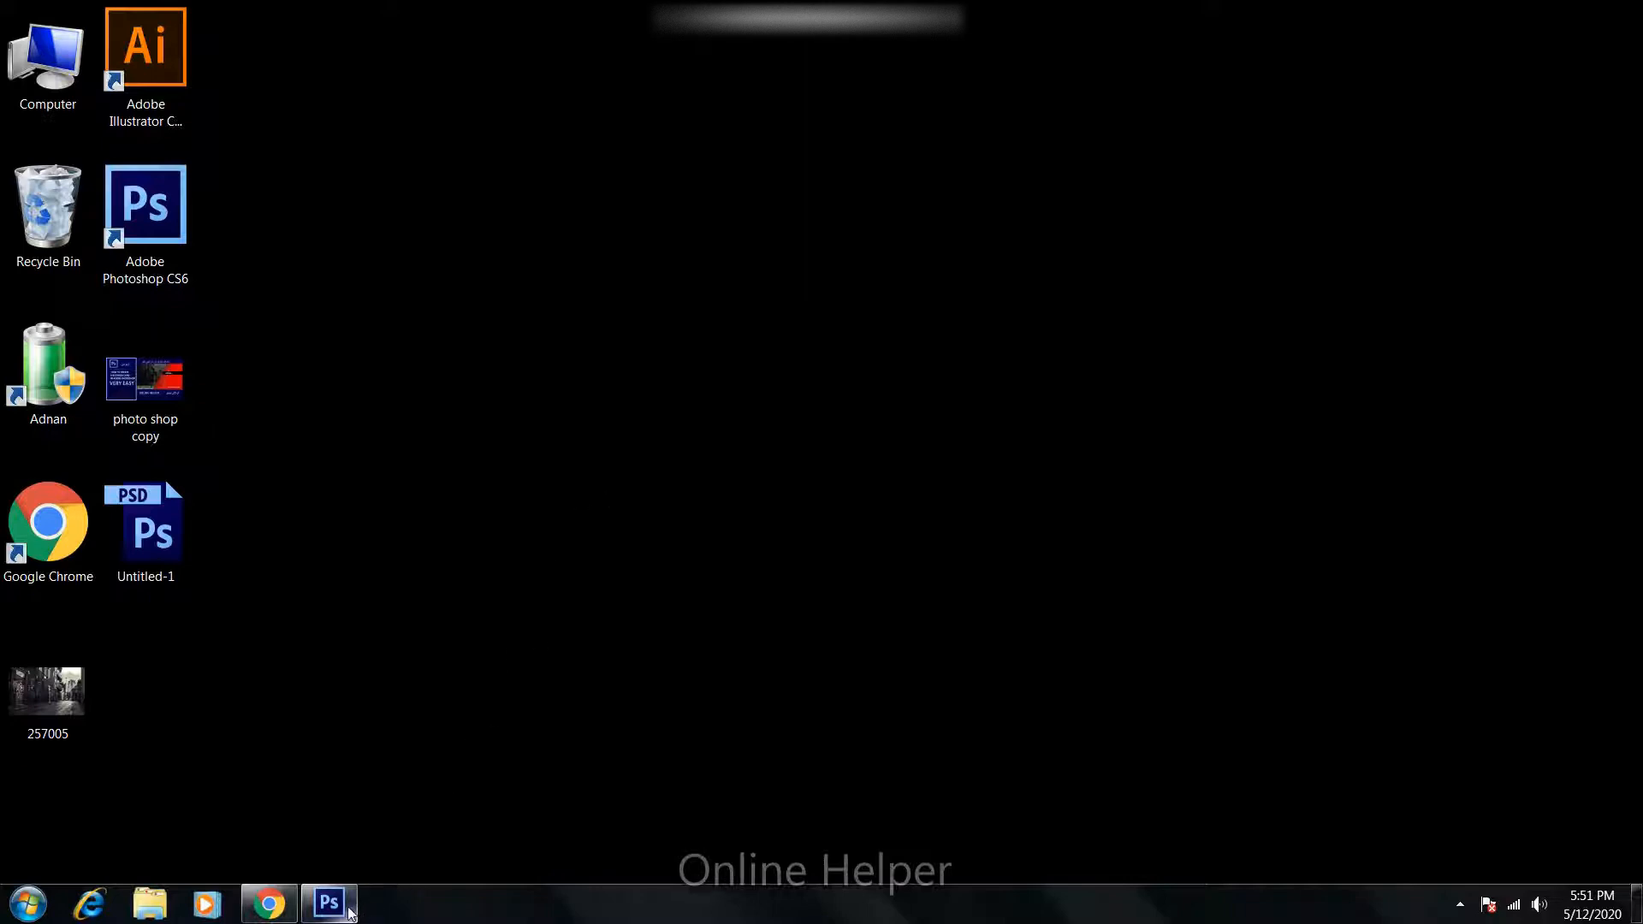
# Step: Switch to Photoshop and create a new 3.5 × 2 inch RGB document at 300 pixels/inch with a white background
pyautogui.moveTo(347, 910)
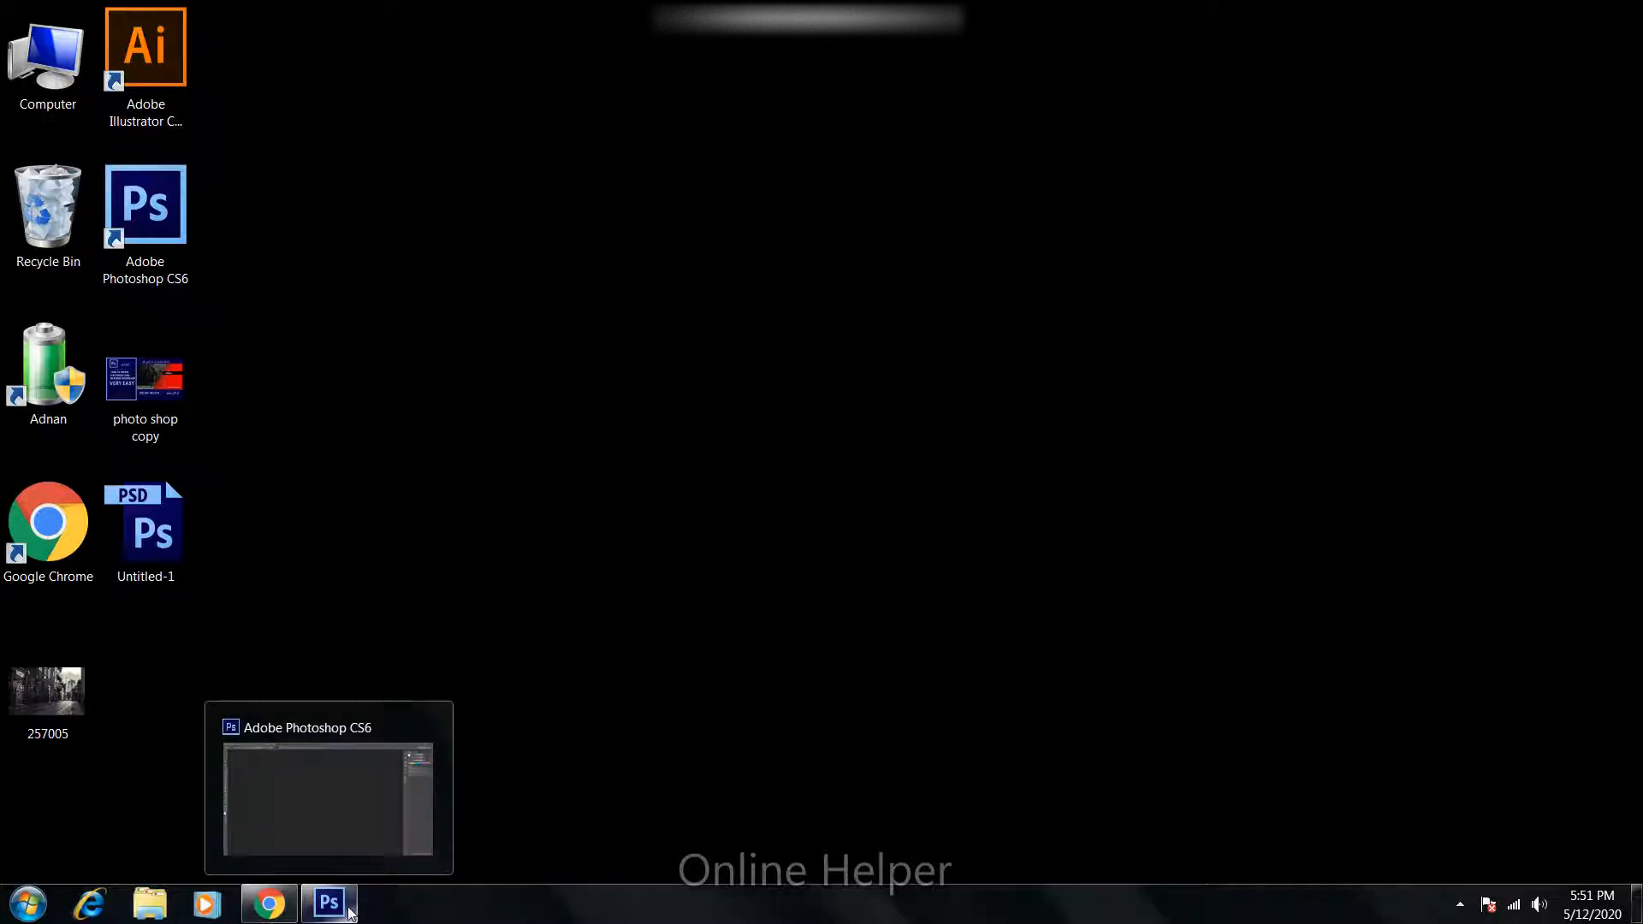
pyautogui.click(350, 913)
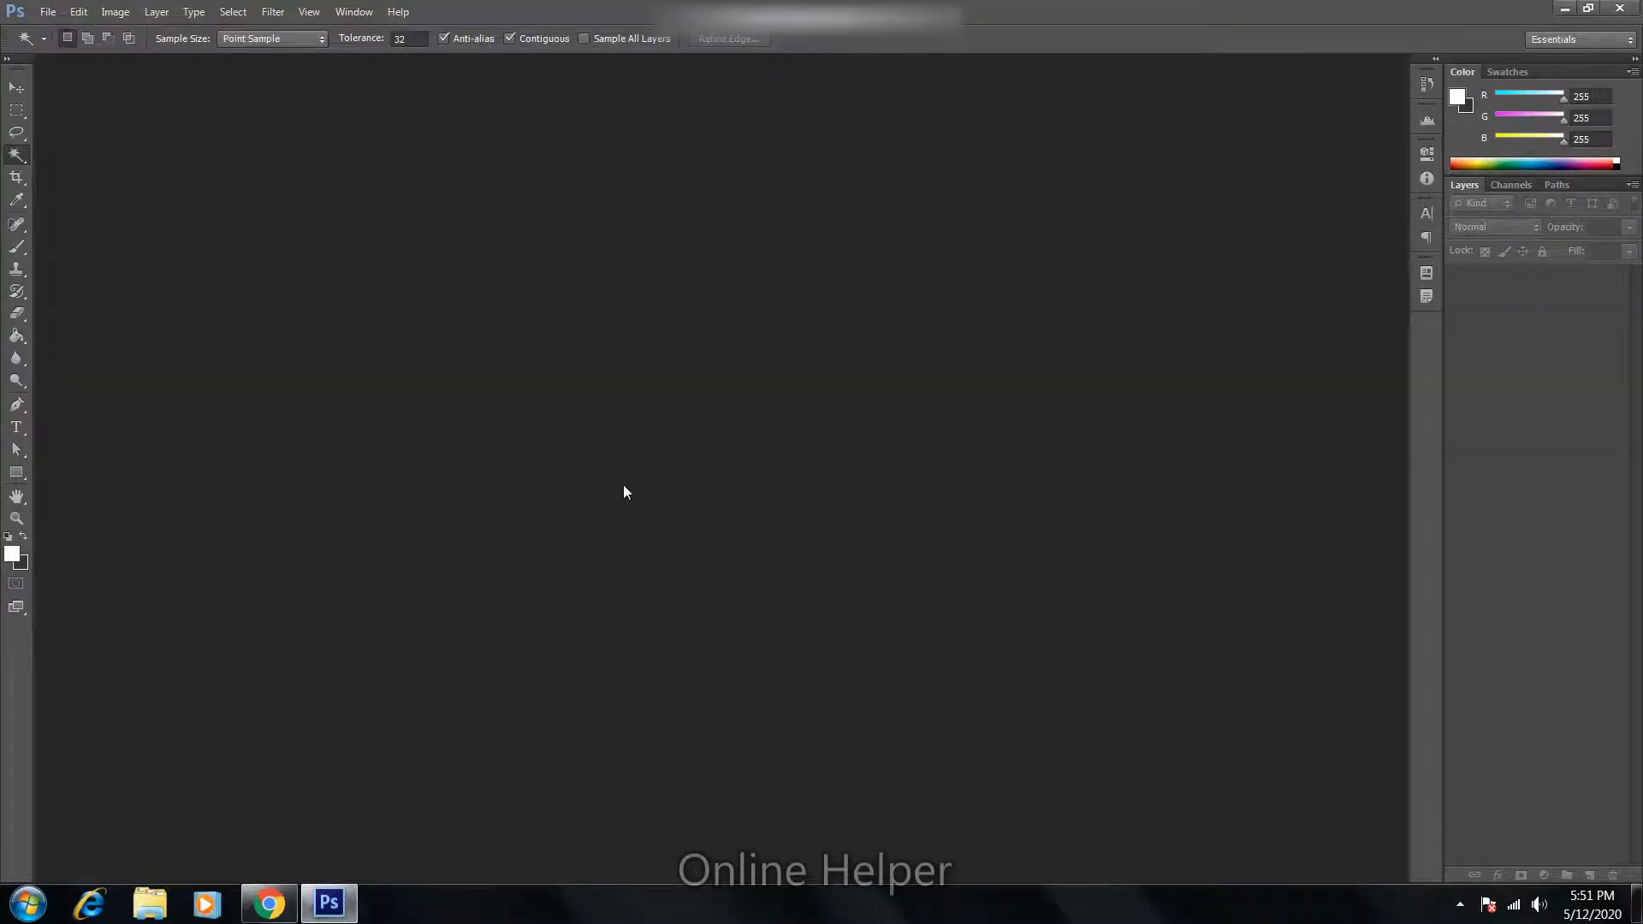
pyautogui.hotkey('ctrl', 'n')
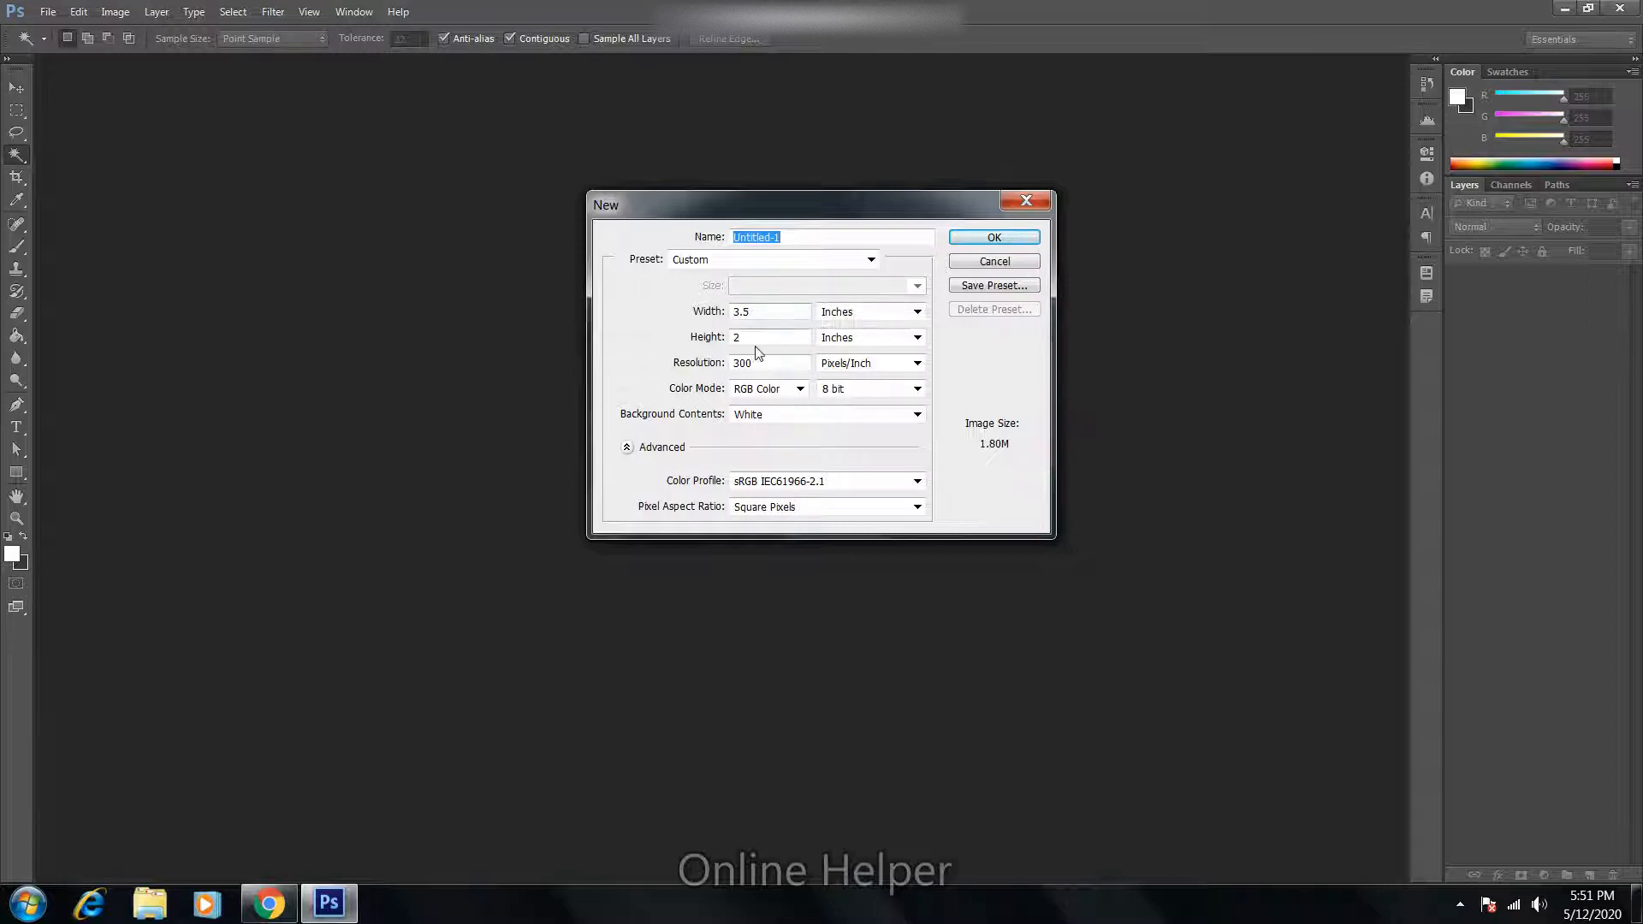
pyautogui.click(974, 237)
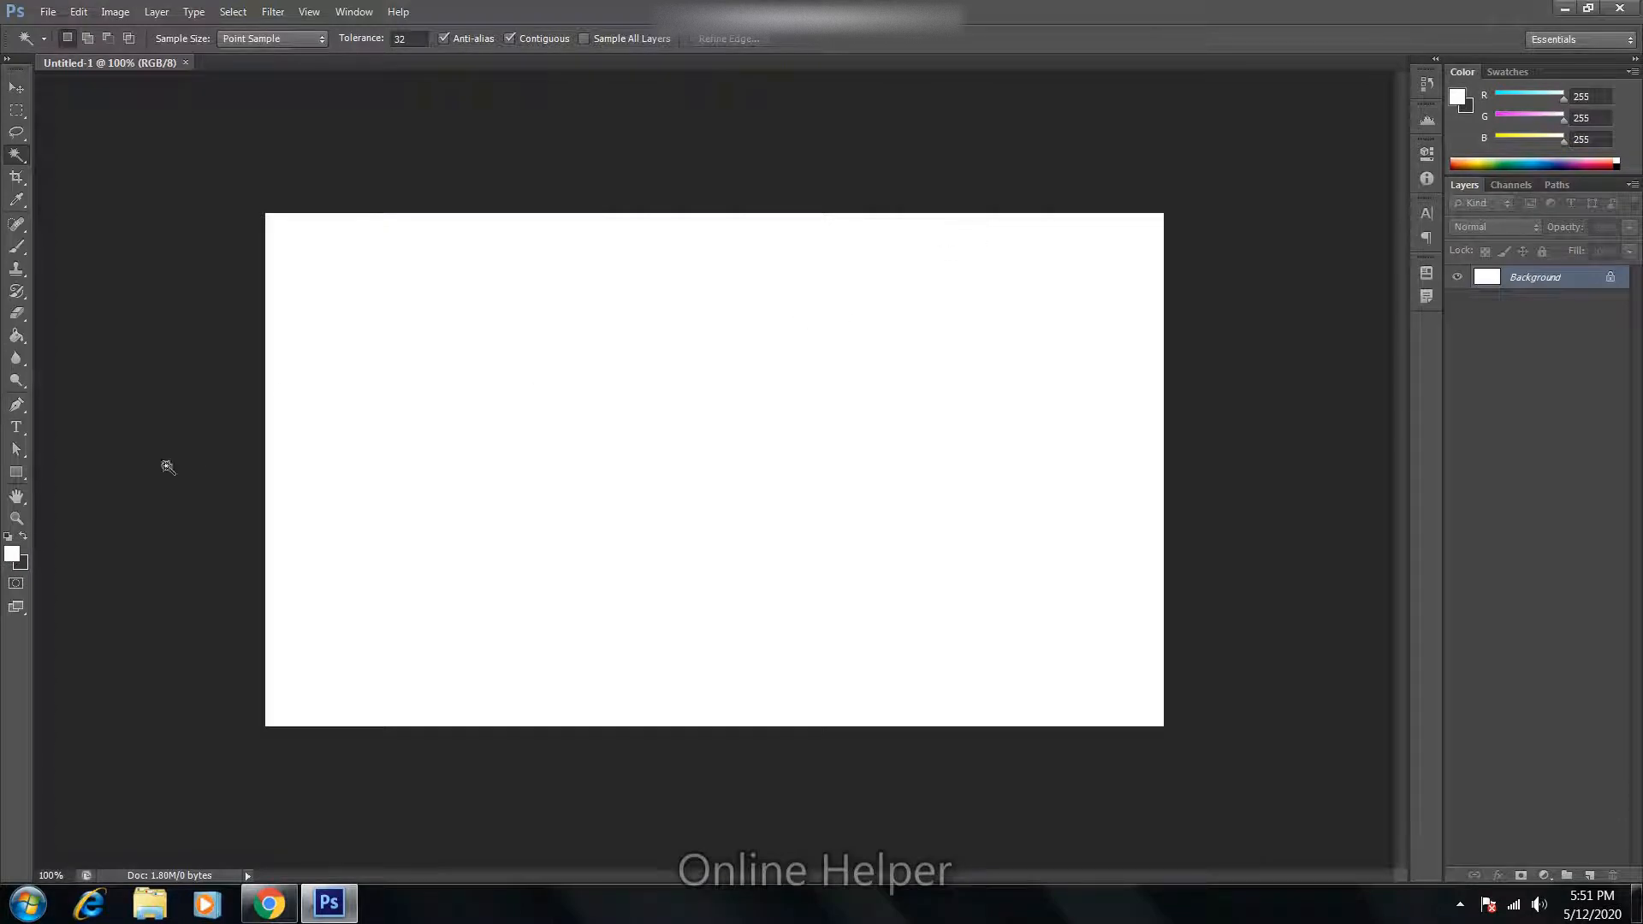
# Step: Draw a rectangle about 401 × 668 px covering the canvas's left third and fill it with red #d52e2e
pyautogui.click(21, 476)
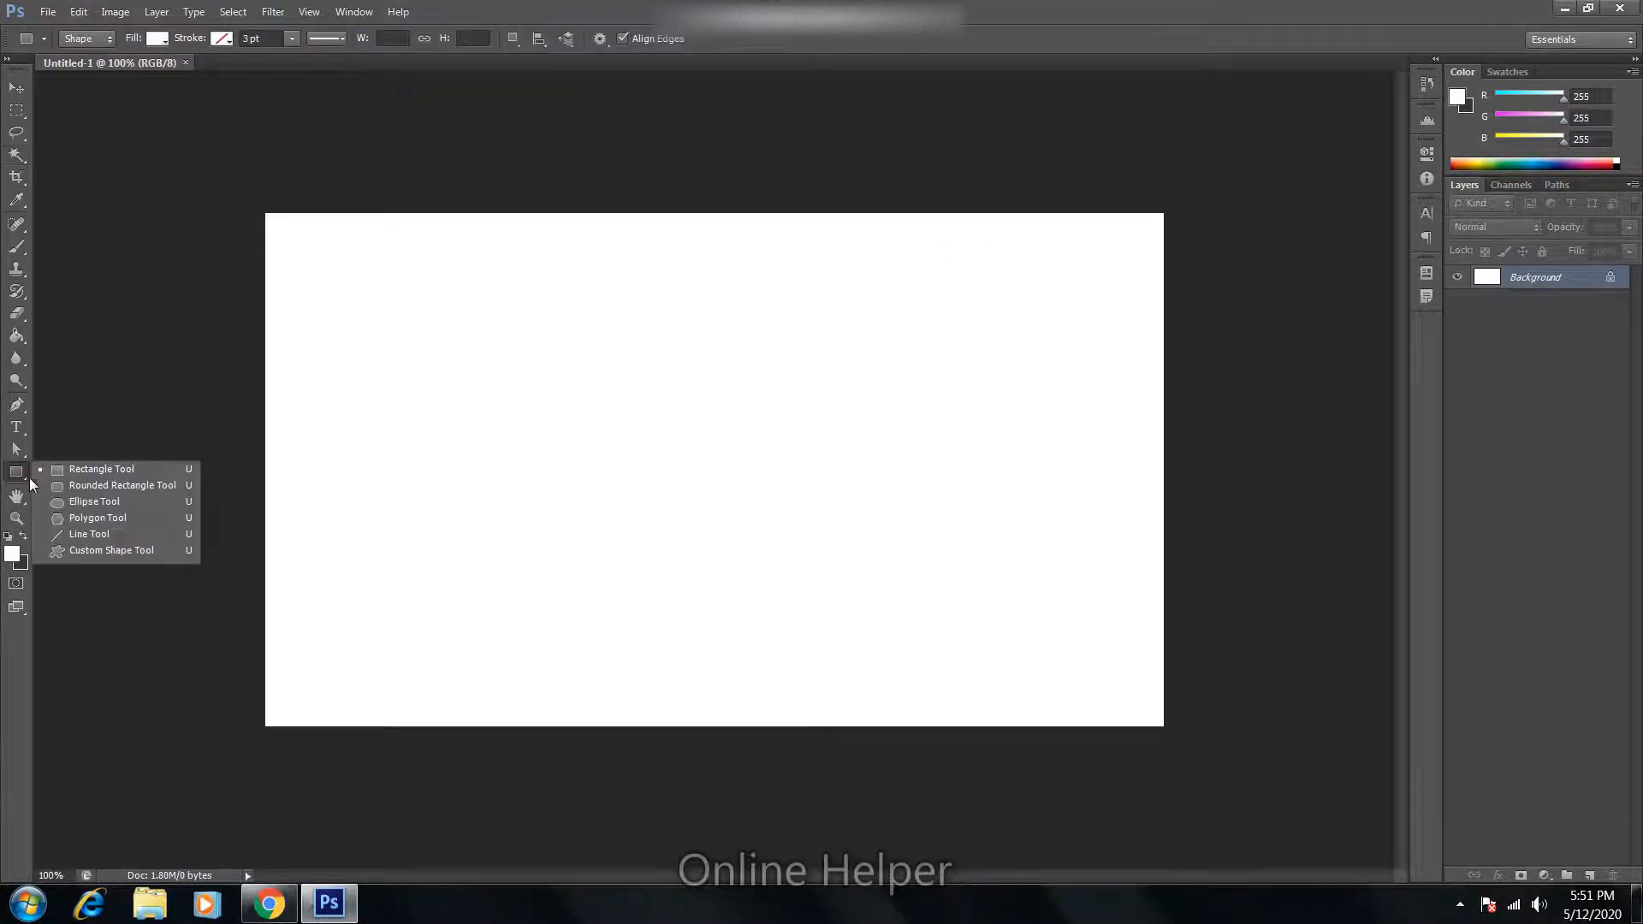
pyautogui.click(80, 469)
pyautogui.click(23, 565)
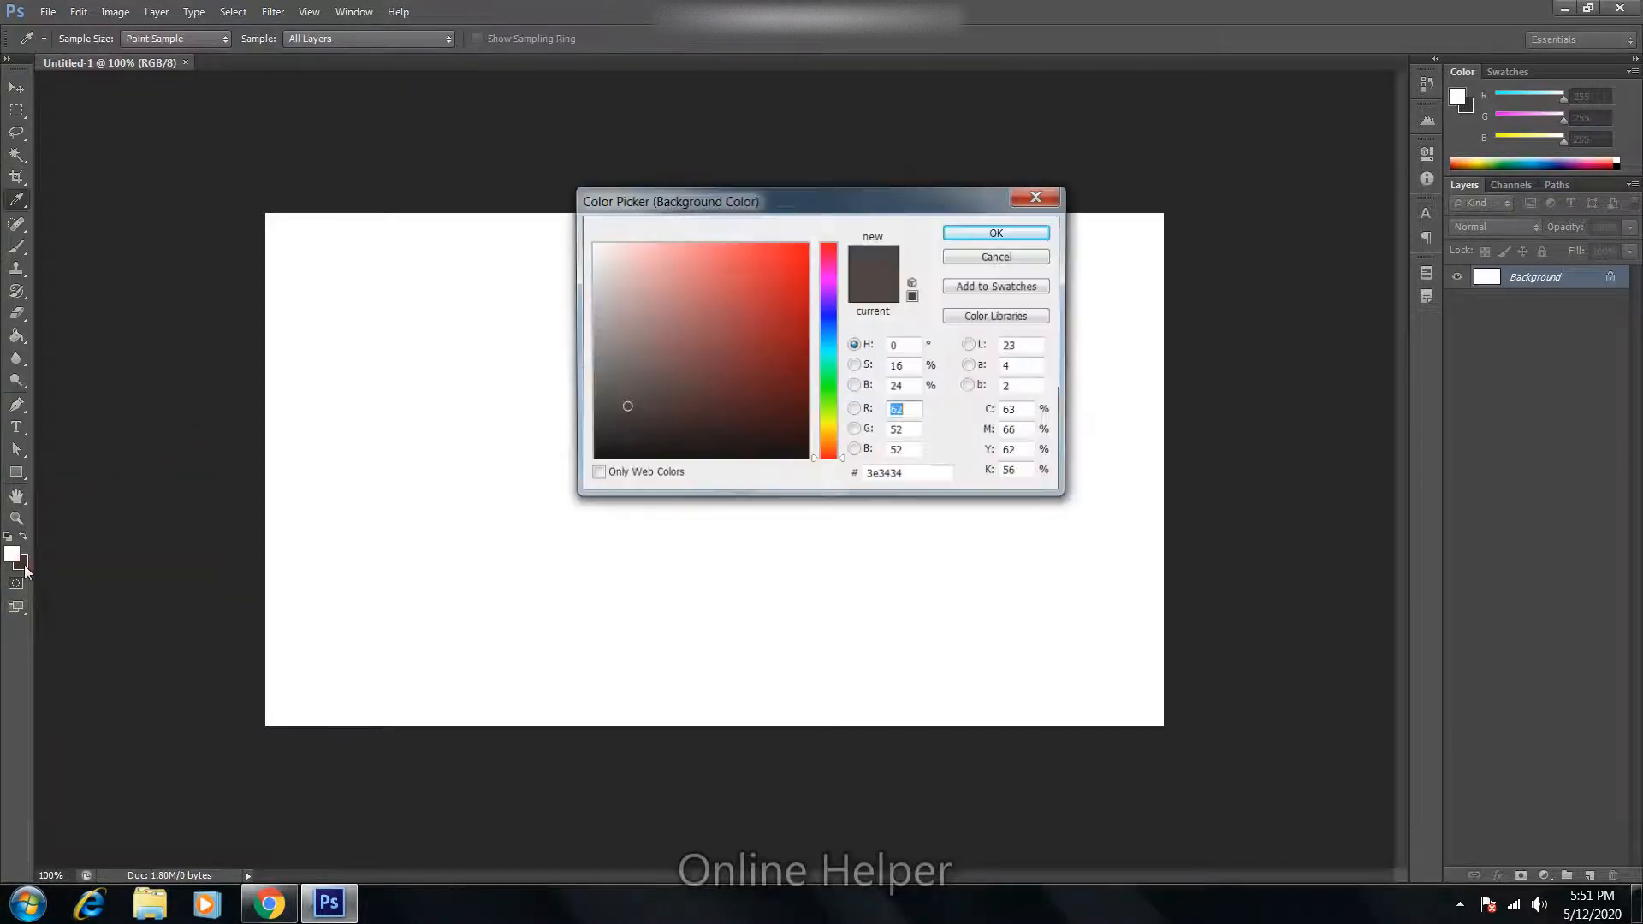
pyautogui.click(741, 285)
pyautogui.click(746, 305)
pyautogui.moveTo(746, 304); pyautogui.dragTo(761, 278)
pyautogui.click(999, 232)
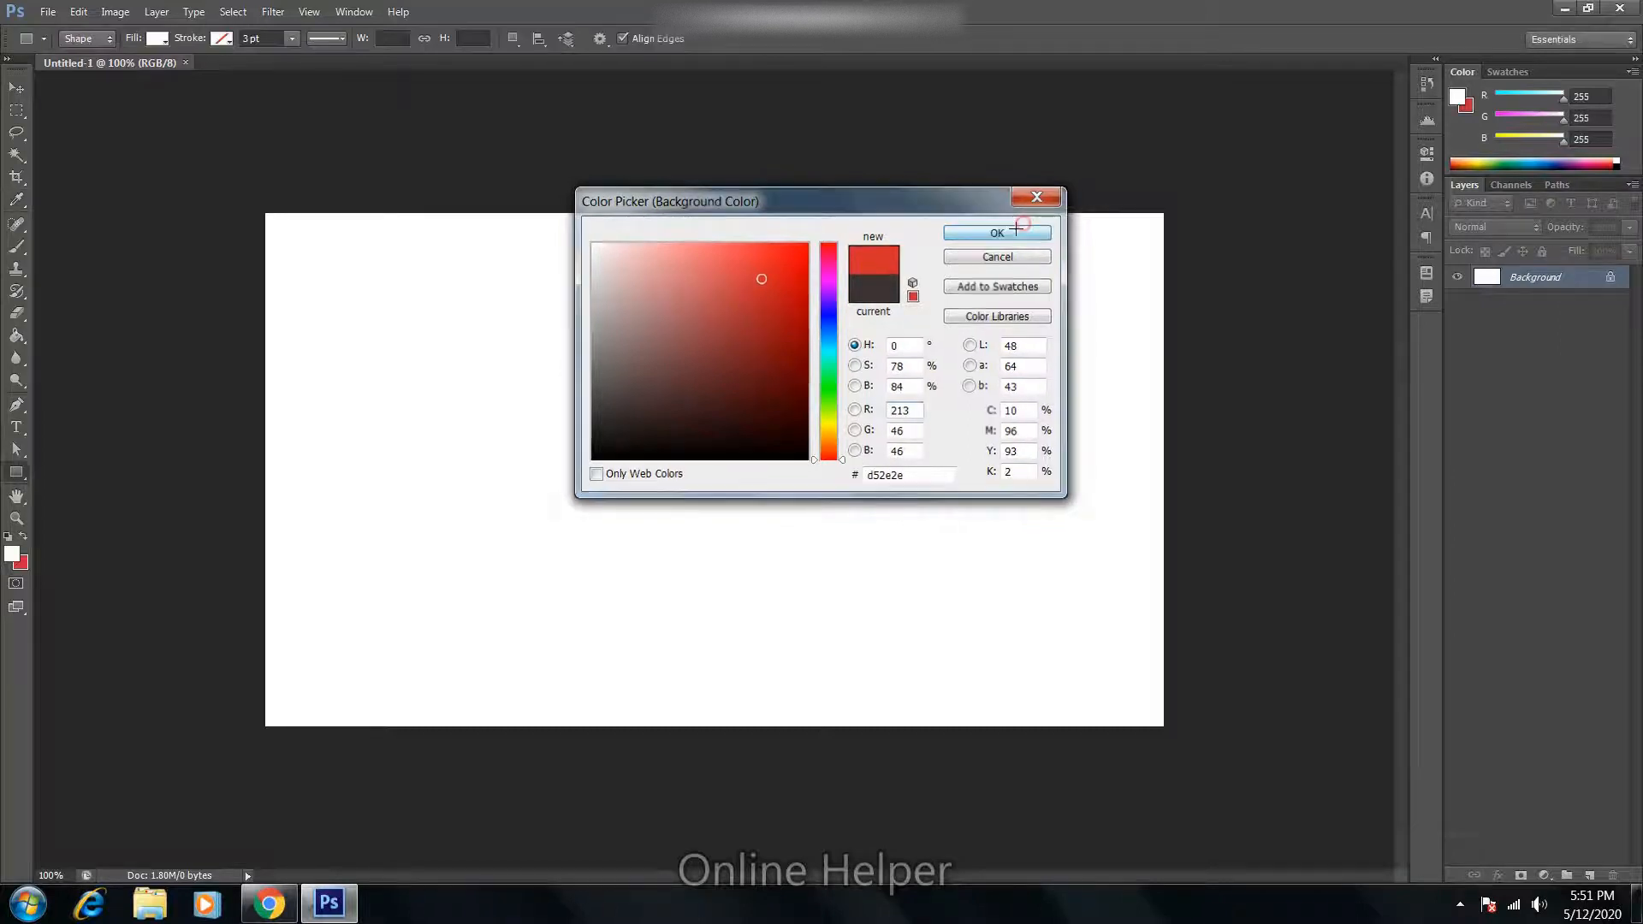
pyautogui.moveTo(247, 179); pyautogui.dragTo(590, 750)
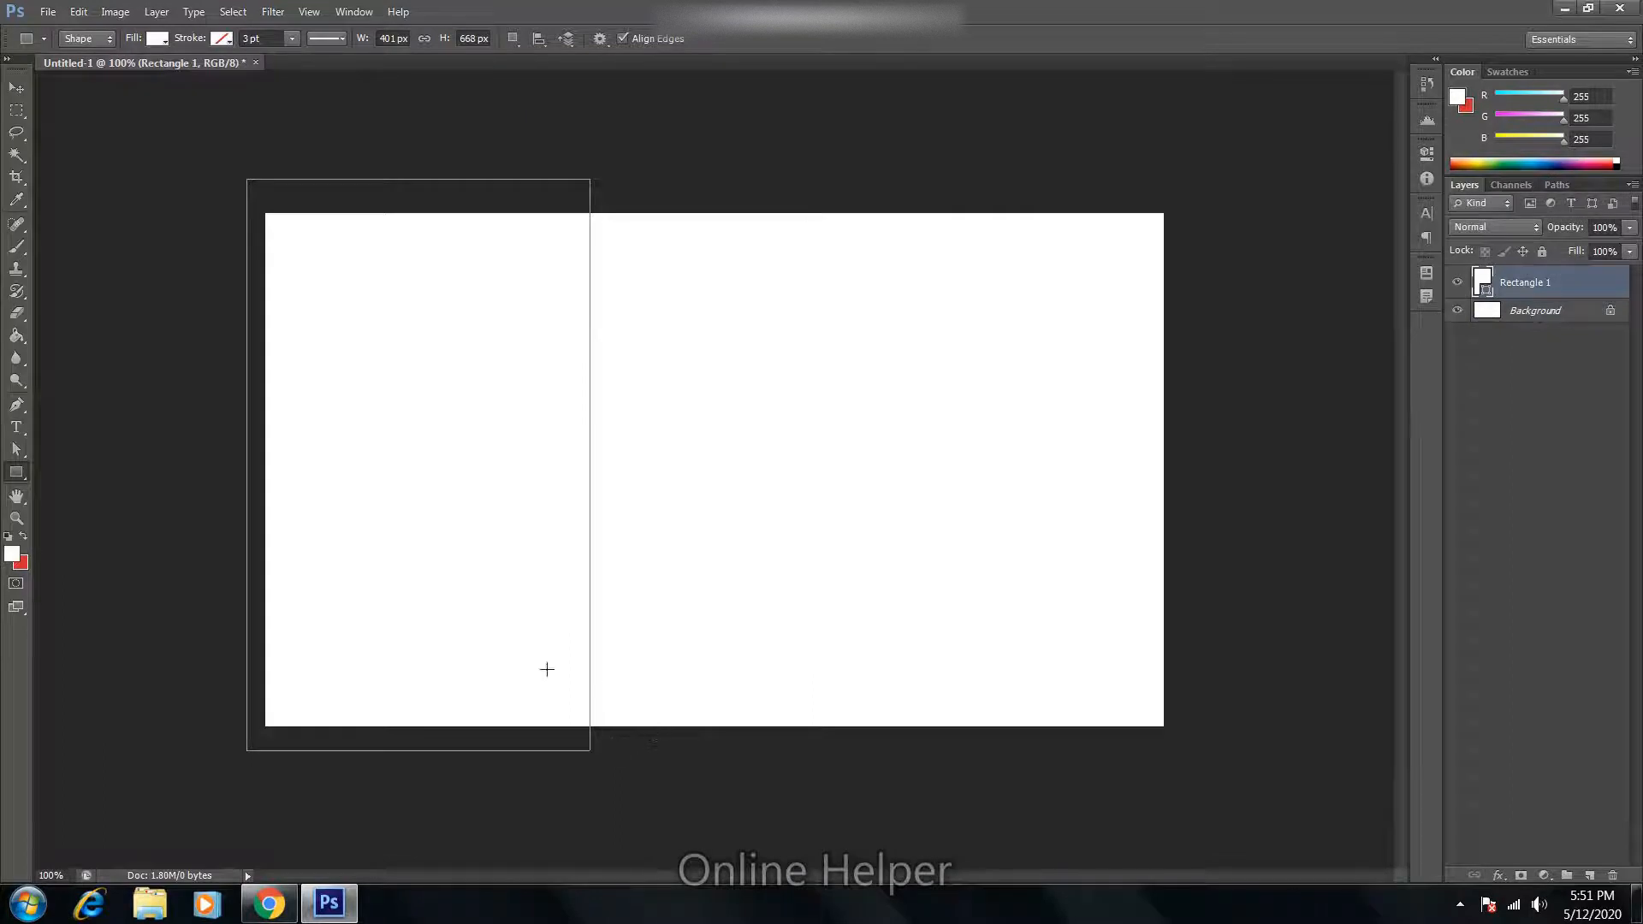
pyautogui.hotkey('ctrl', 'BackSpace')
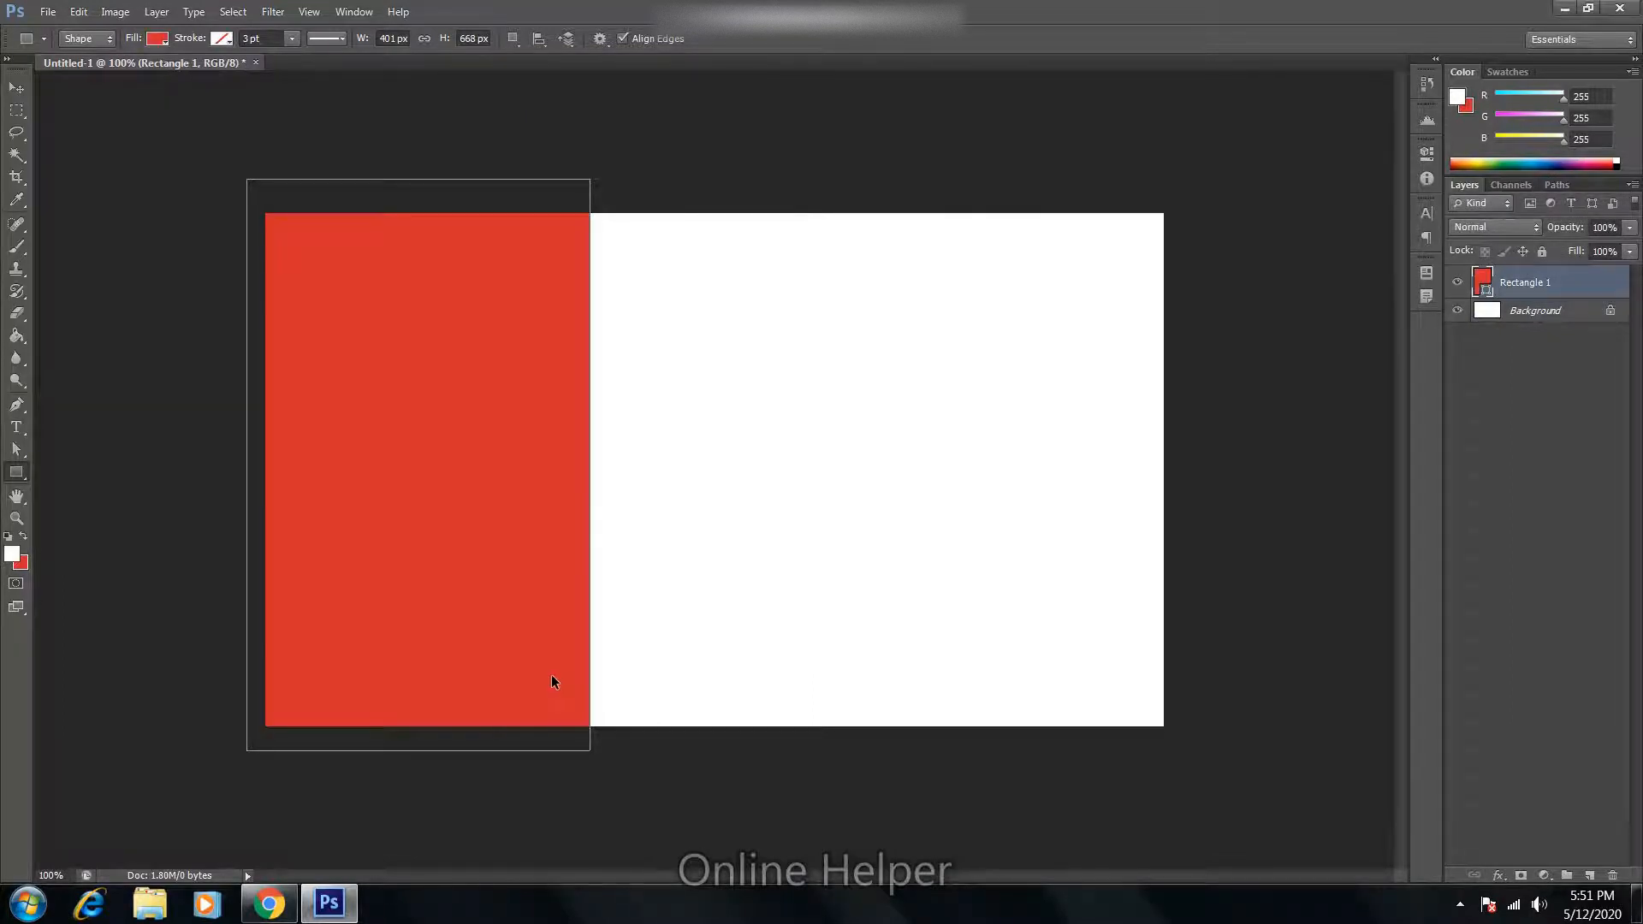
# Step: Rasterize the red rectangle's shape layer
pyautogui.rightClick(461, 315)
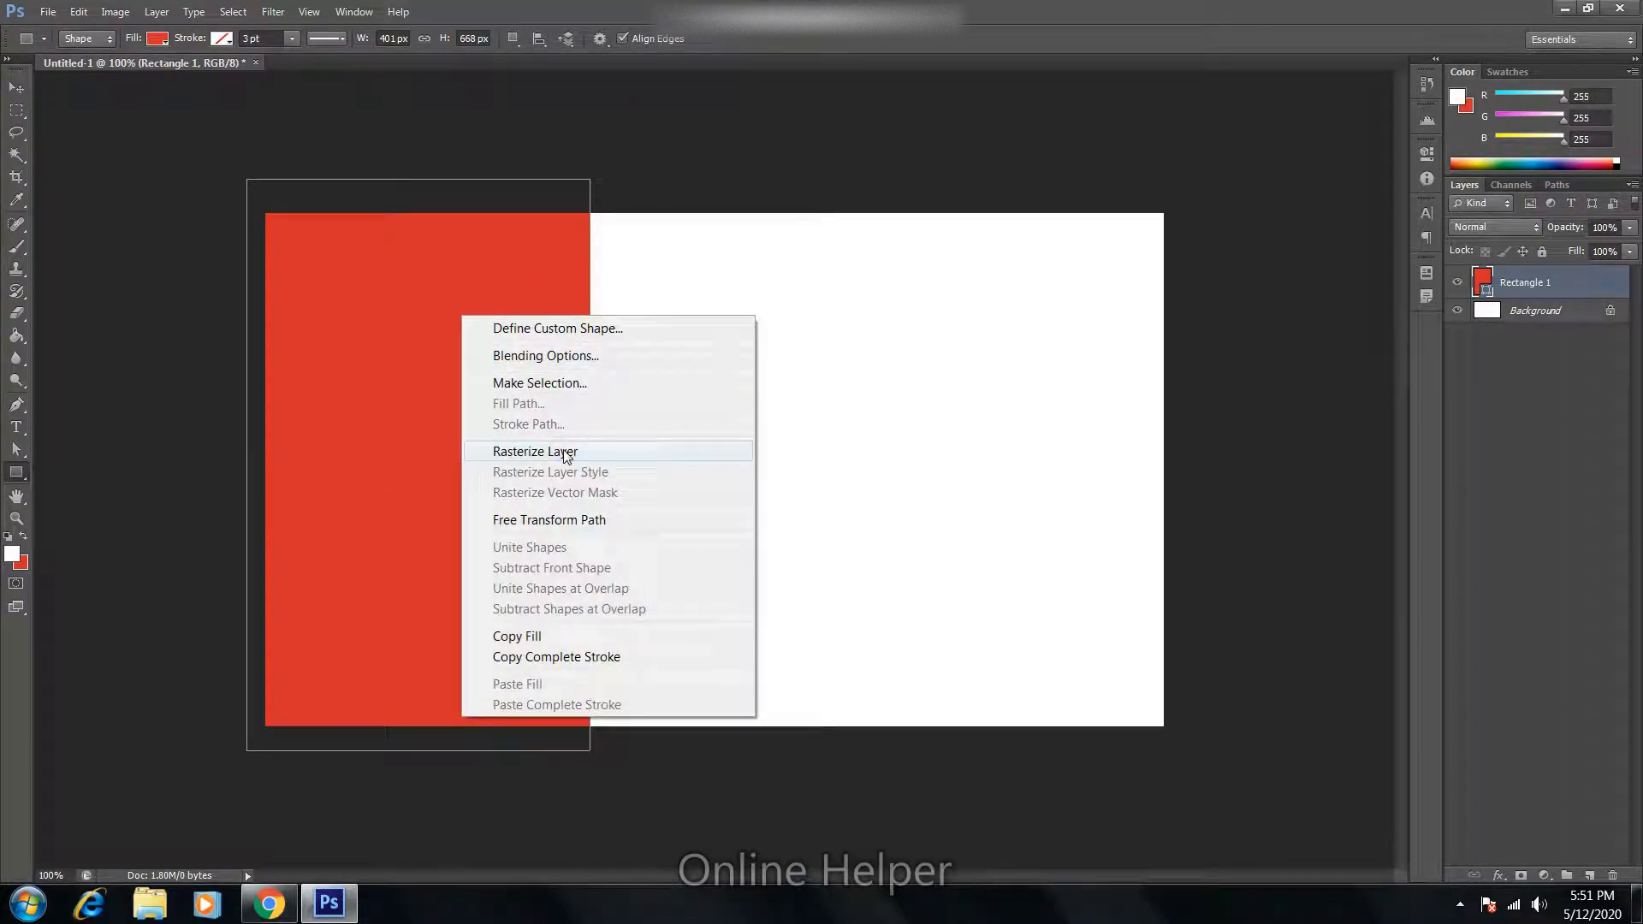
pyautogui.click(1048, 368)
pyautogui.rightClick(1488, 290)
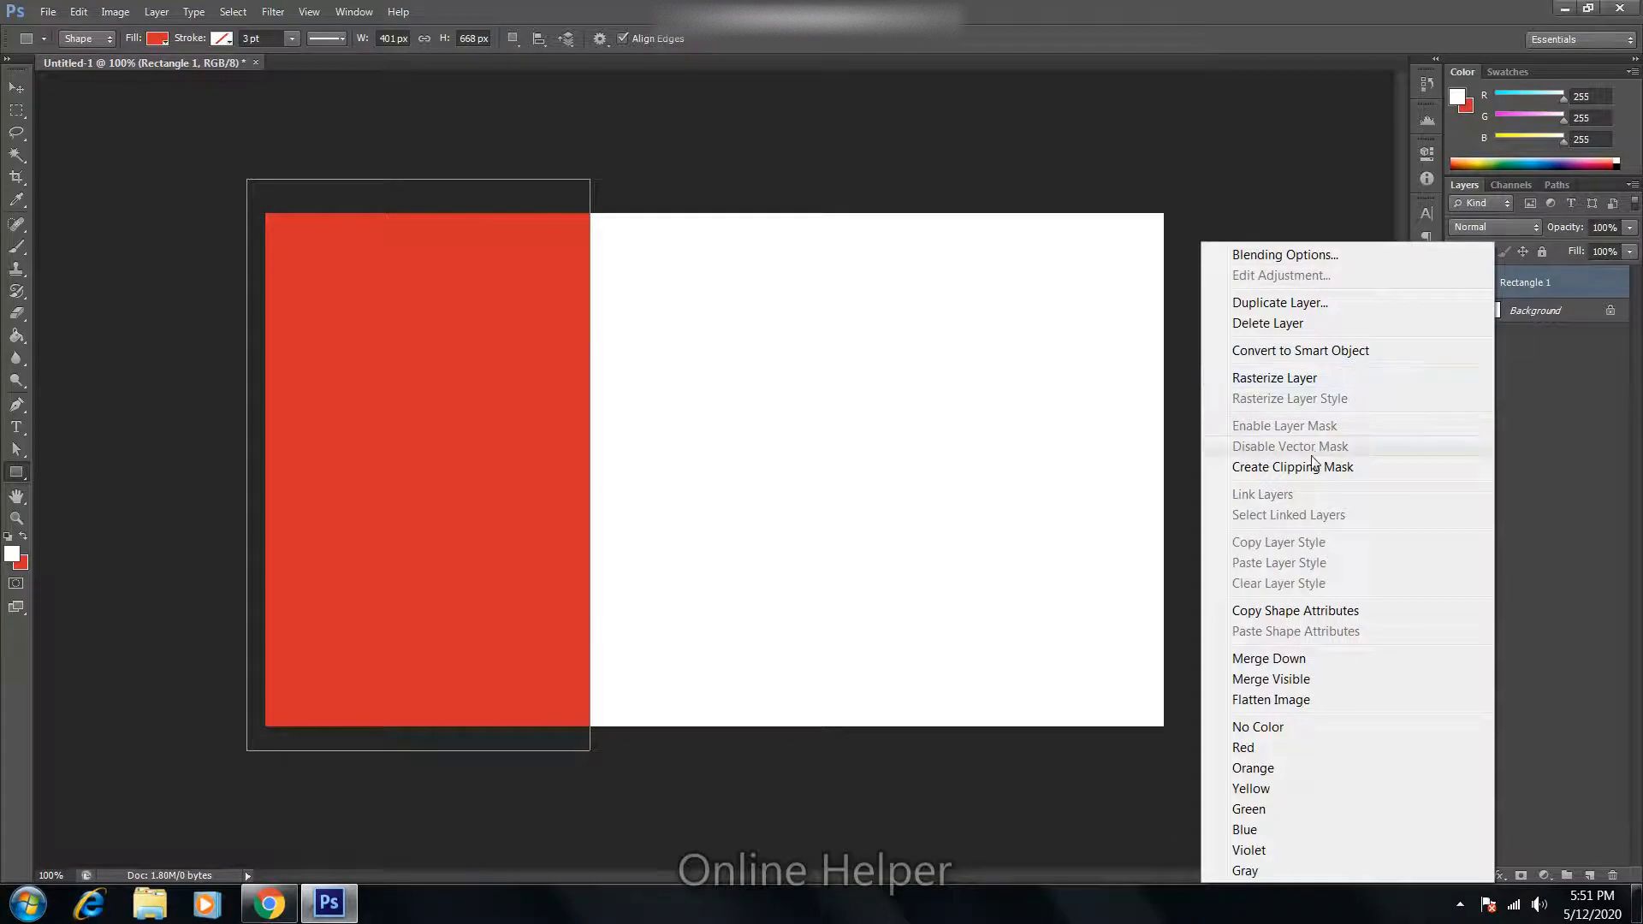
pyautogui.click(1312, 378)
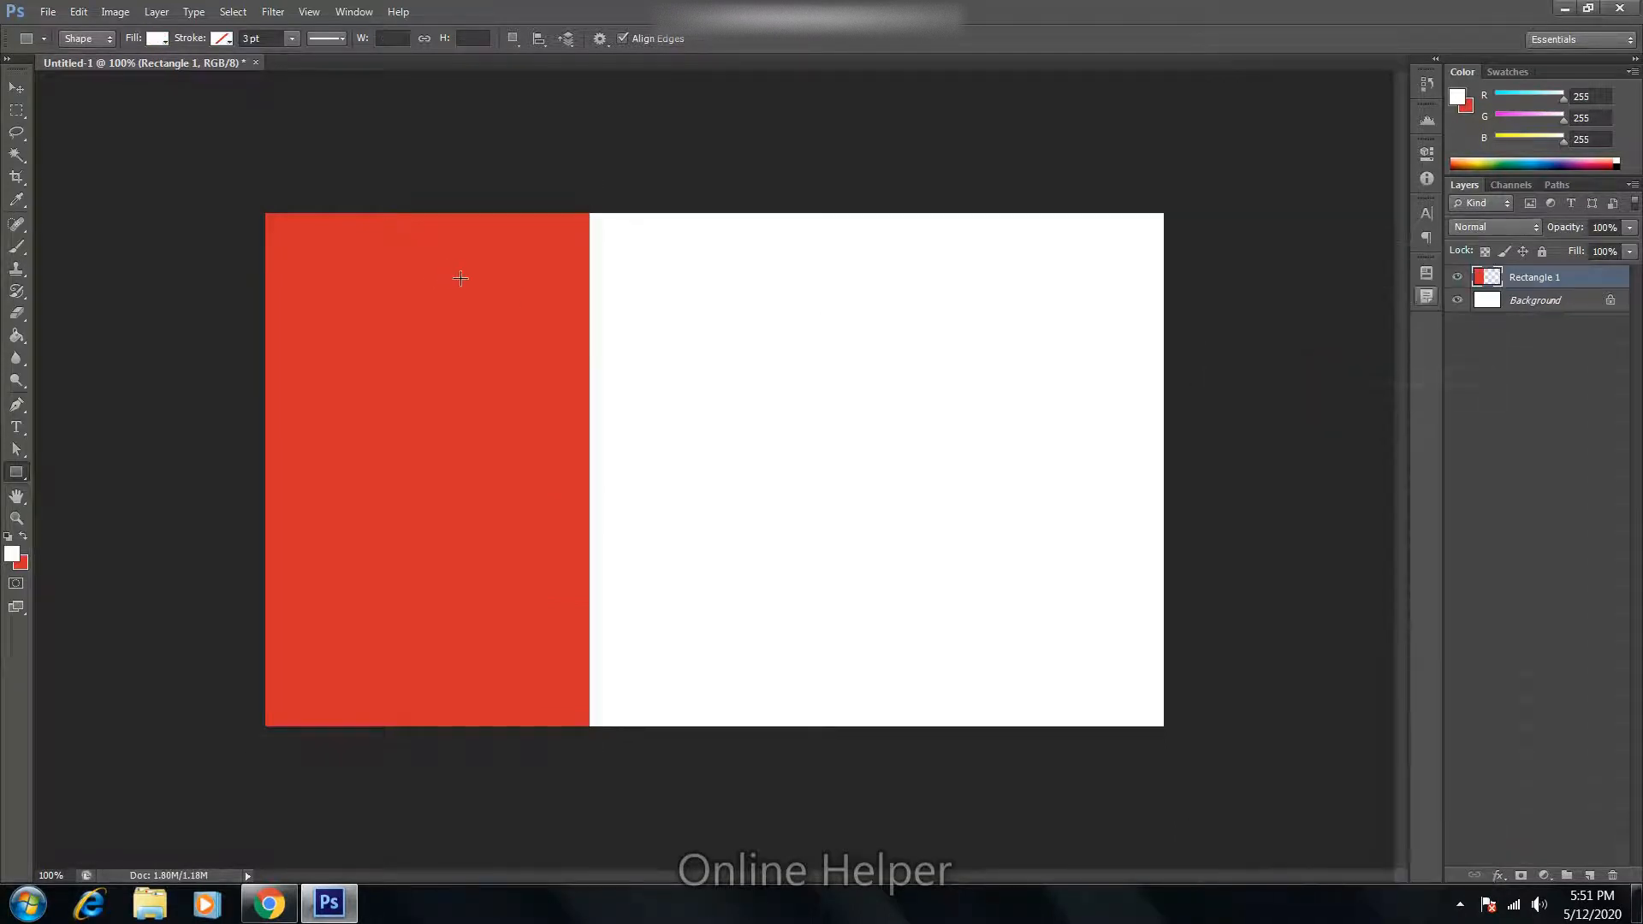
# Step: Distort the red rectangle with Free Transform, pulling its upper right corner outward and its lower right corner inward to slant the right edge
pyautogui.hotkey('ctrl', 't')
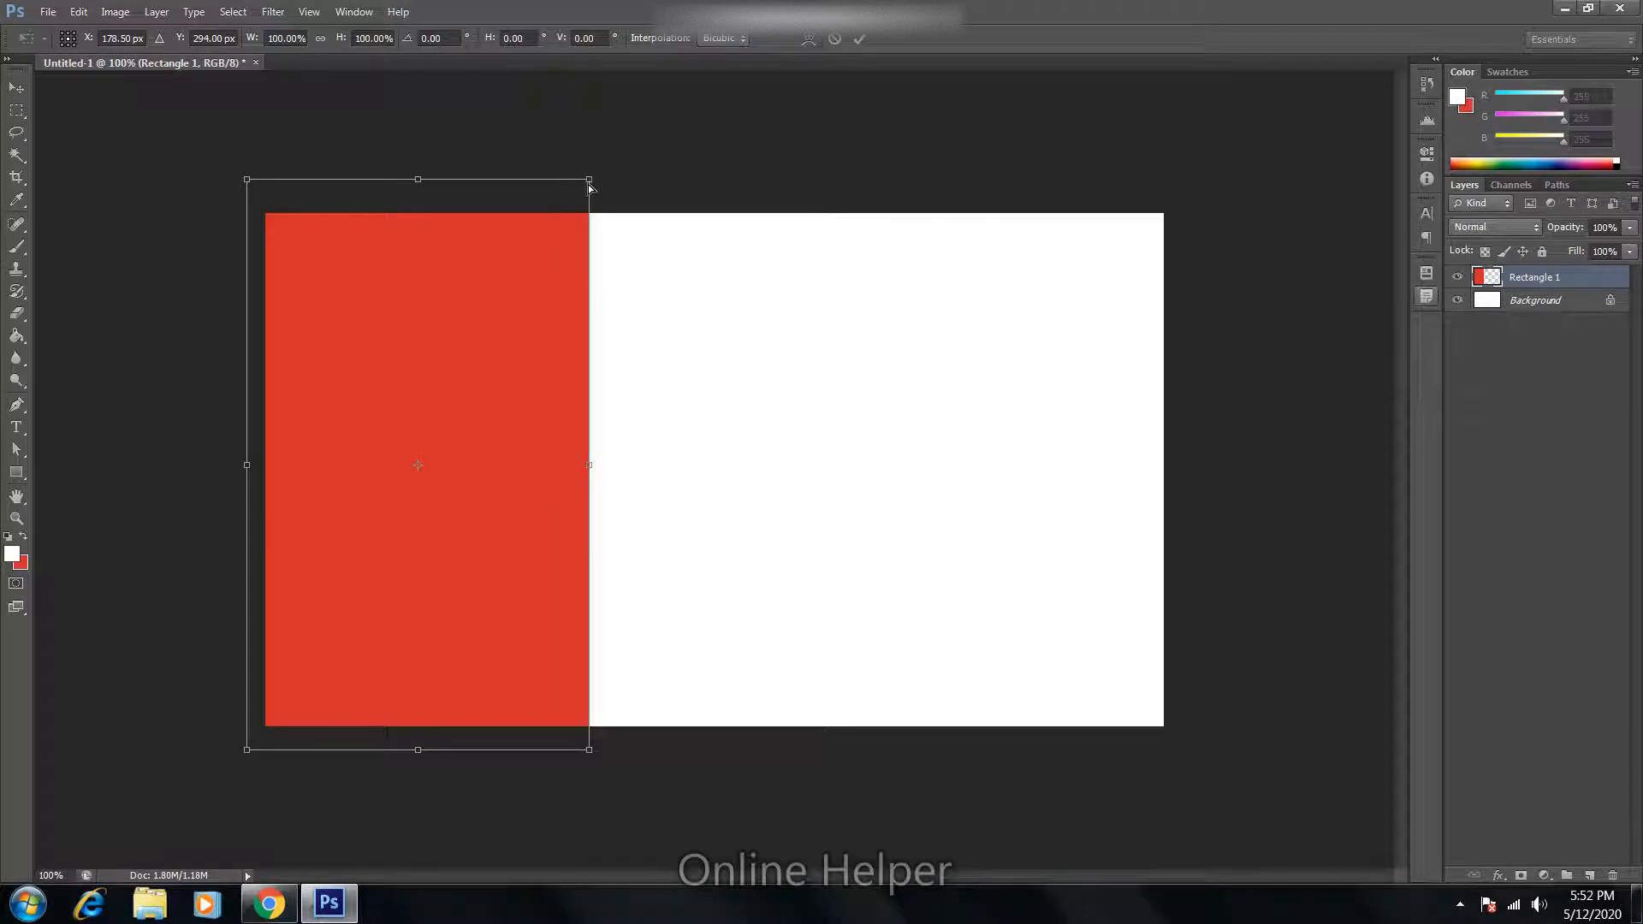
pyautogui.moveTo(590, 186); pyautogui.dragTo(656, 215)
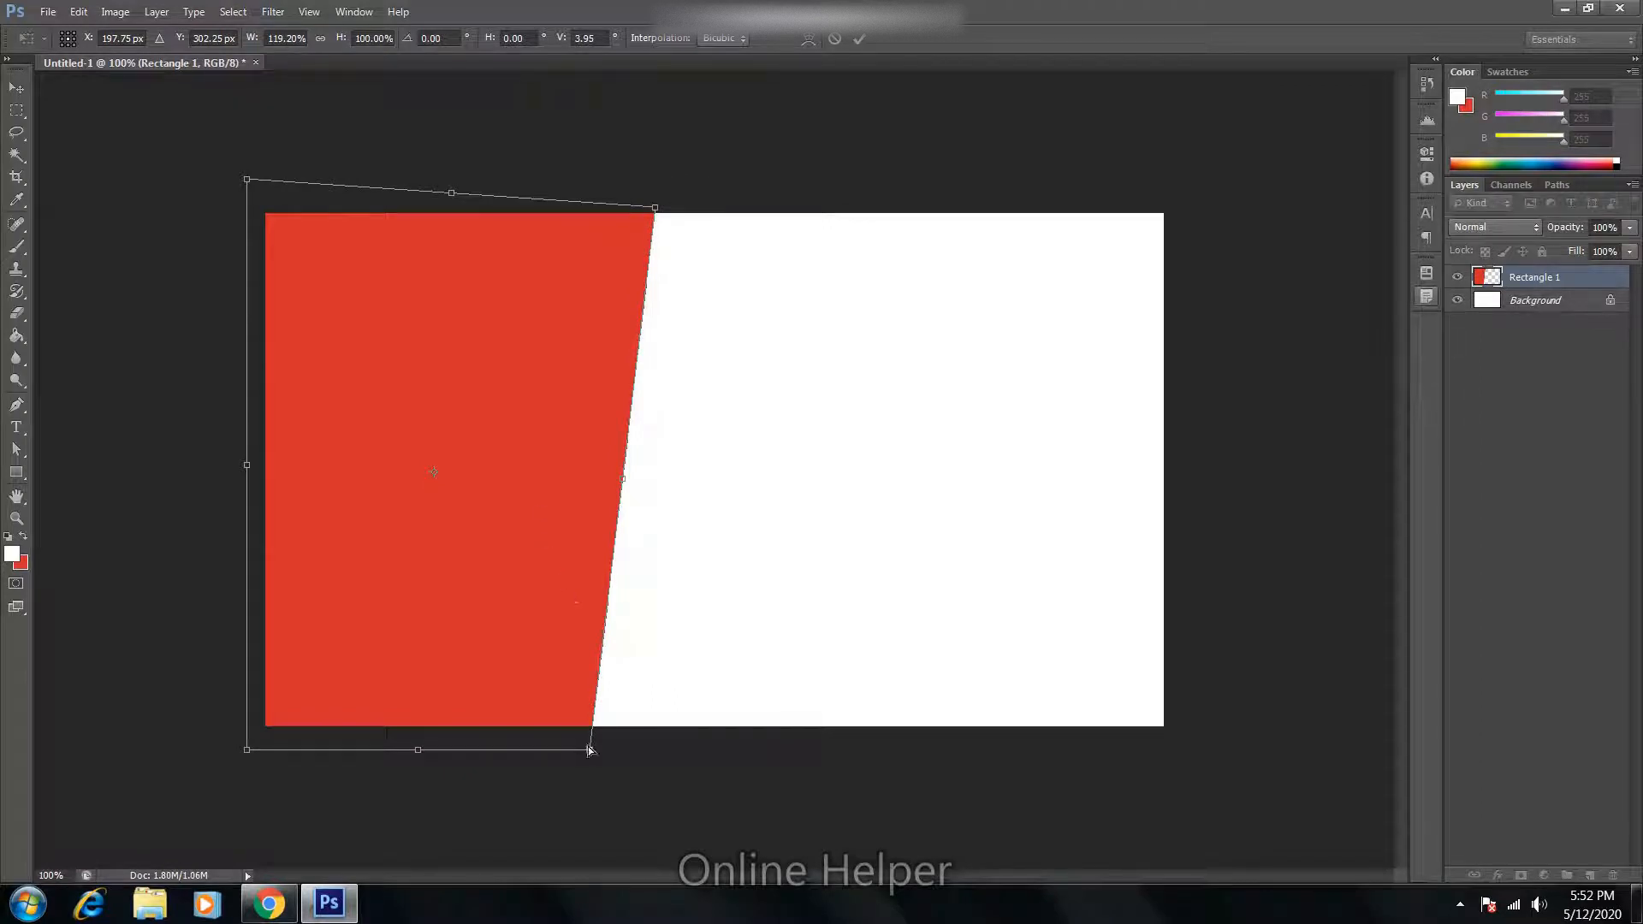
pyautogui.moveTo(589, 755); pyautogui.dragTo(493, 756)
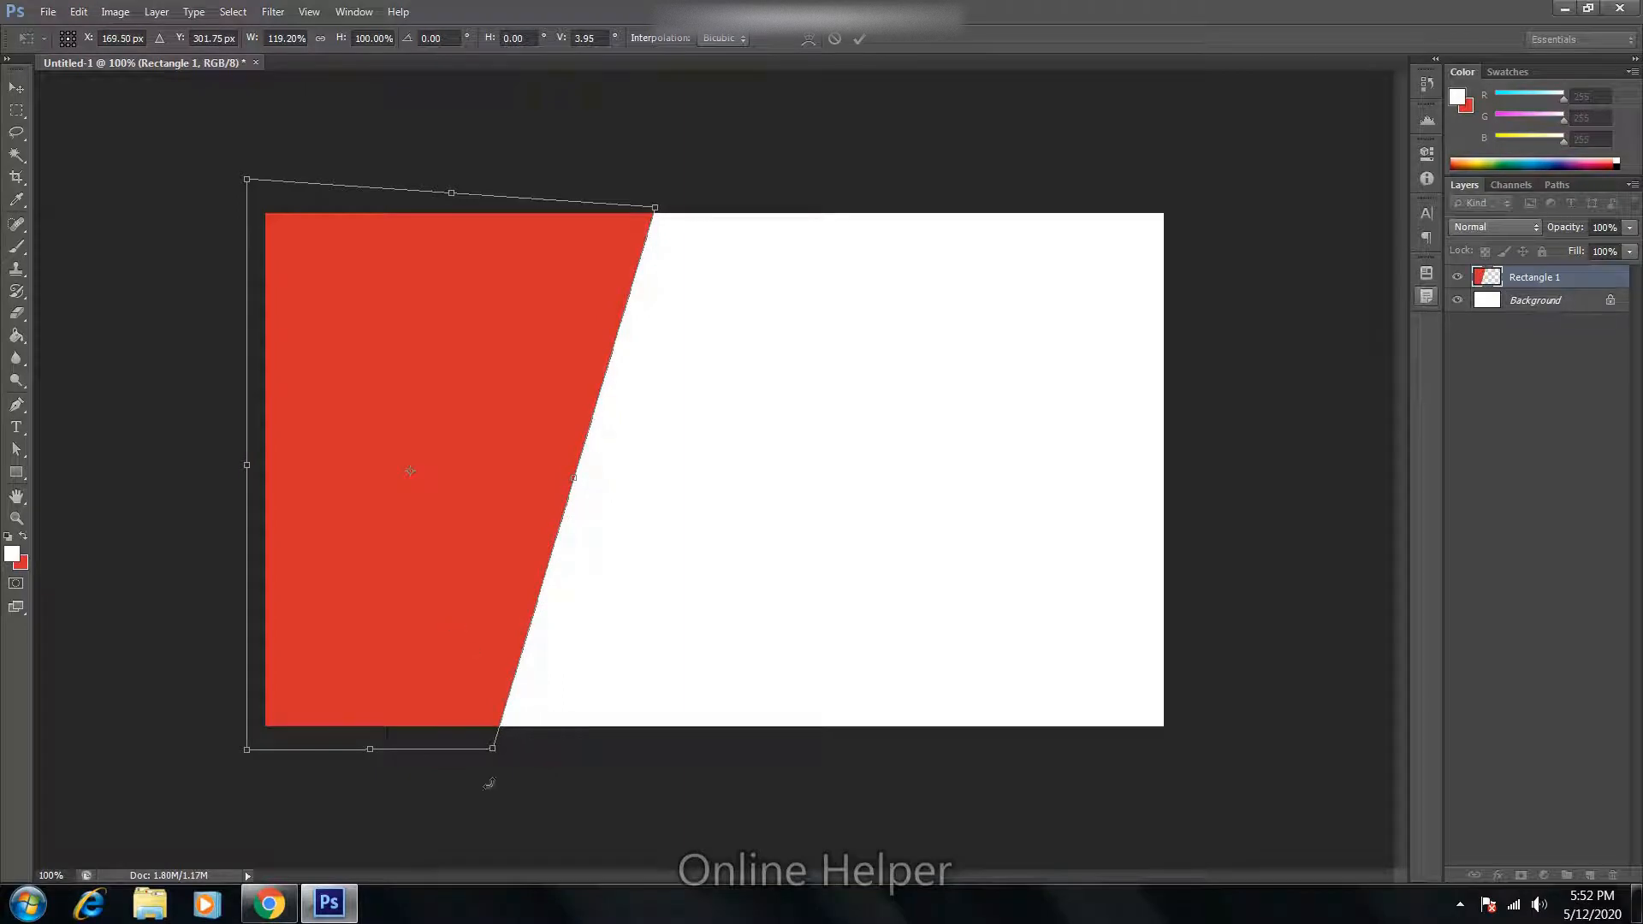
pyautogui.moveTo(493, 754); pyautogui.dragTo(485, 751)
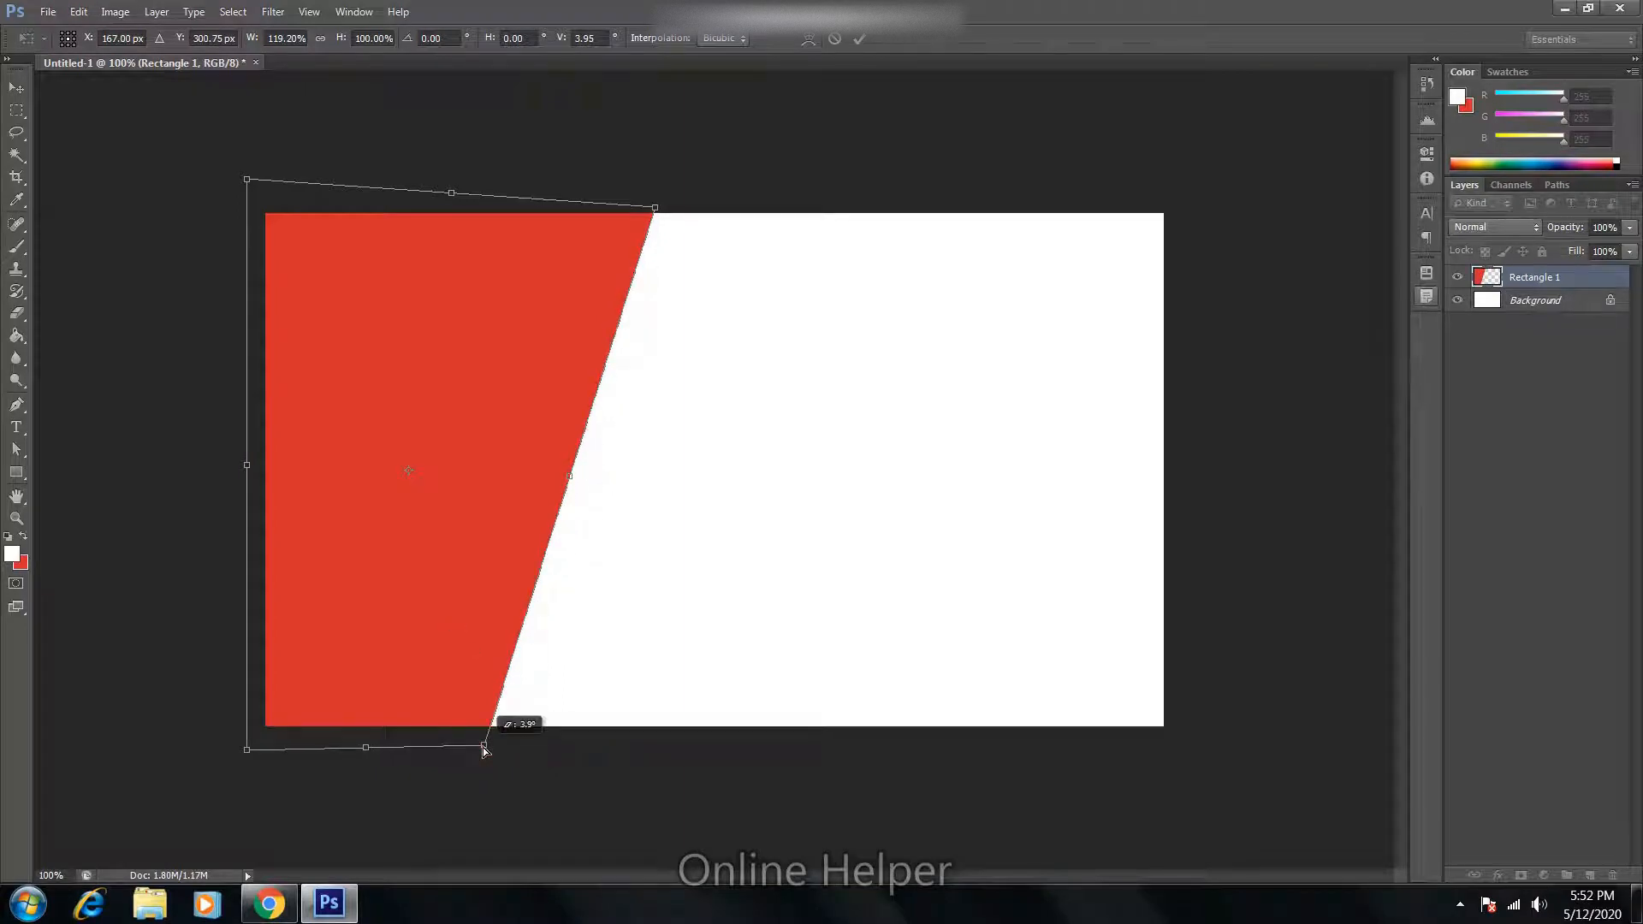
pyautogui.press('Return')
pyautogui.press('u')
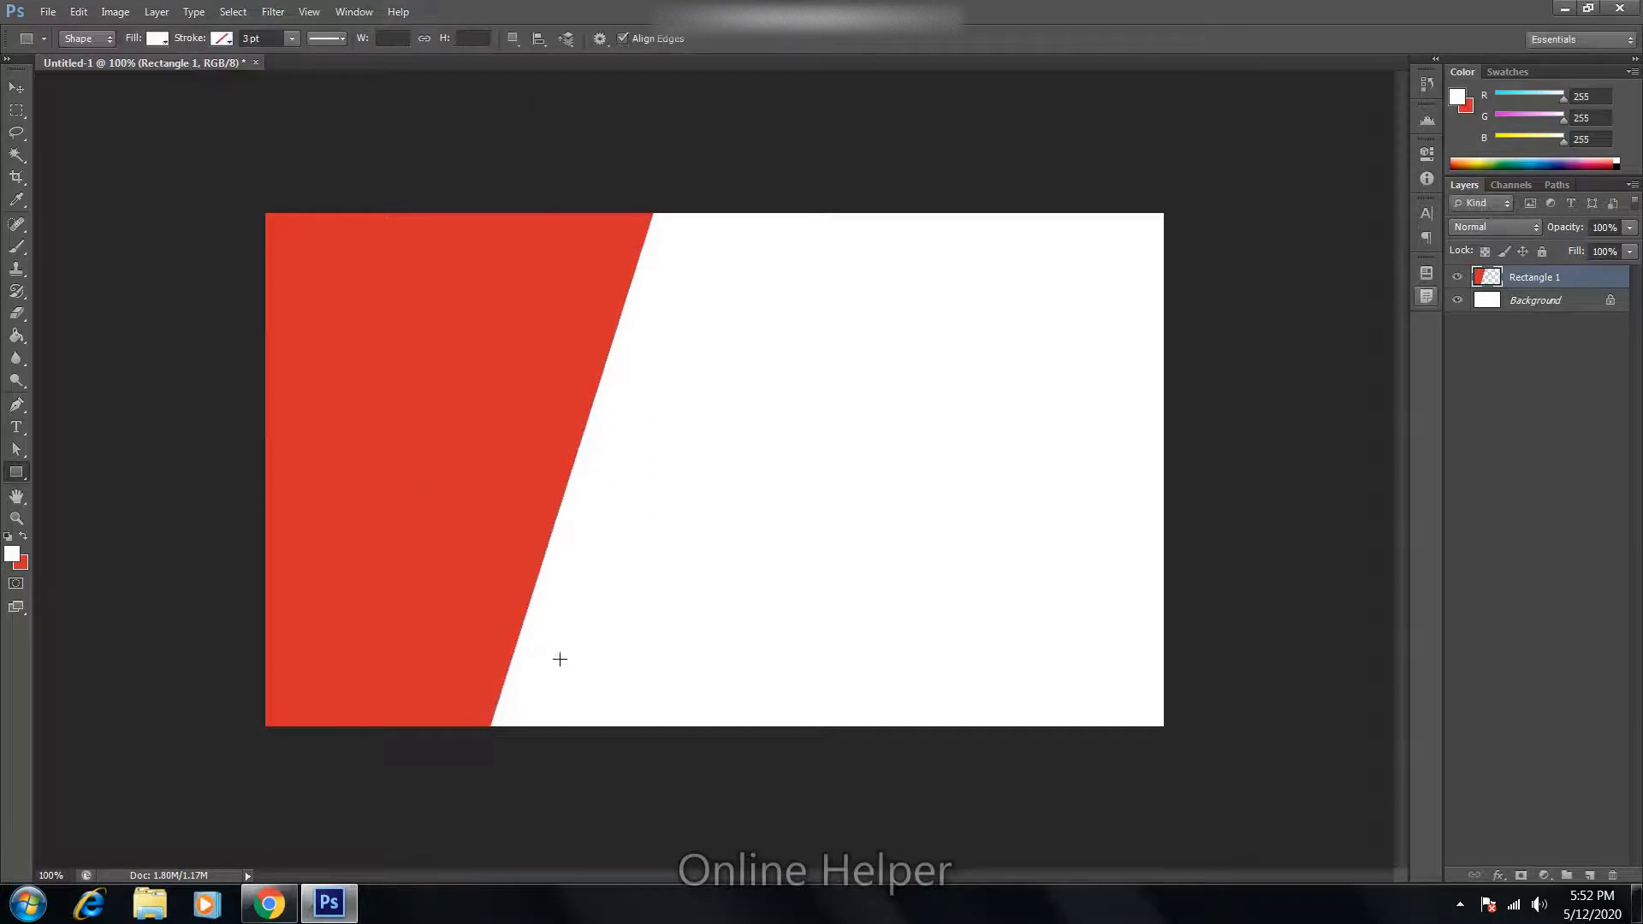
# Step: Add a drop shadow to the slanted red shape with reduced opacity, distance 15 px, spread 19% and size 29 px
pyautogui.rightClick(1484, 276)
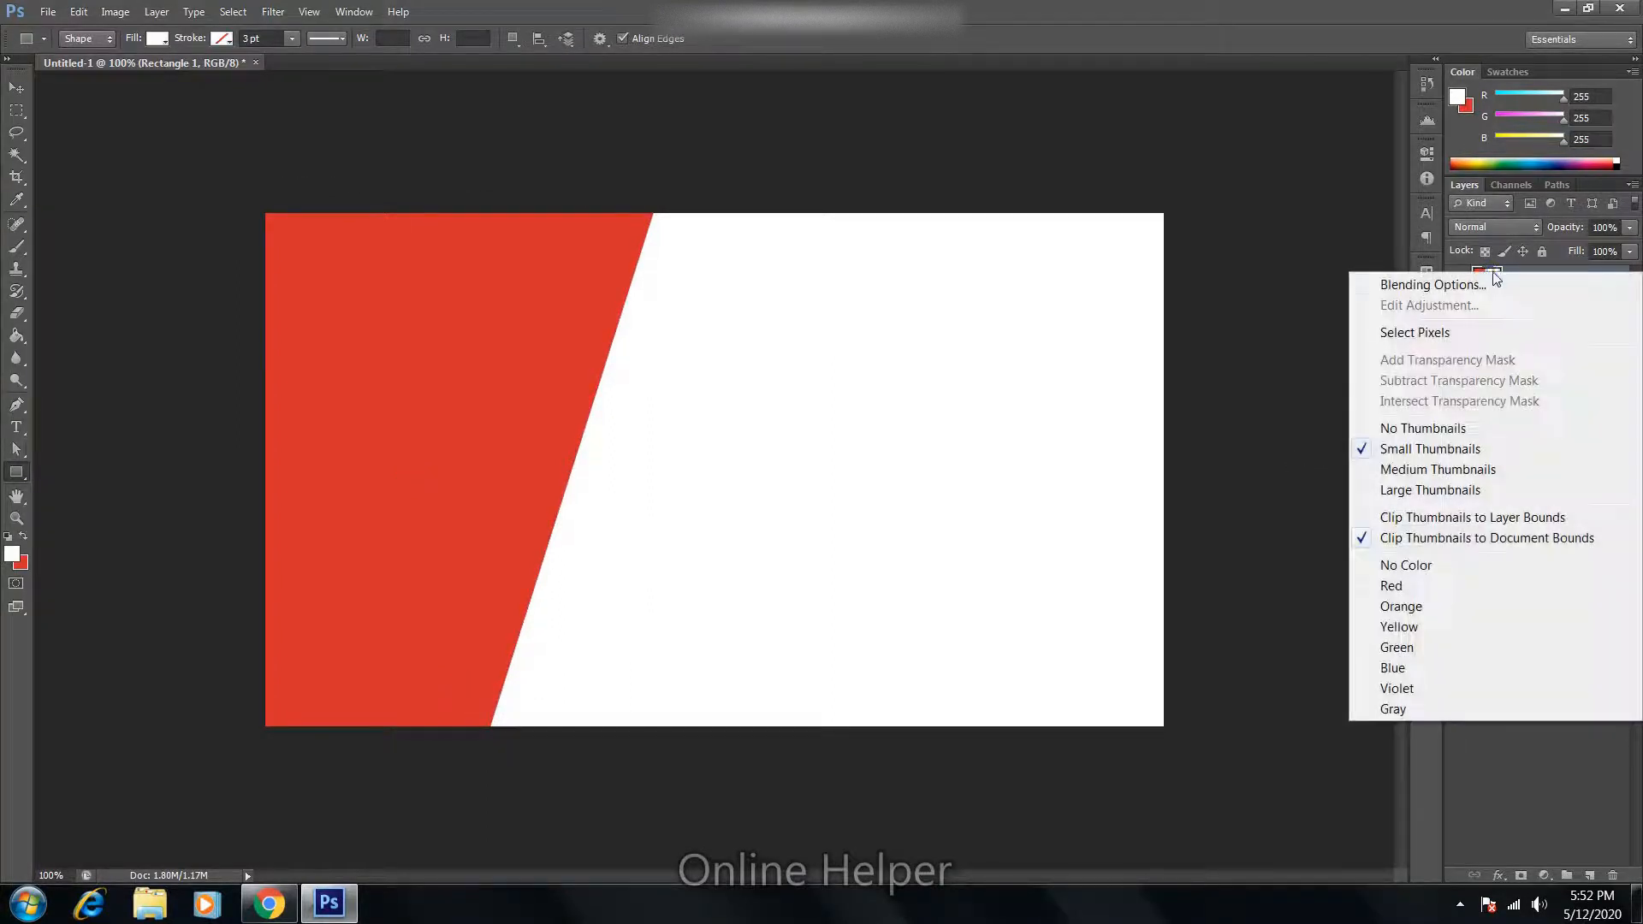
pyautogui.click(1485, 291)
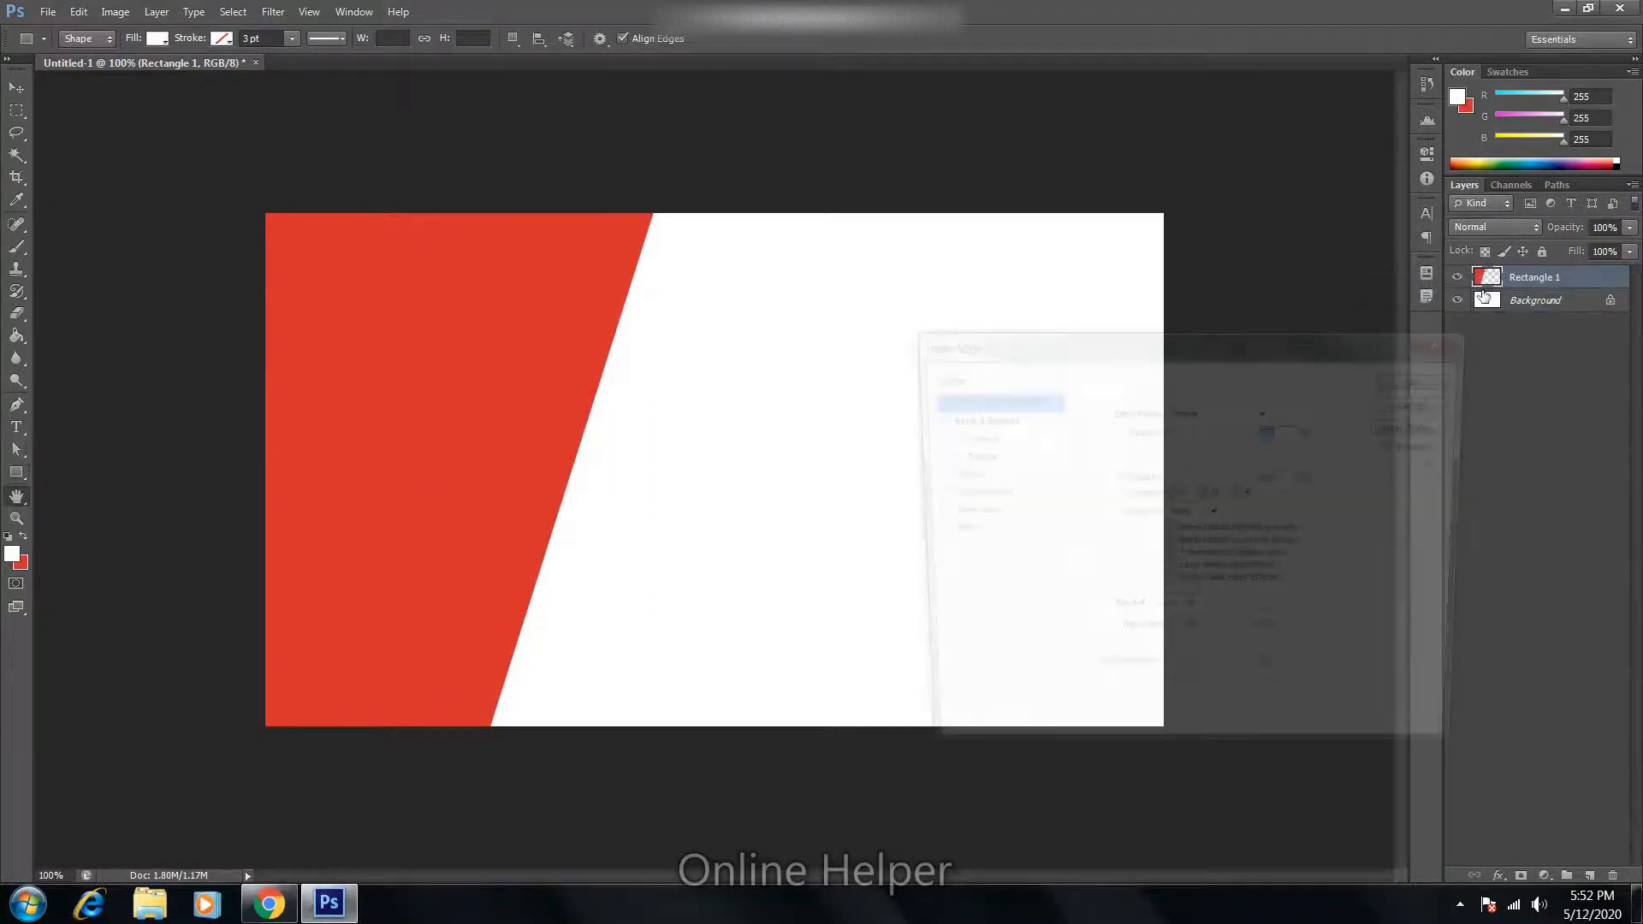
pyautogui.click(959, 626)
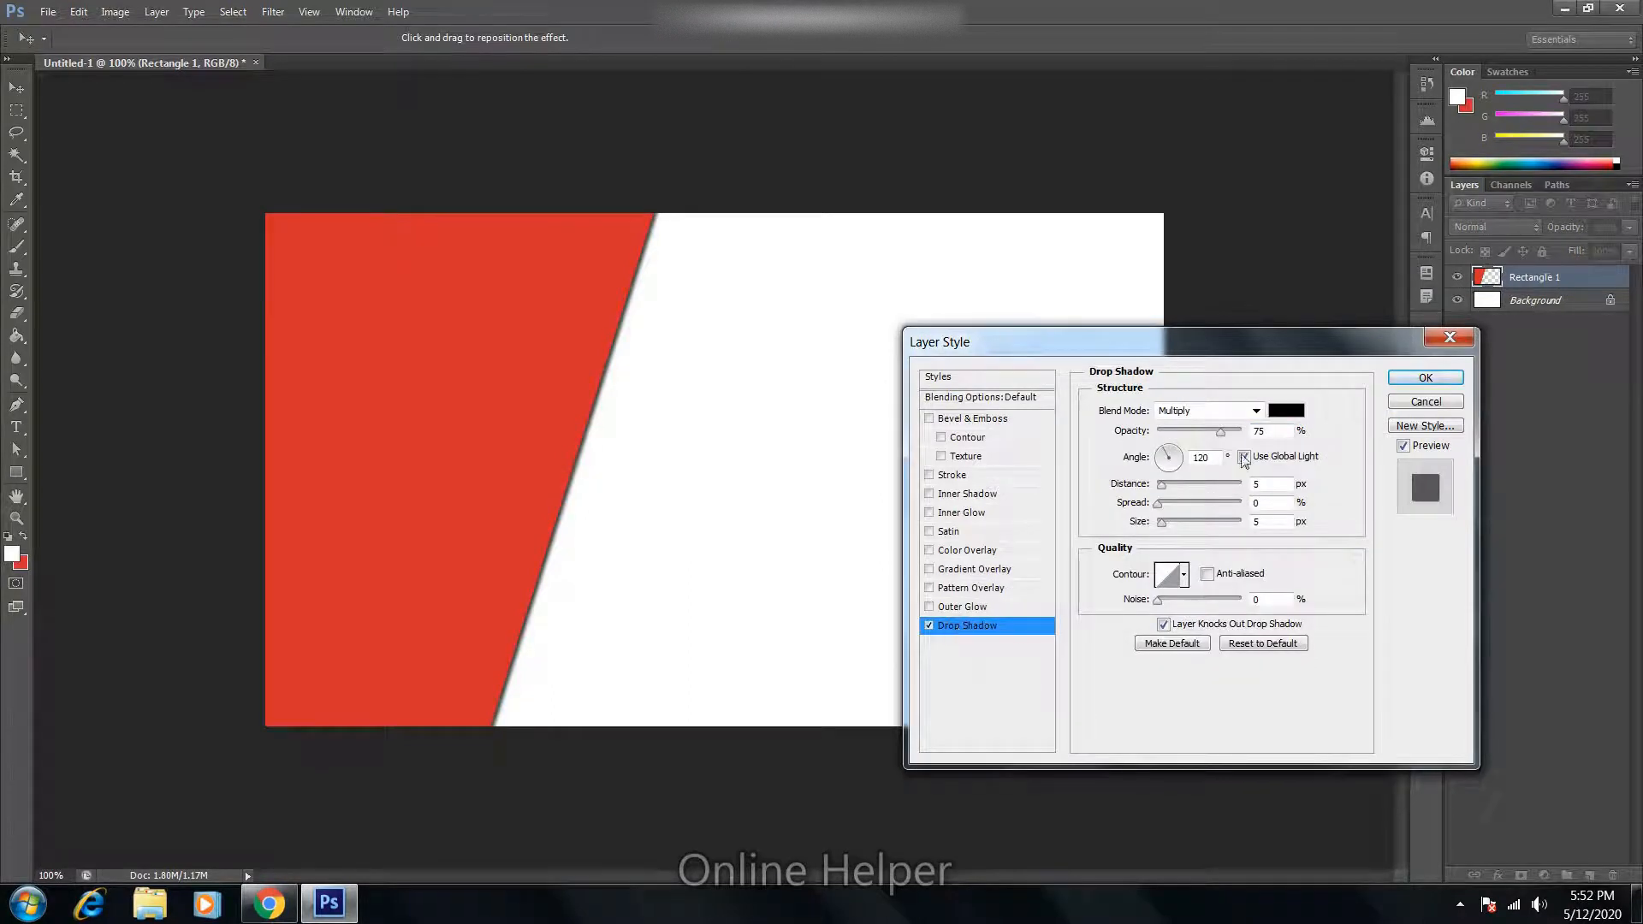
pyautogui.moveTo(1162, 522); pyautogui.dragTo(1170, 488)
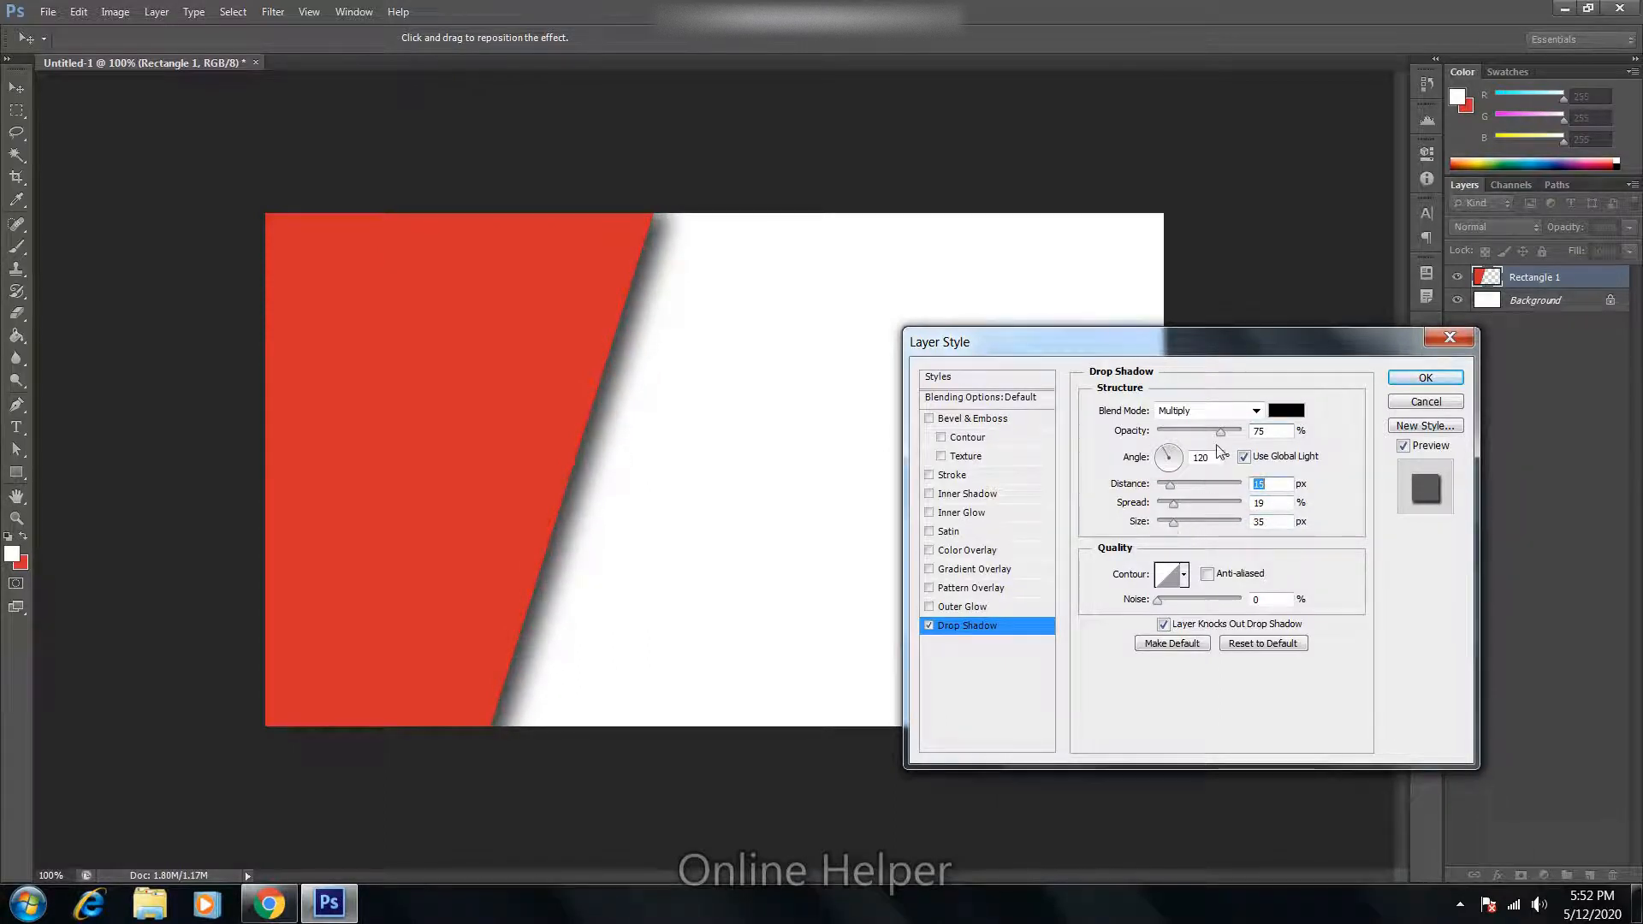
pyautogui.moveTo(1222, 432); pyautogui.dragTo(1192, 436)
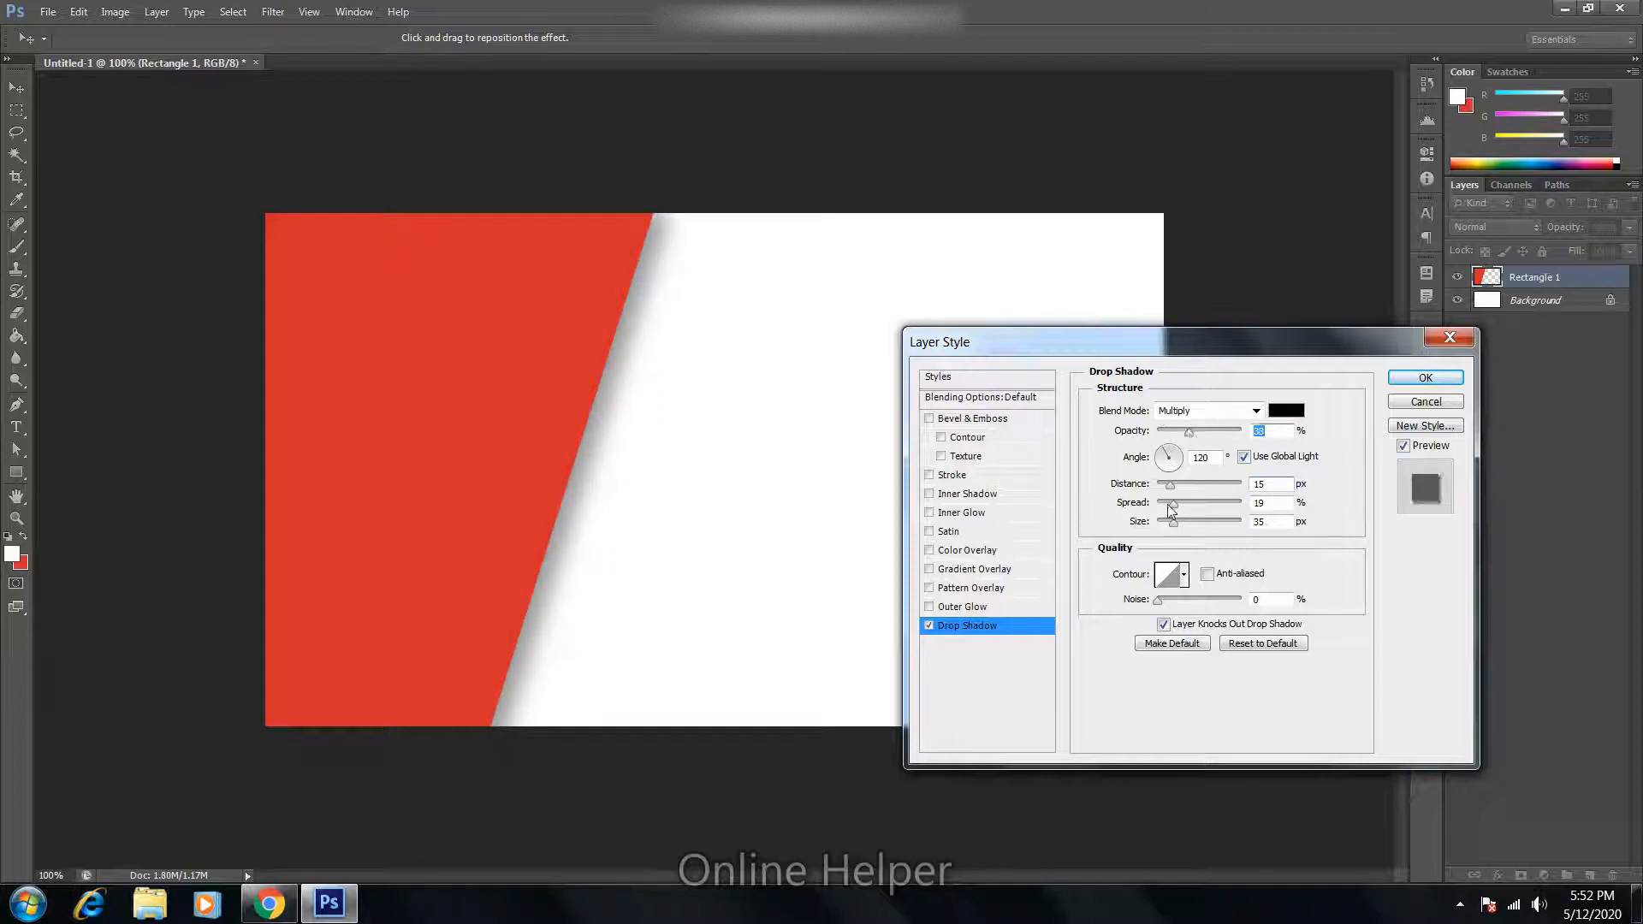
pyautogui.moveTo(1173, 521); pyautogui.dragTo(1175, 524)
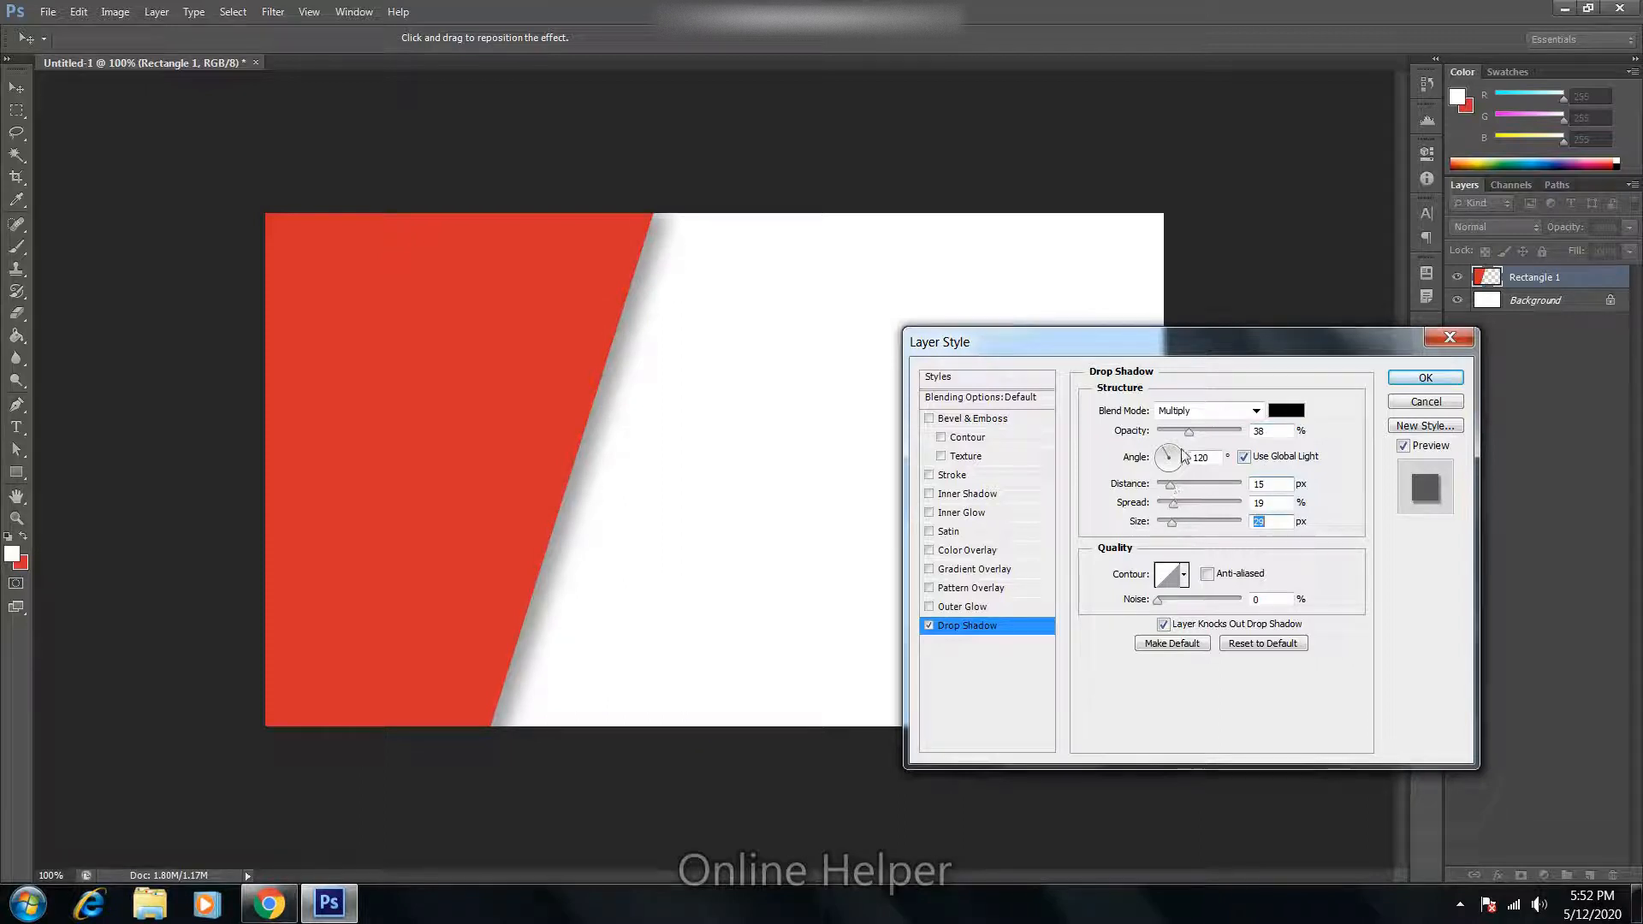
pyautogui.moveTo(1193, 436); pyautogui.dragTo(1199, 433)
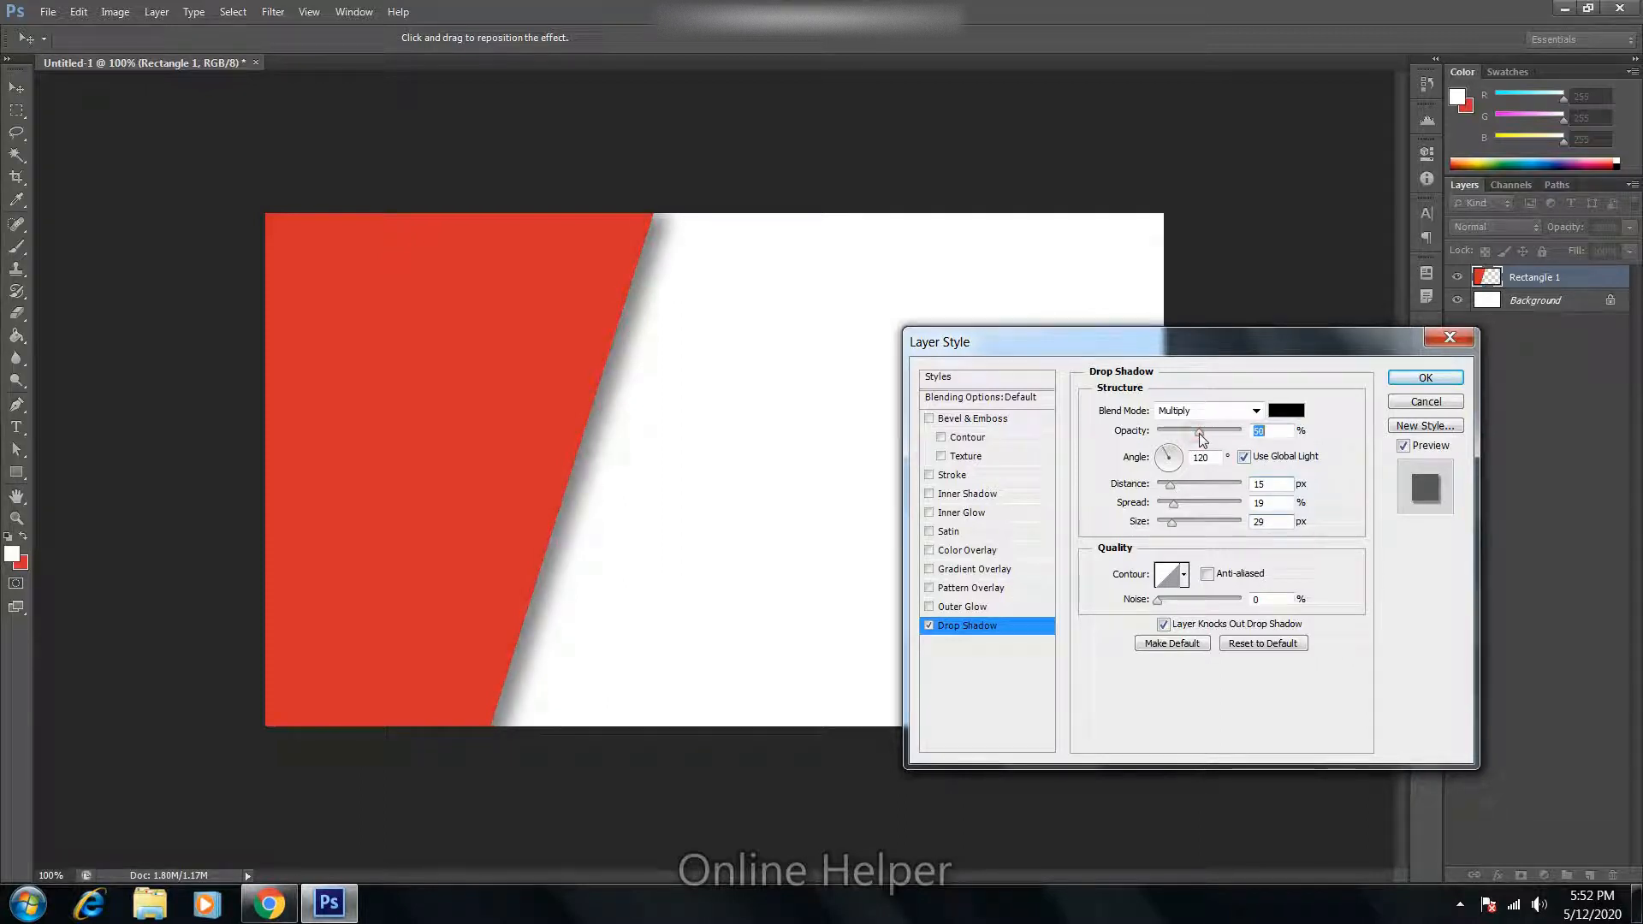
pyautogui.click(1421, 377)
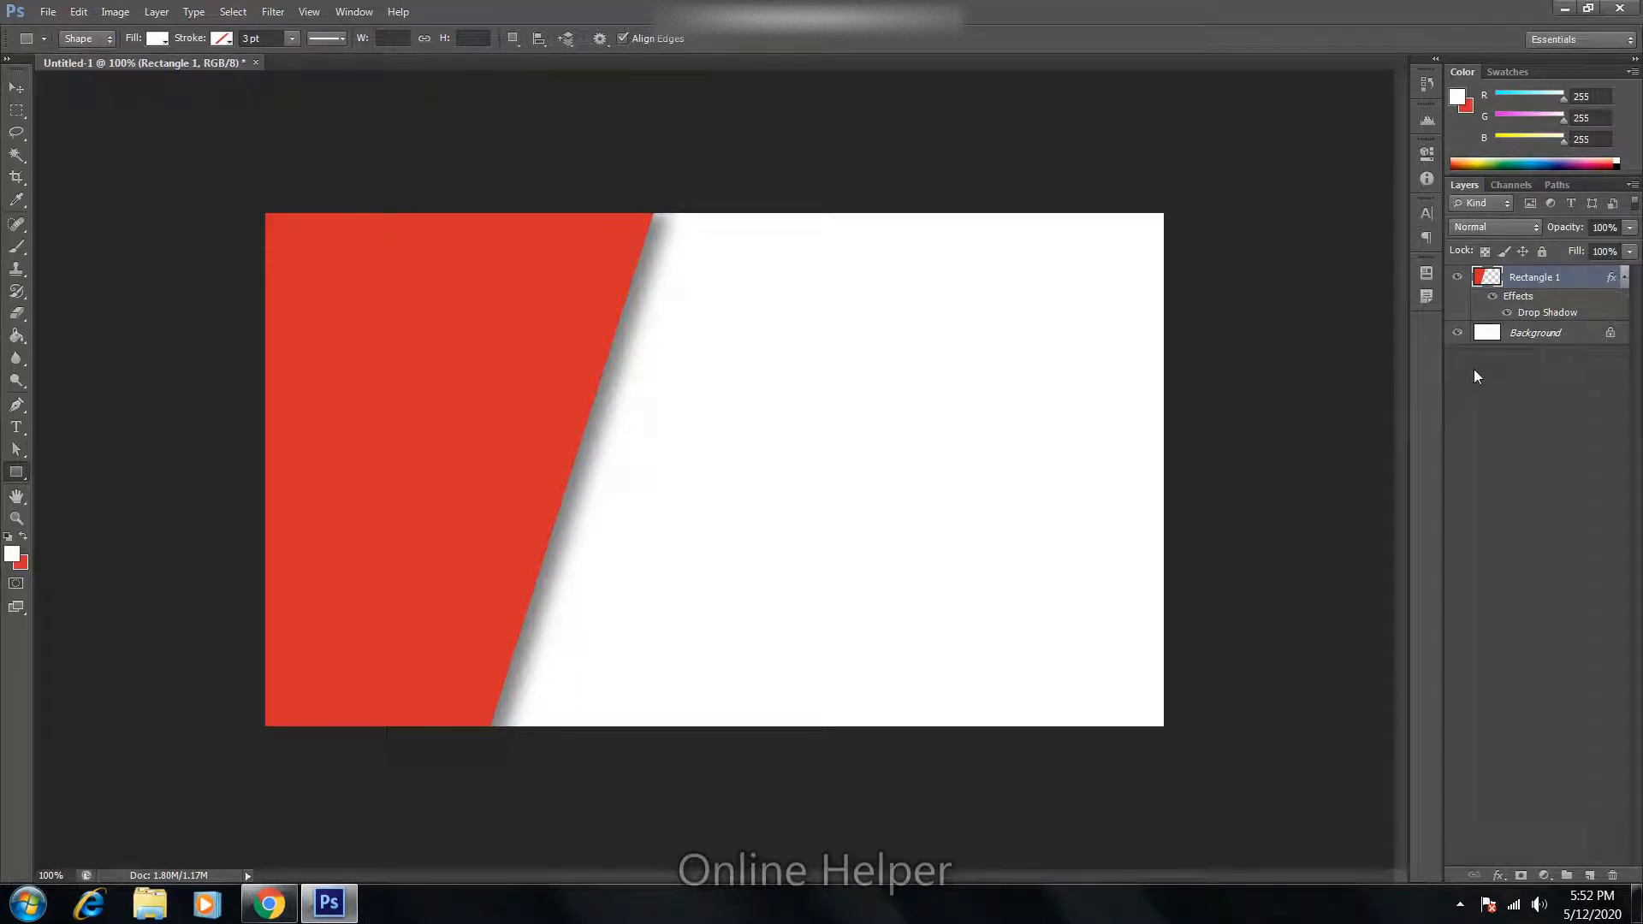
# Step: Duplicate the red shape's layer and distort the lower one, moving its upper right corner outward to reveal a second red strip
pyautogui.hotkey('ctrl', 'j')
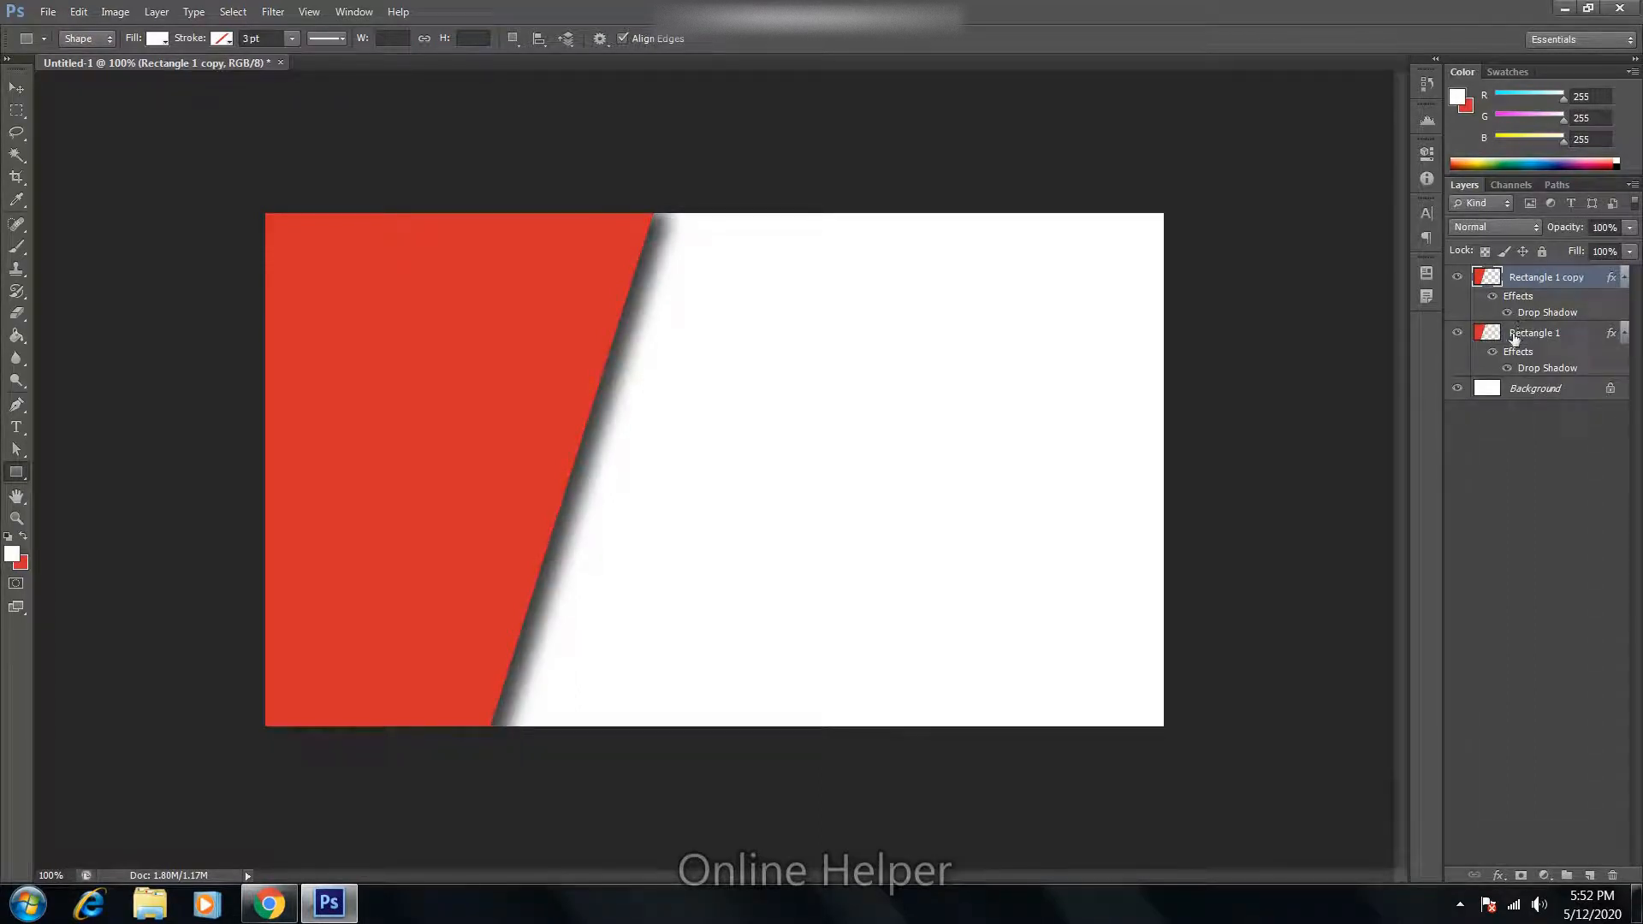
pyautogui.click(1514, 337)
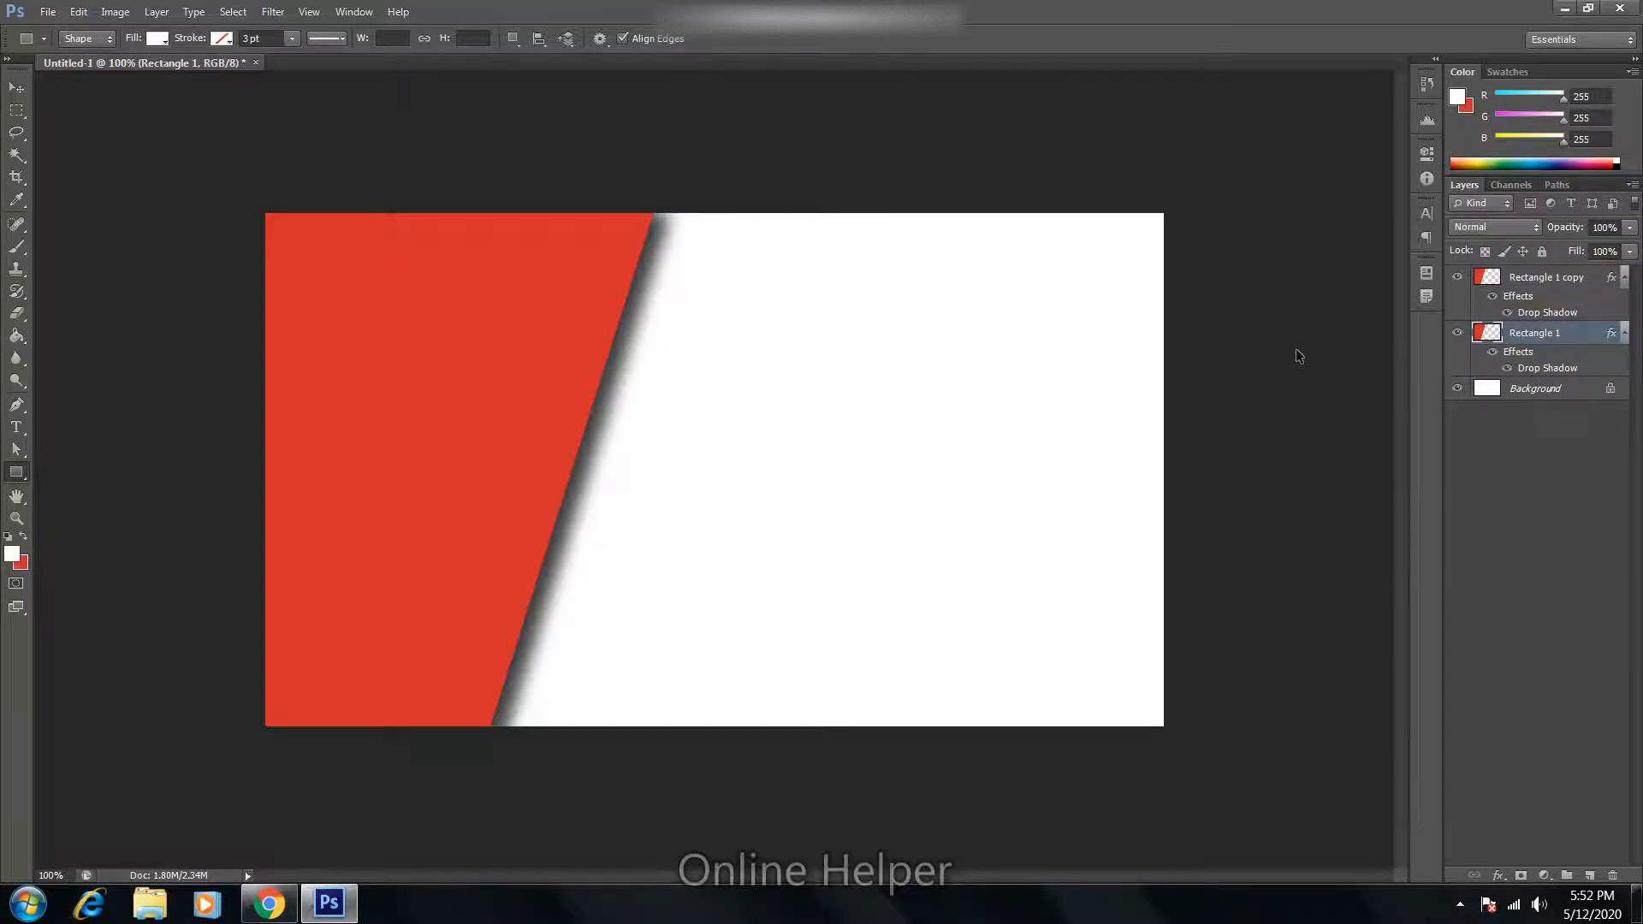
pyautogui.hotkey('ctrl', 't')
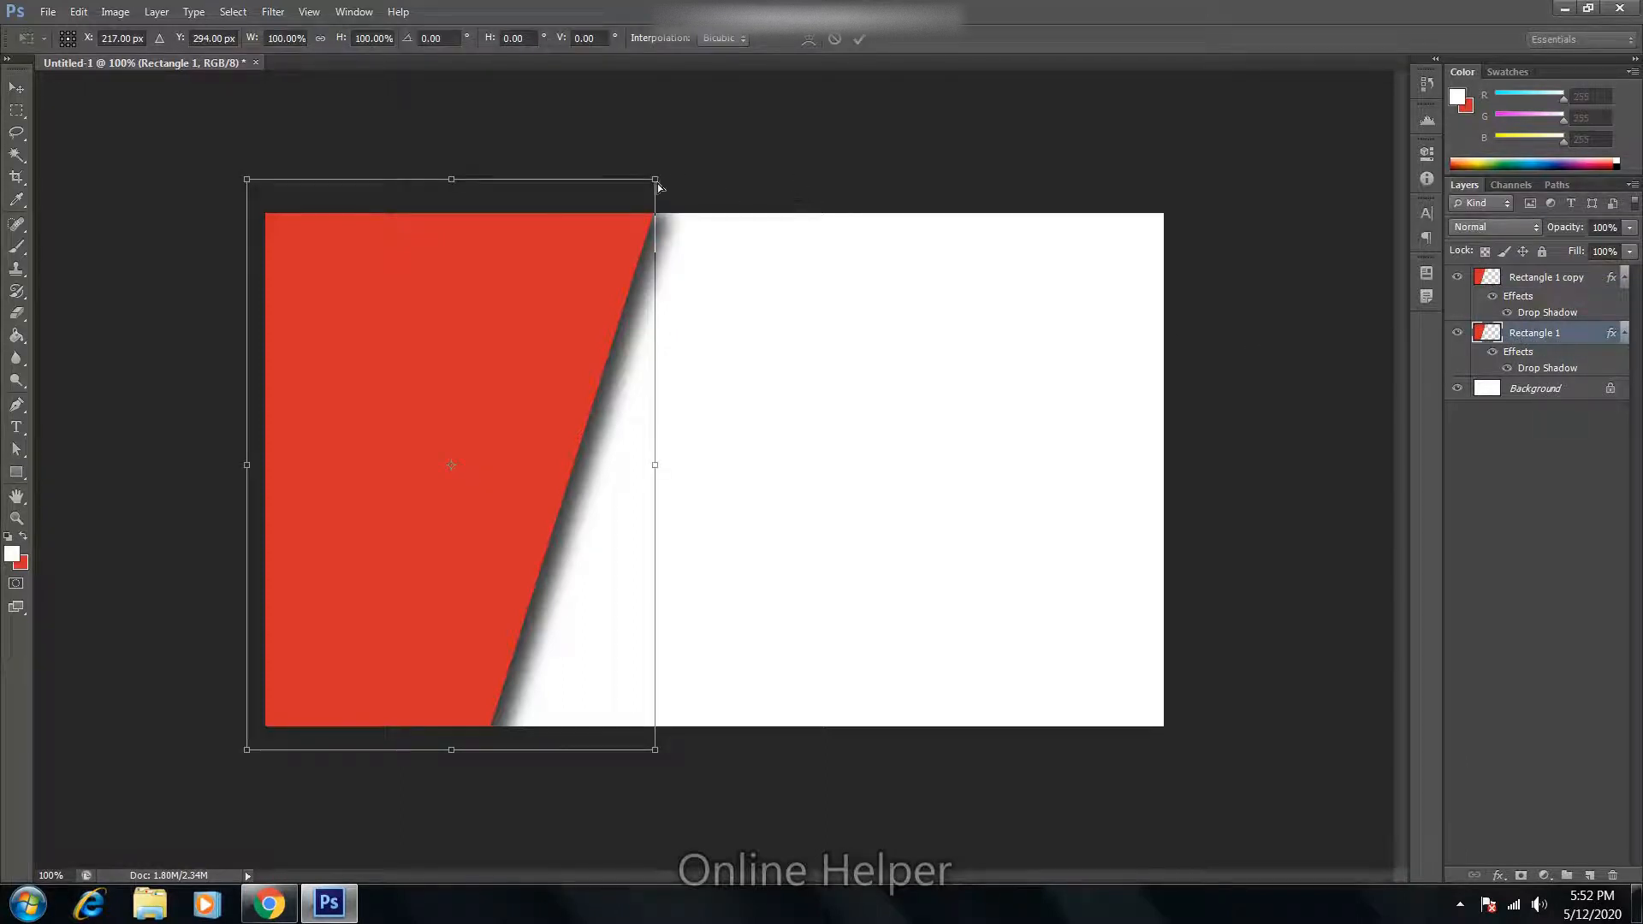
pyautogui.moveTo(658, 186); pyautogui.dragTo(711, 183)
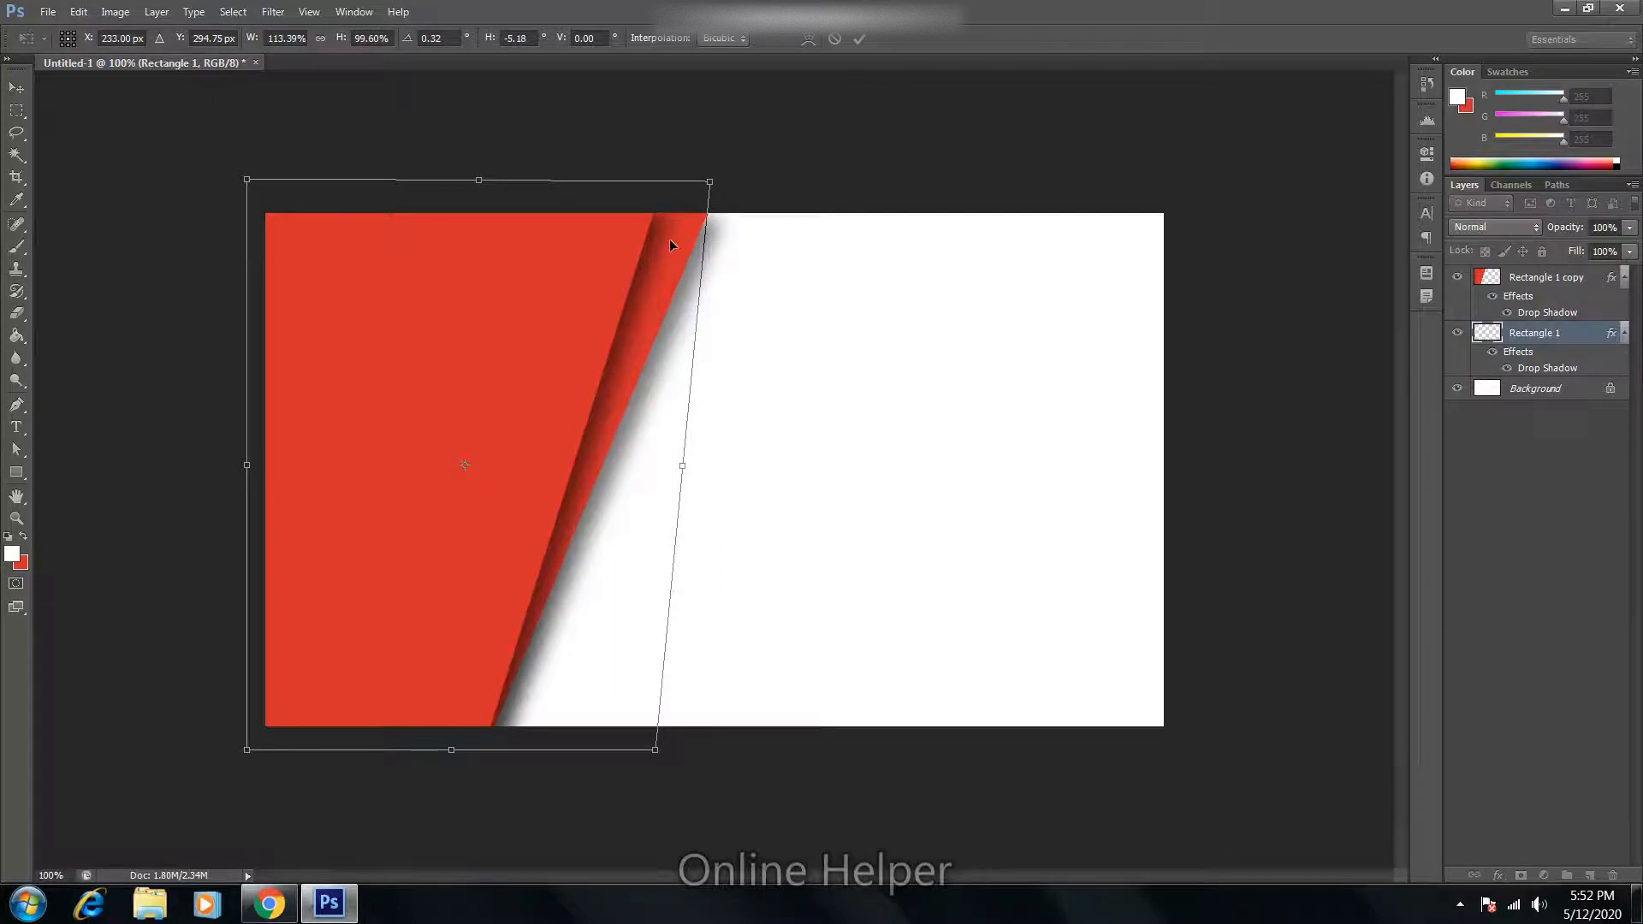
pyautogui.press('Return')
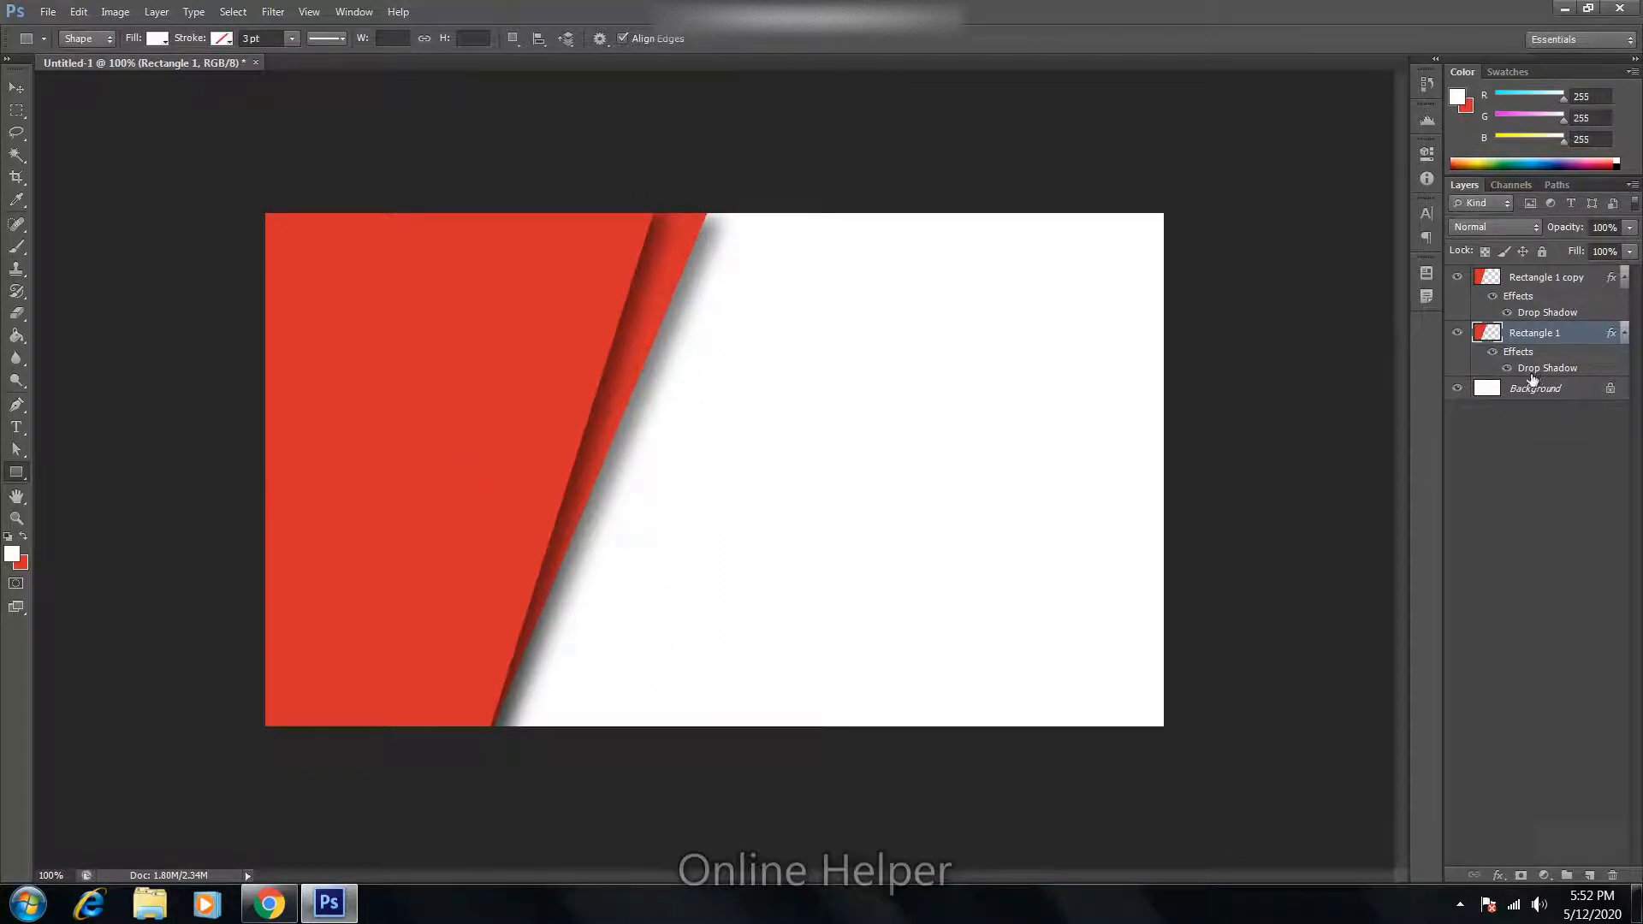
# Step: Duplicate the Rectangle 1 layer again and stretch the bottommost shape's upper right corner farther outward to form a third fanned strip
pyautogui.hotkey('ctrl', 'j')
pyautogui.click(1516, 390)
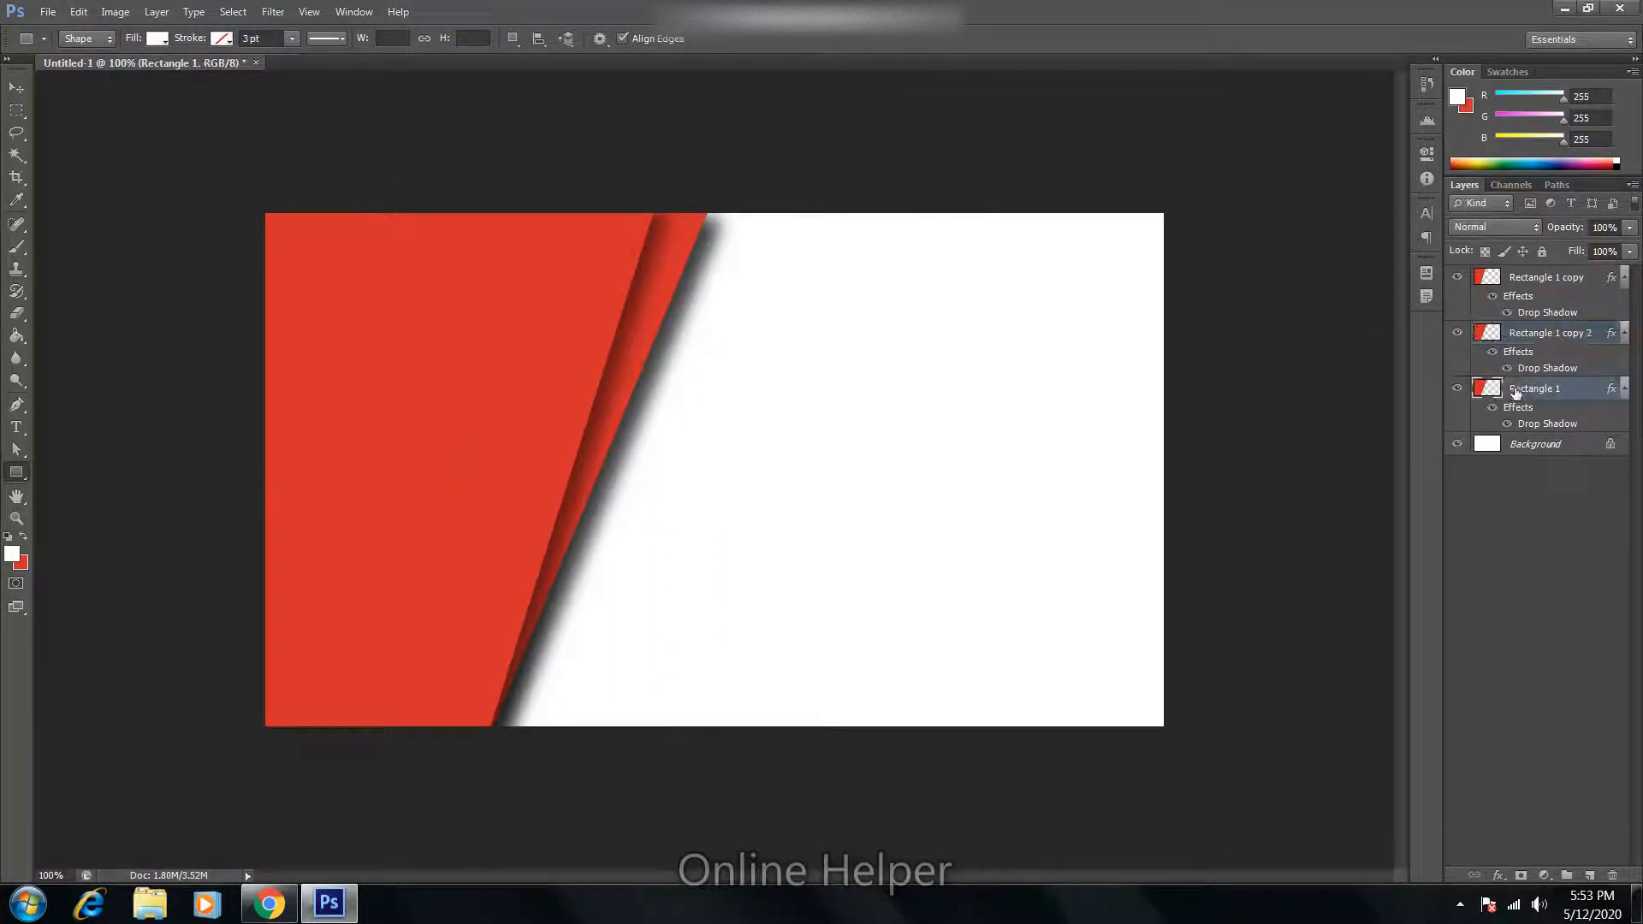
pyautogui.hotkey('ctrl', 't')
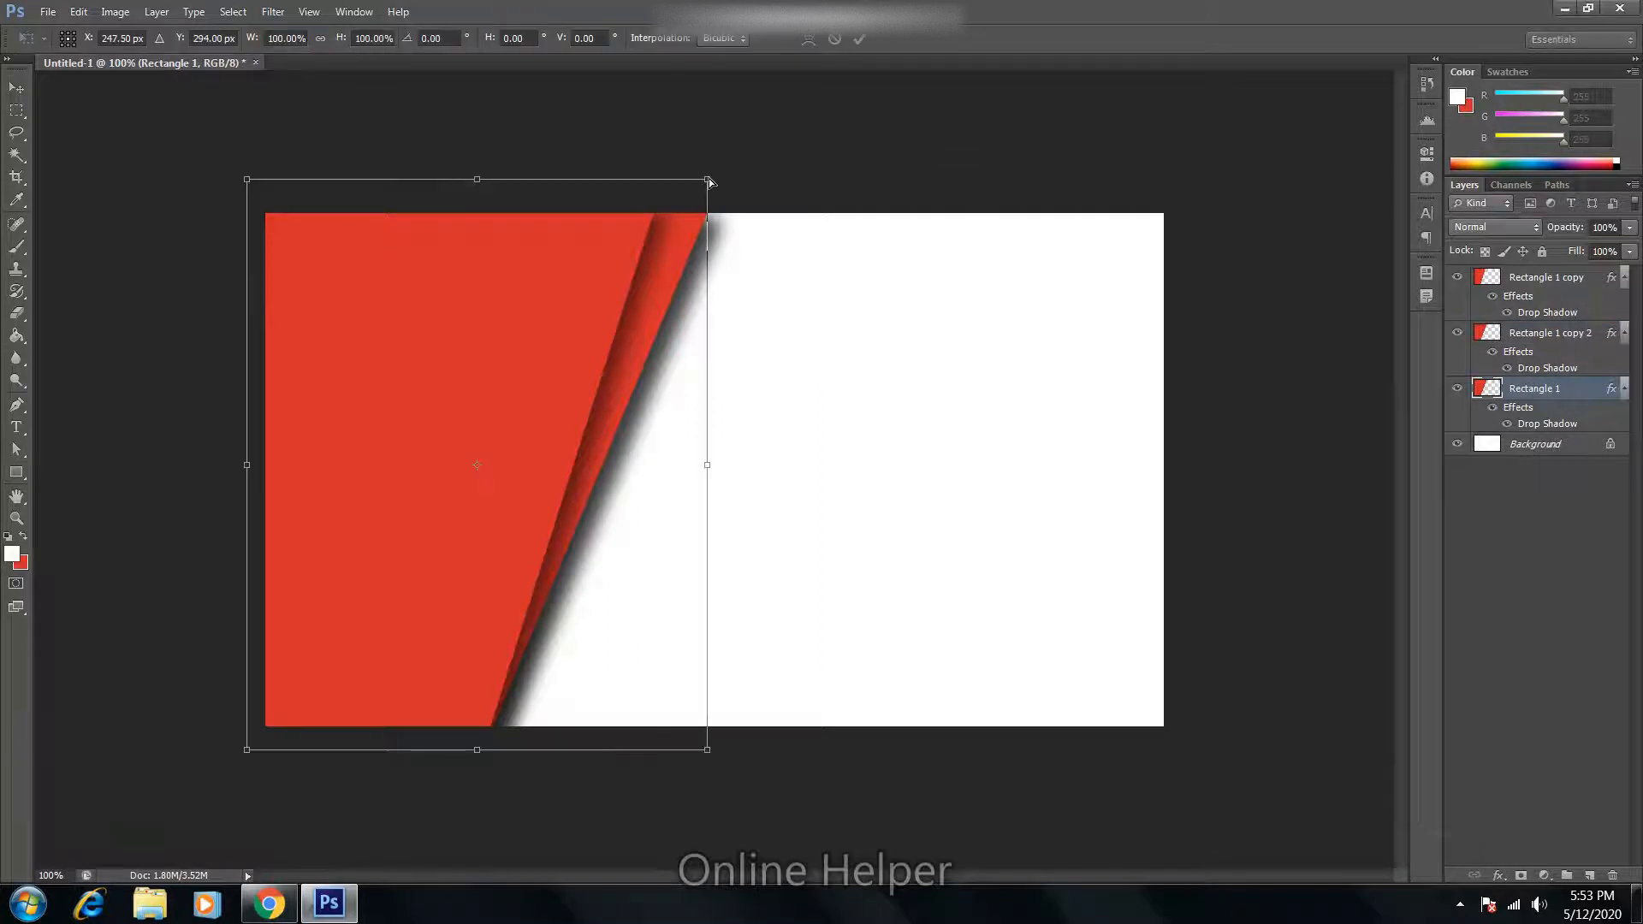
pyautogui.moveTo(709, 180); pyautogui.dragTo(767, 166)
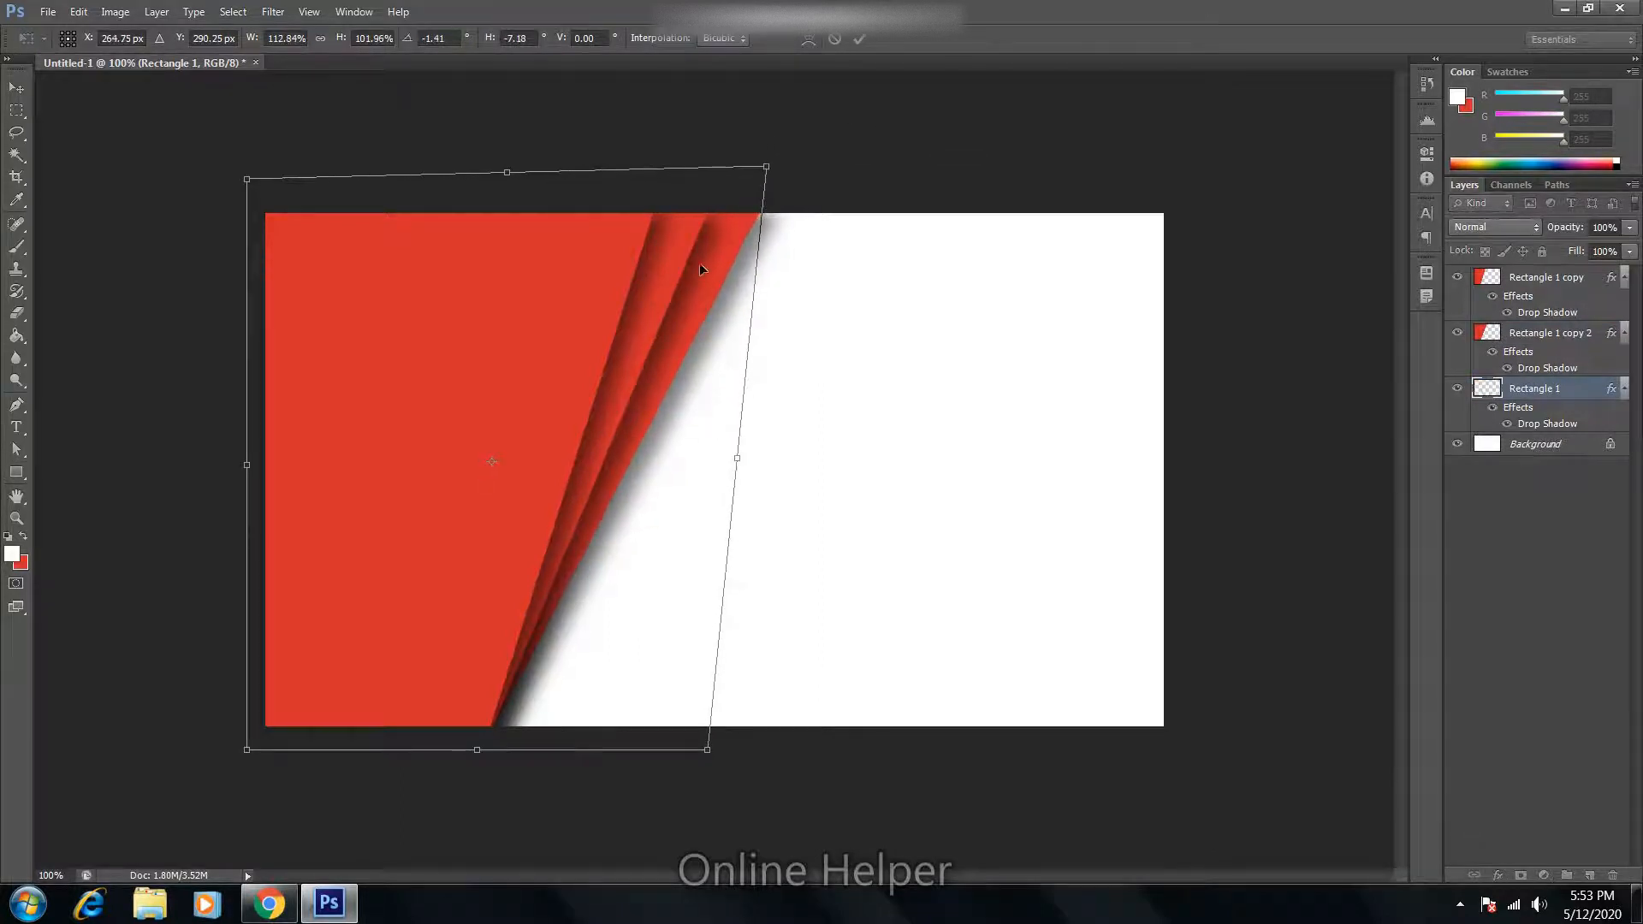
pyautogui.press('Return')
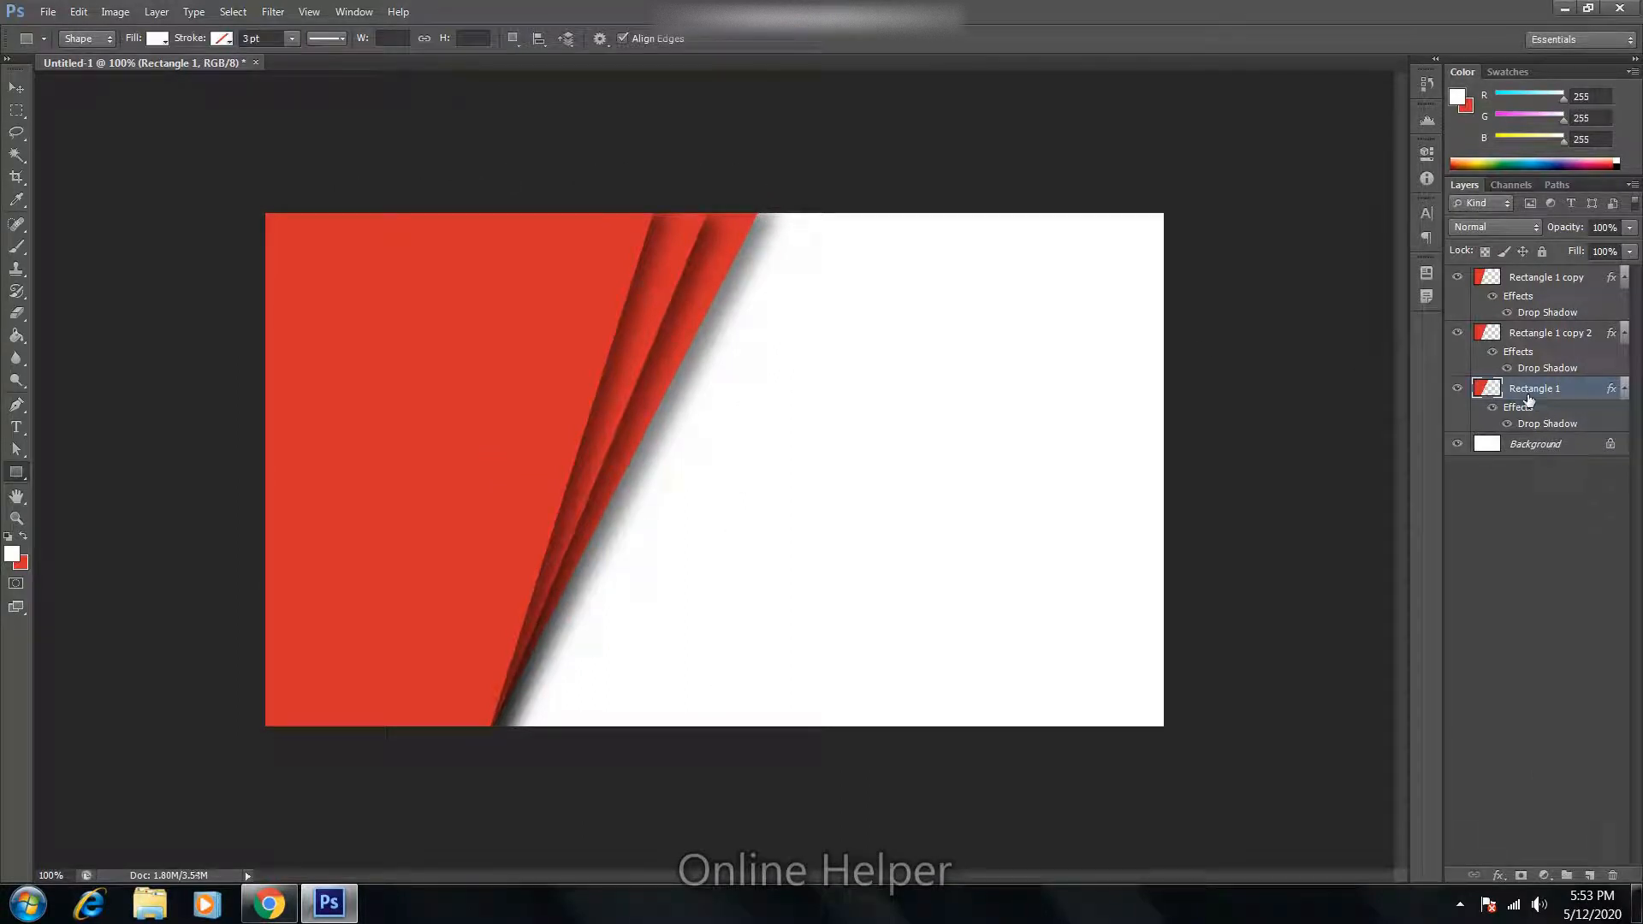
# Step: Duplicate the Rectangle 1 layer once more and distort the bottommost shape's upper right corner farther outward to form a fourth fanned strip
pyautogui.hotkey('ctrl', 'j')
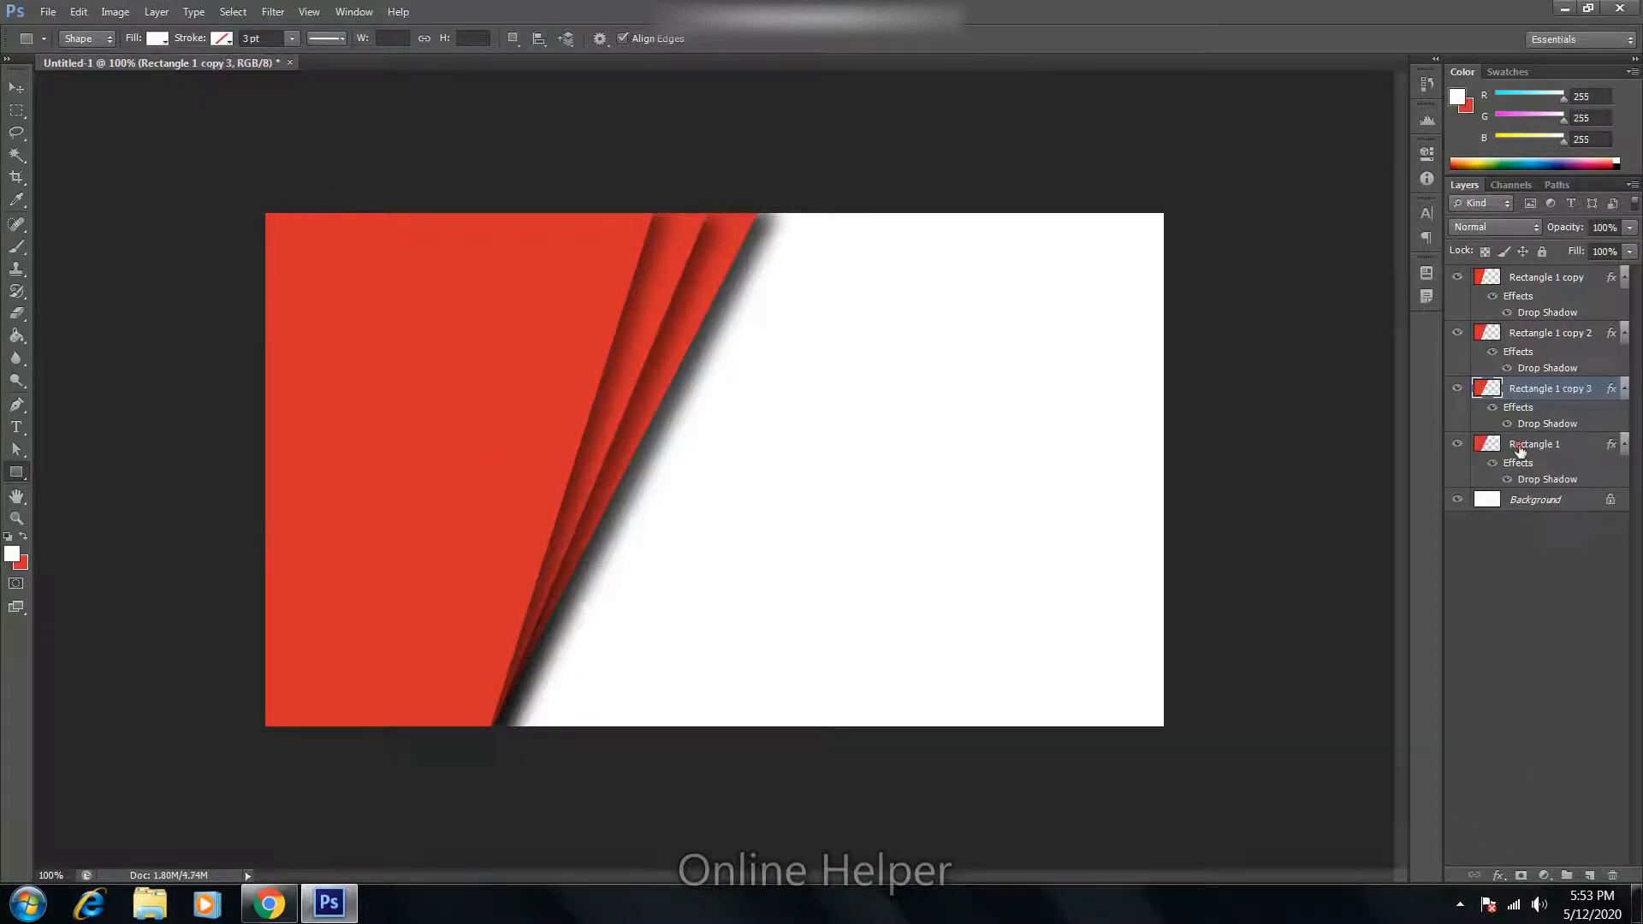
pyautogui.click(1522, 447)
pyautogui.hotkey('ctrl', 't')
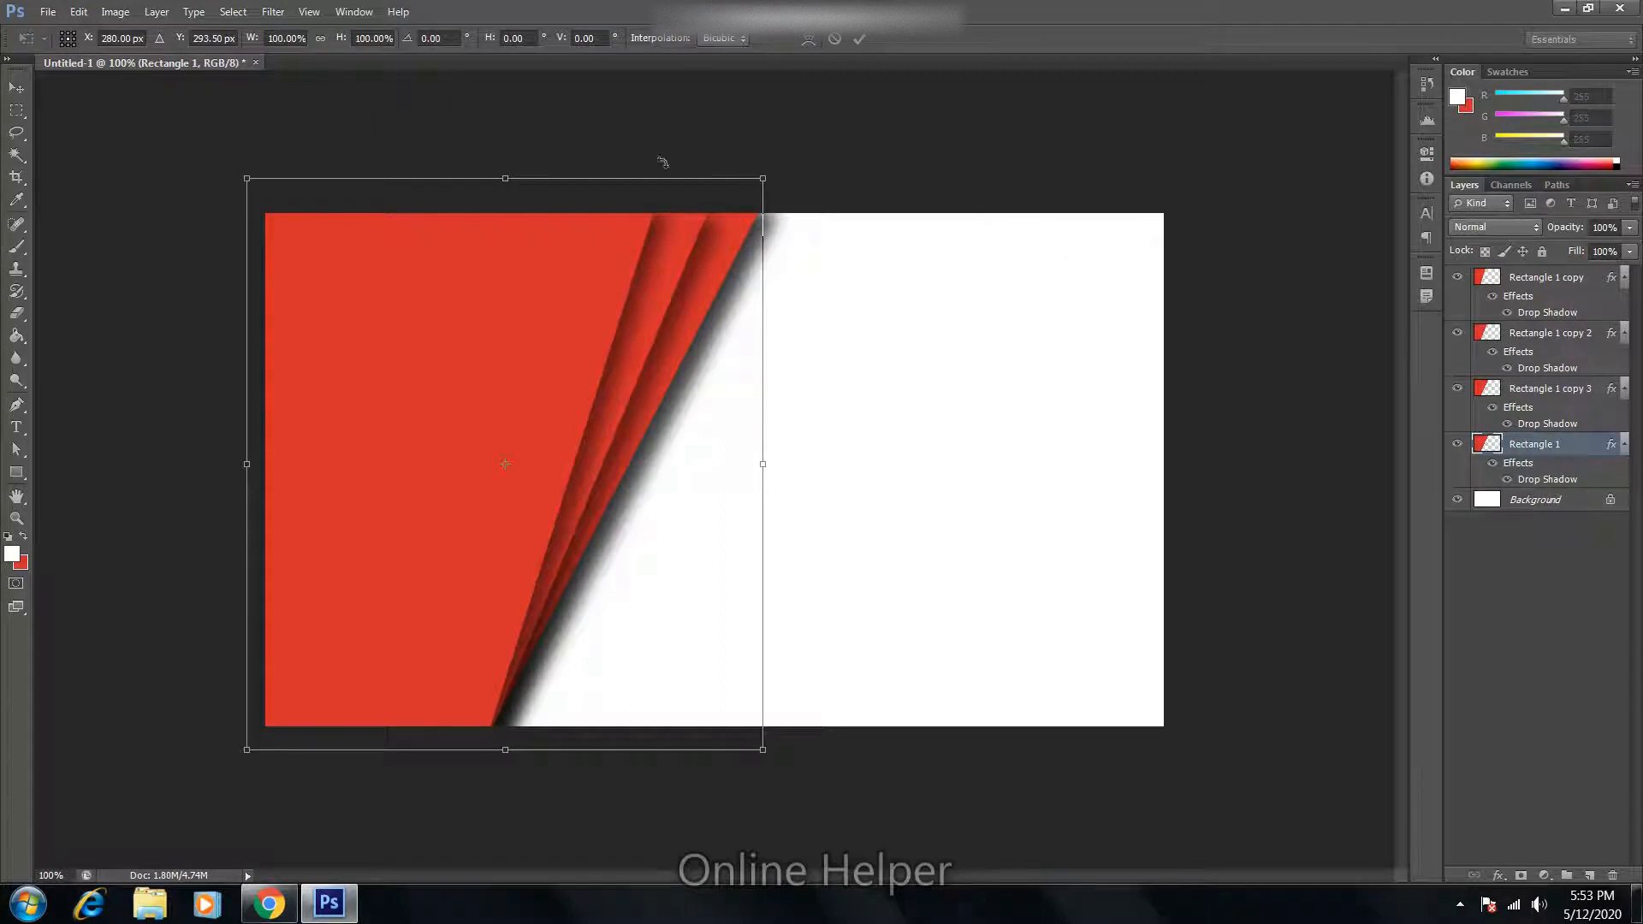
pyautogui.moveTo(762, 179); pyautogui.dragTo(819, 178)
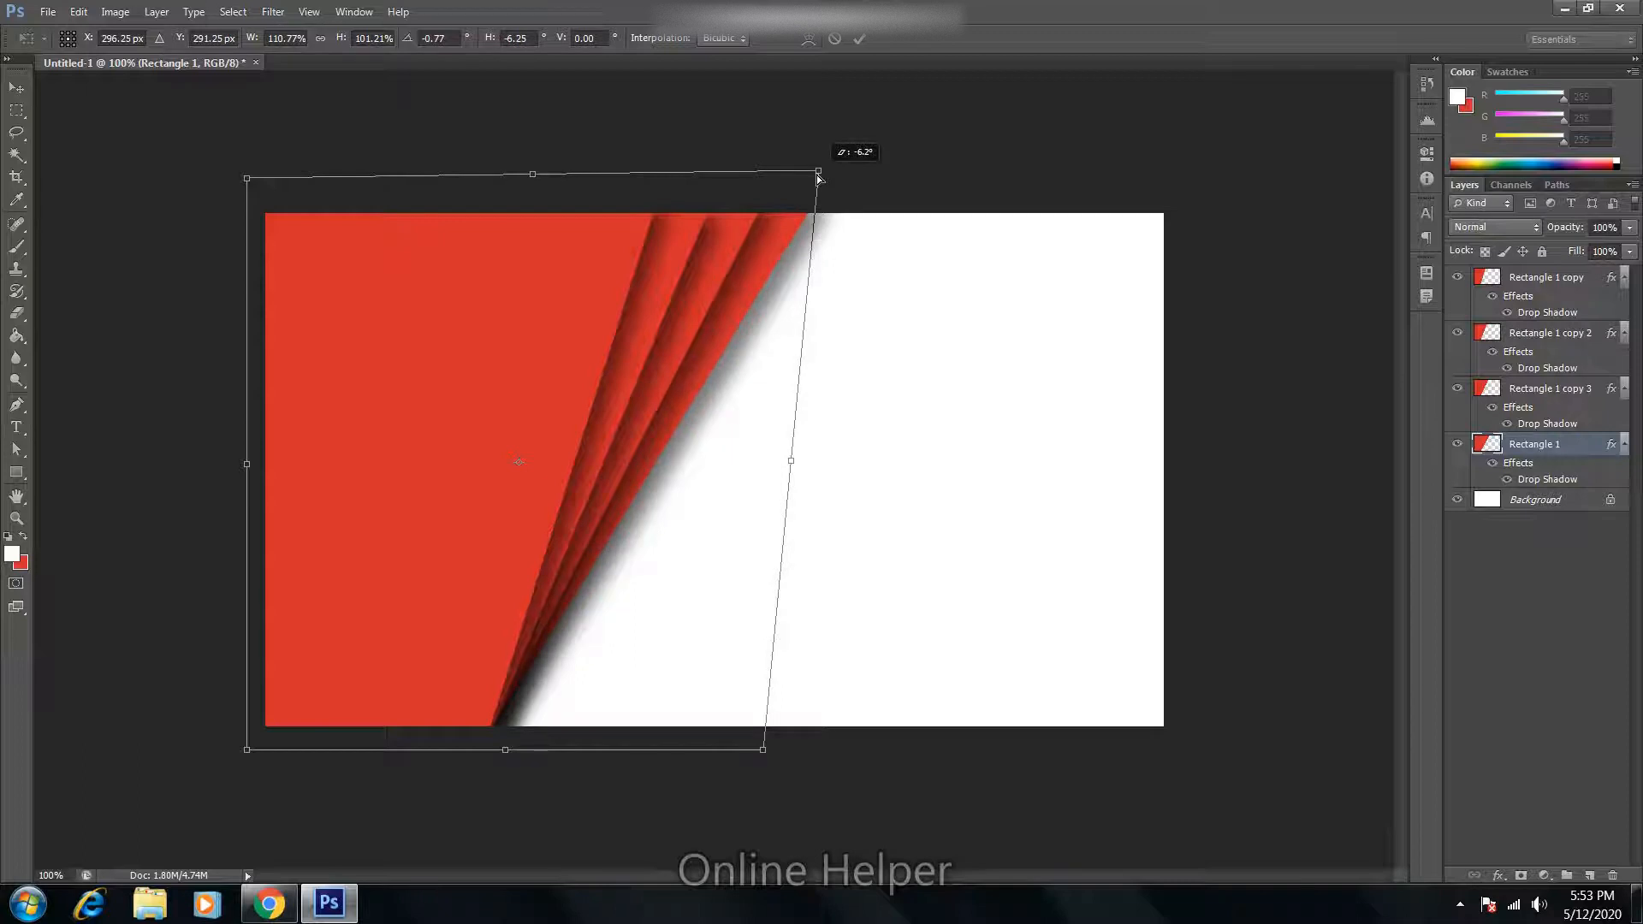
pyautogui.moveTo(817, 176); pyautogui.dragTo(821, 173)
pyautogui.press('Return')
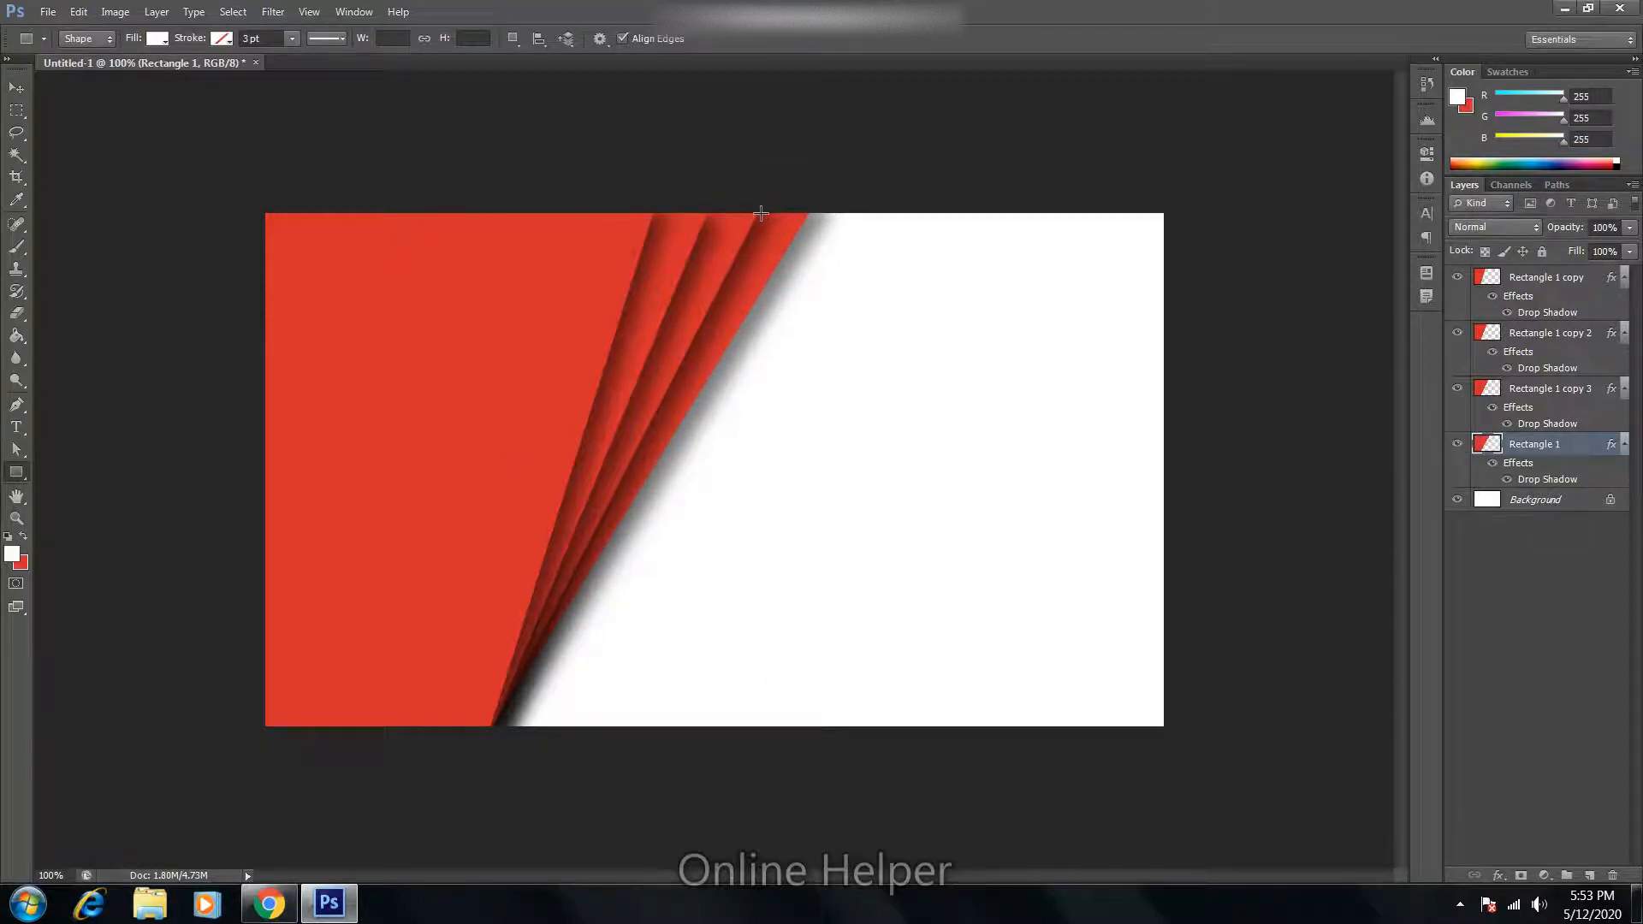
pyautogui.click(981, 406)
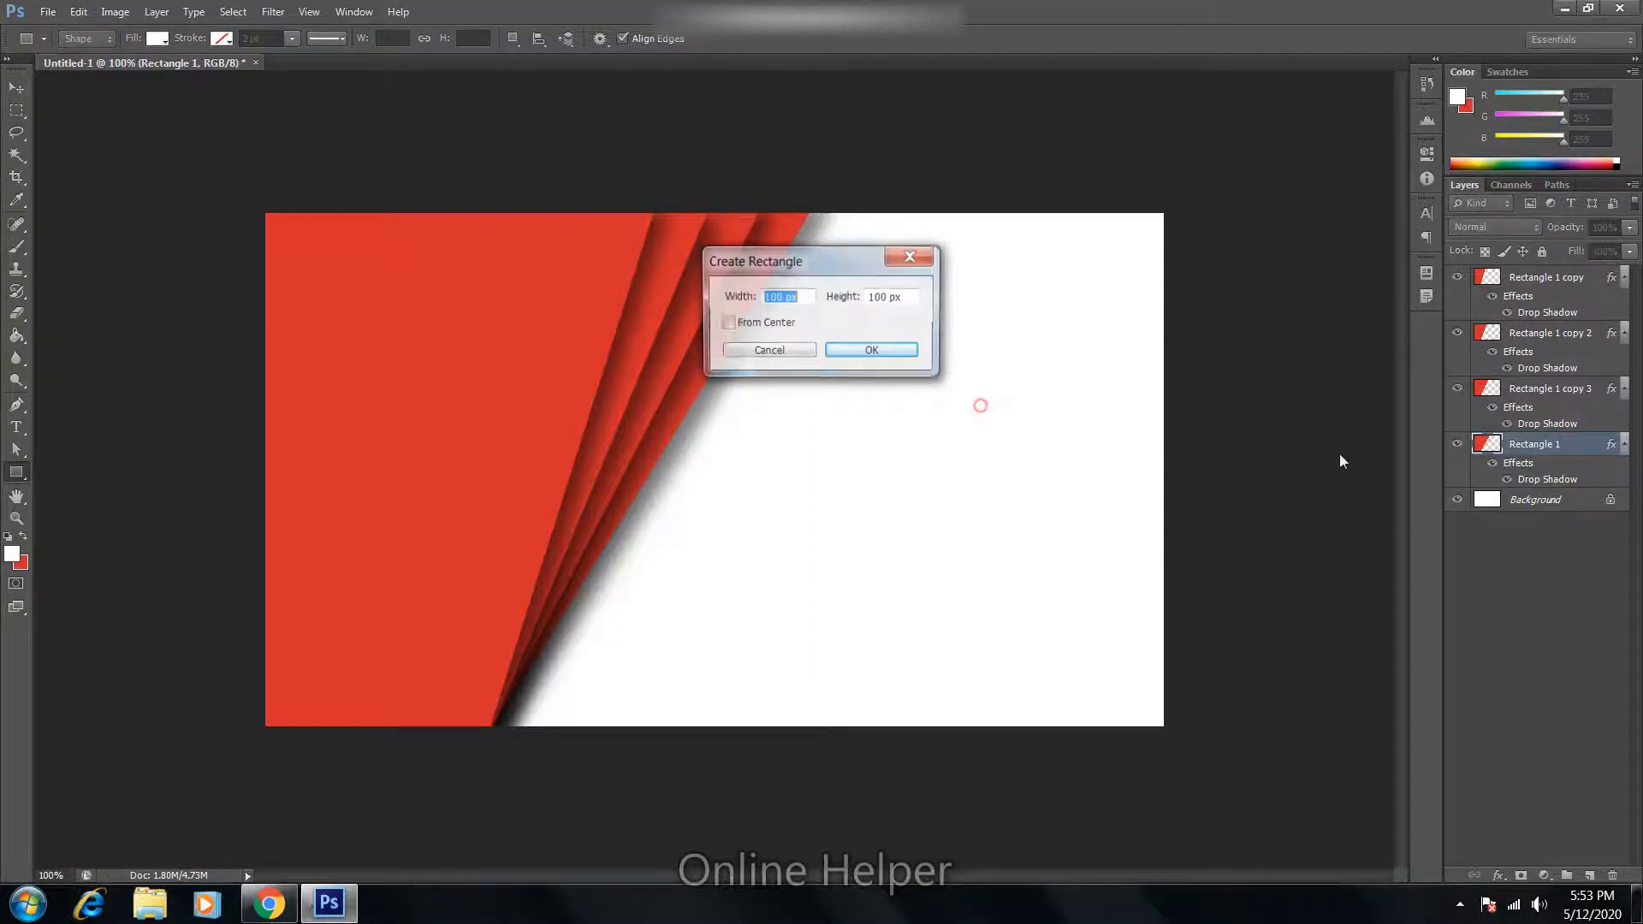
pyautogui.click(736, 351)
# Step: Duplicate the Background layer and fill the copy with dark grey #1d1d1d as the background color
pyautogui.click(1507, 499)
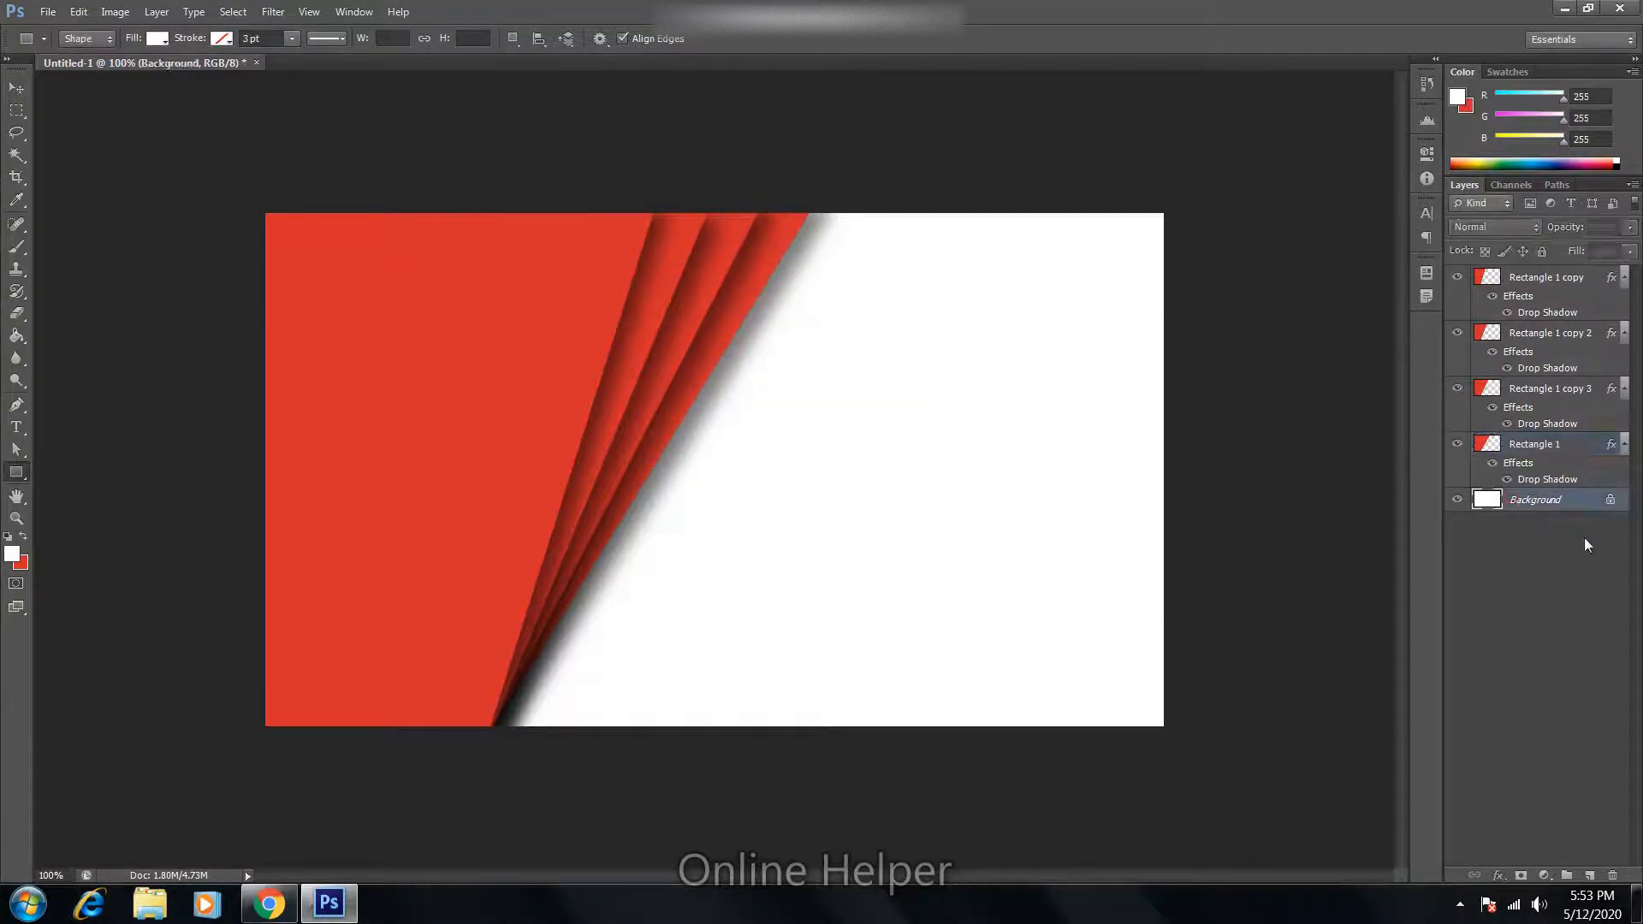
pyautogui.hotkey('ctrl', 'j')
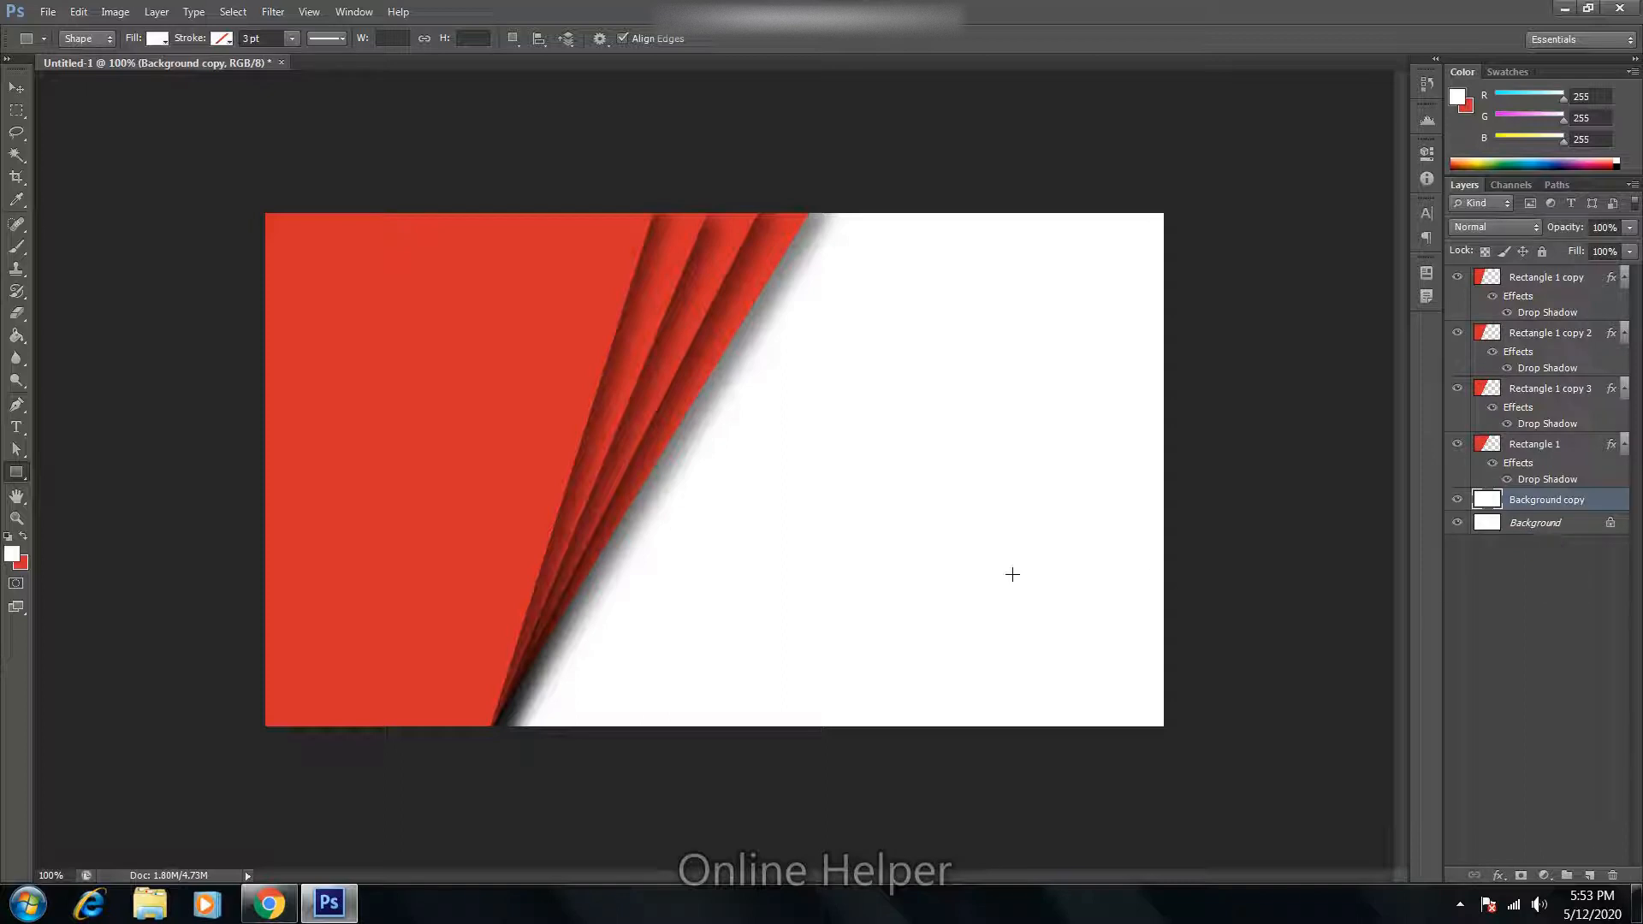
pyautogui.click(21, 563)
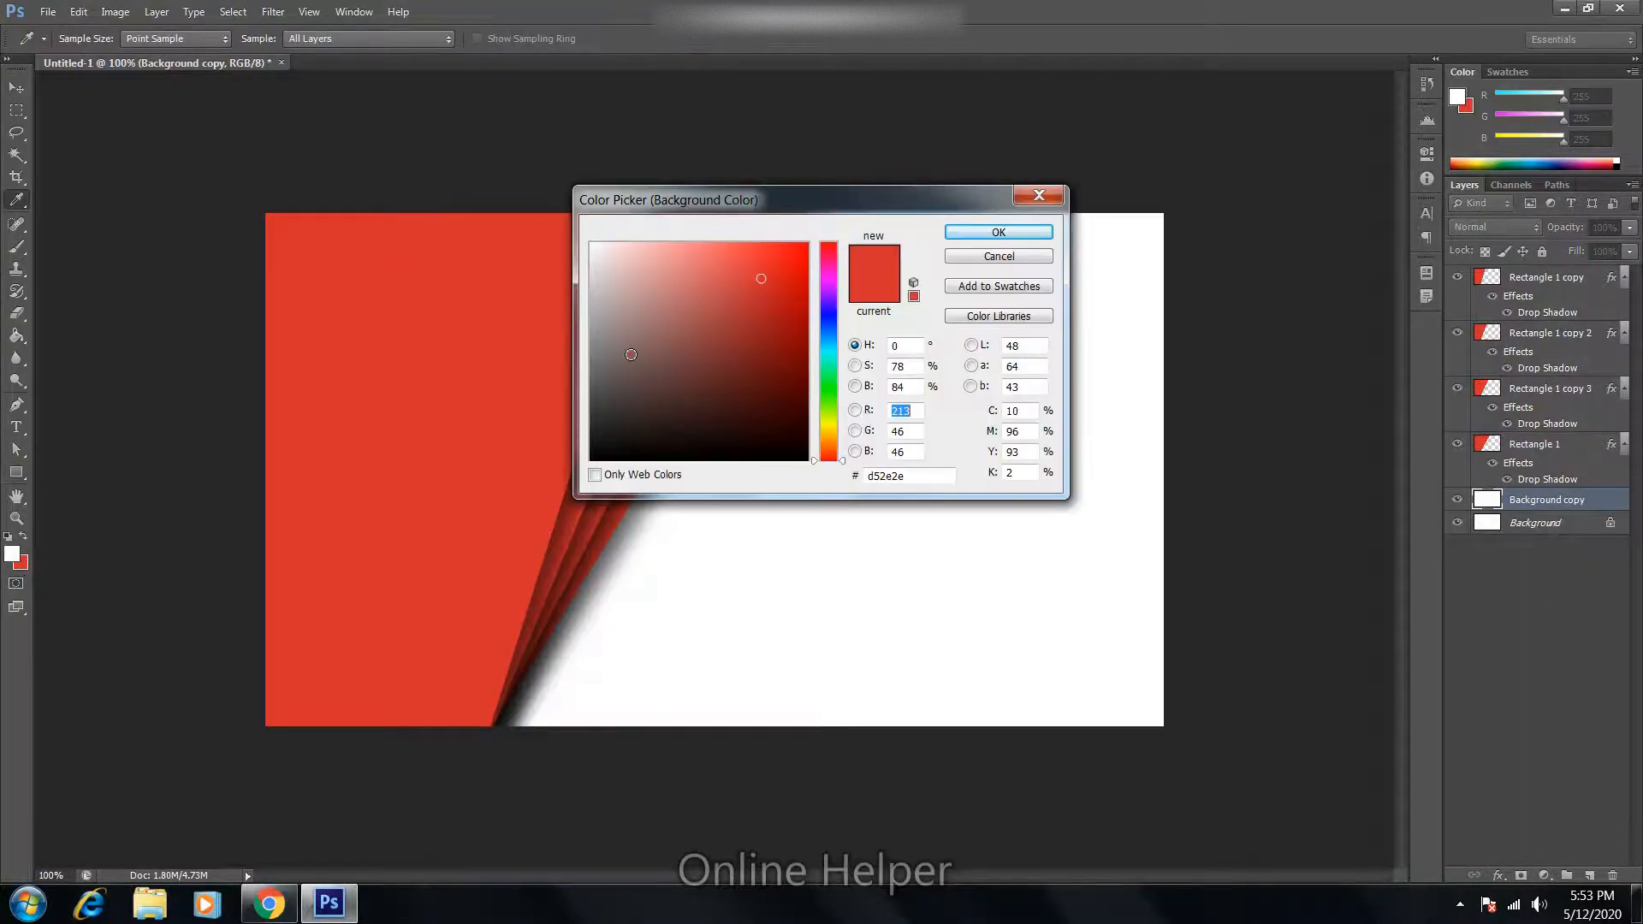
pyautogui.moveTo(631, 355)
pyautogui.mouseDown()
pyautogui.moveTo(552, 463)
pyautogui.moveTo(590, 436)
pyautogui.mouseUp()
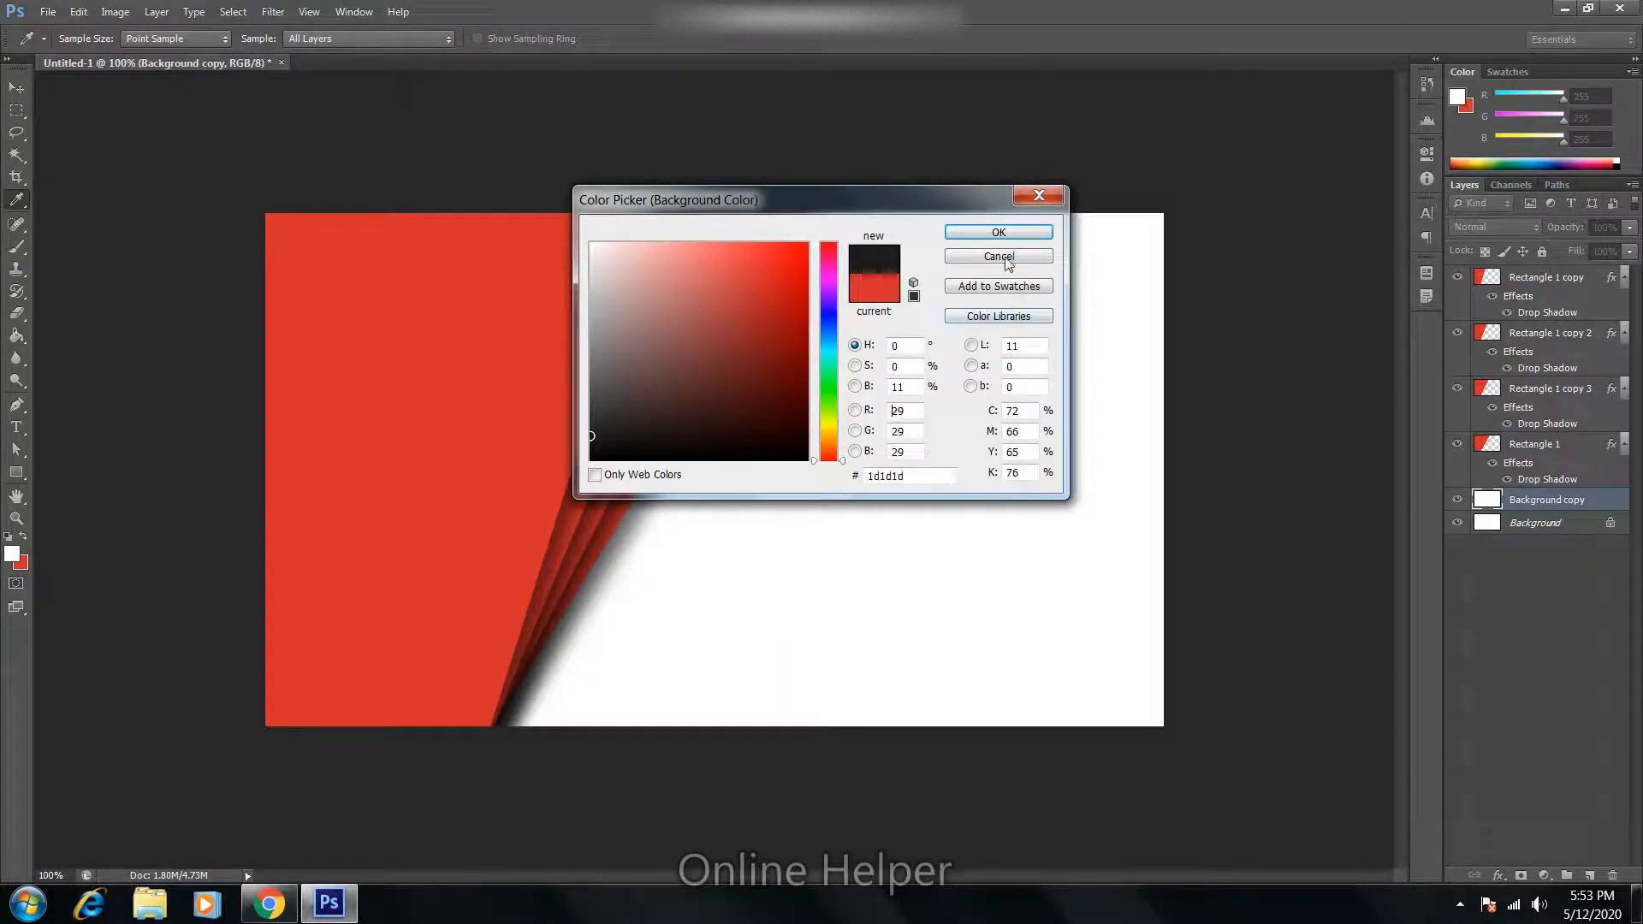
pyautogui.click(998, 232)
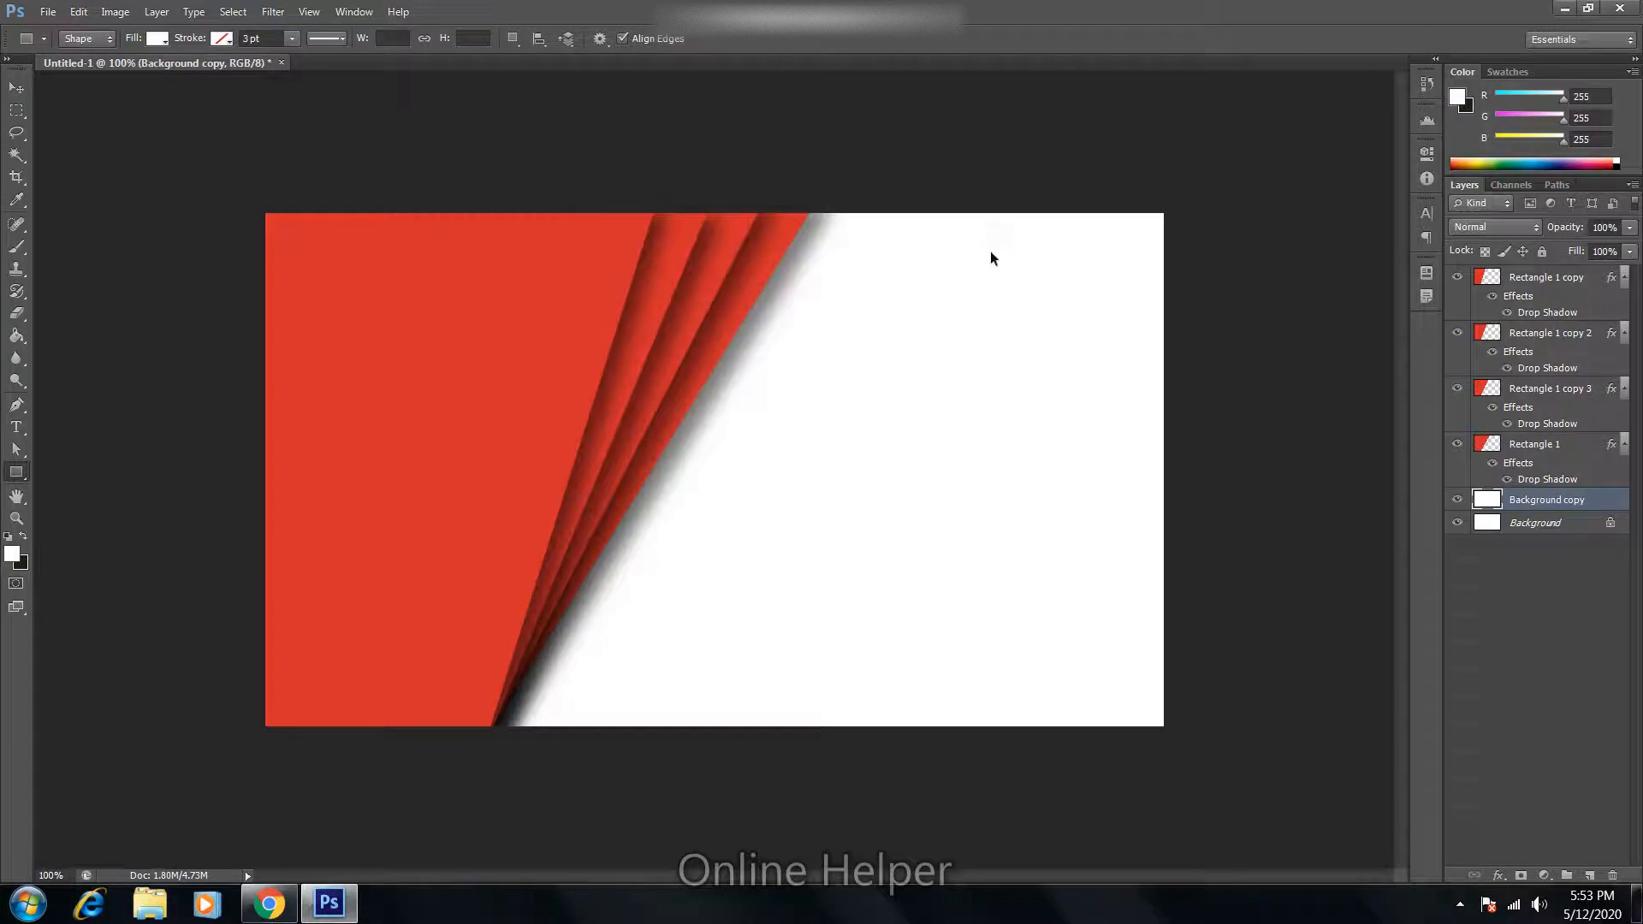
pyautogui.hotkey('ctrl', 'BackSpace')
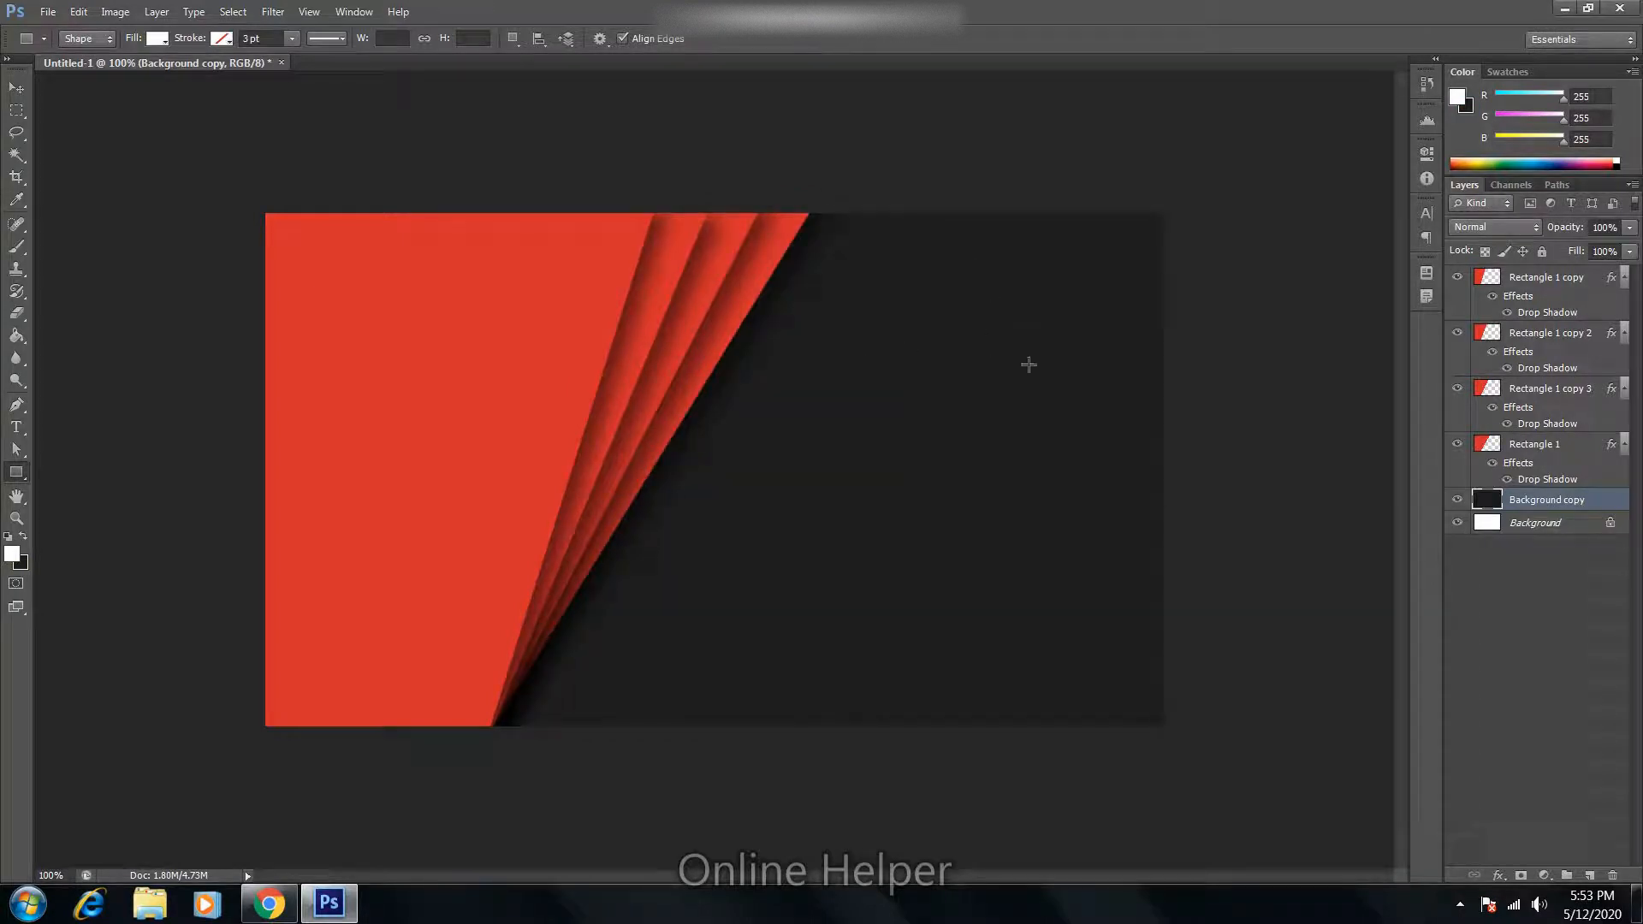
# Step: Add a Bevel & Emboss texture to the dark background copy, reducing its scale and setting the depth to -26%
pyautogui.rightClick(1537, 505)
pyautogui.click(1380, 253)
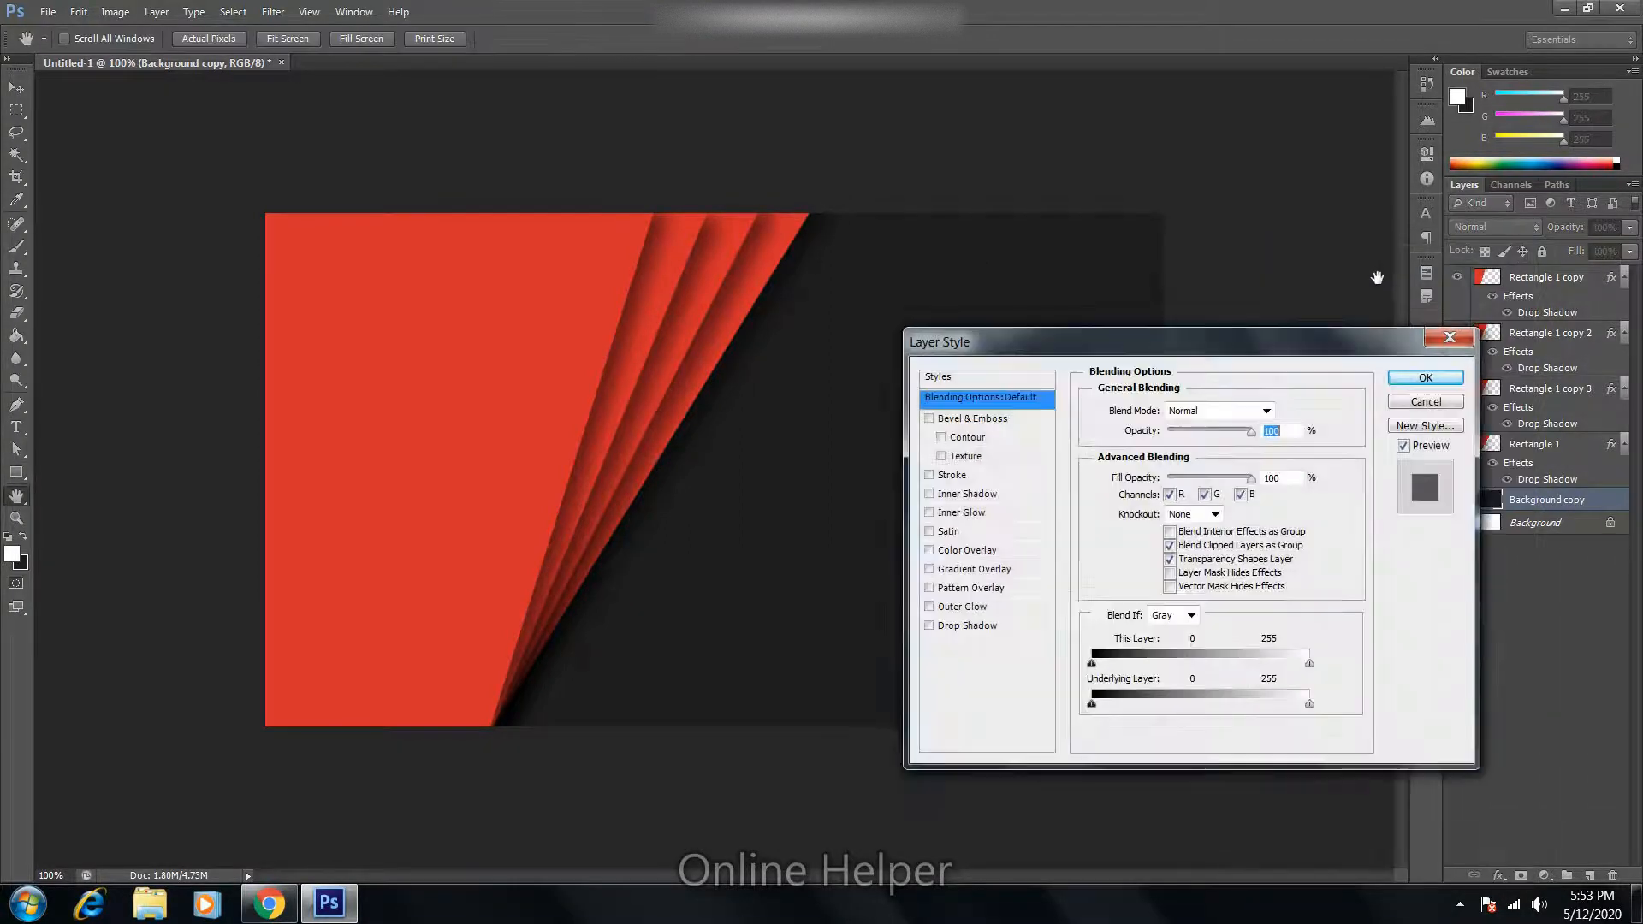
pyautogui.moveTo(1145, 344); pyautogui.dragTo(1366, 241)
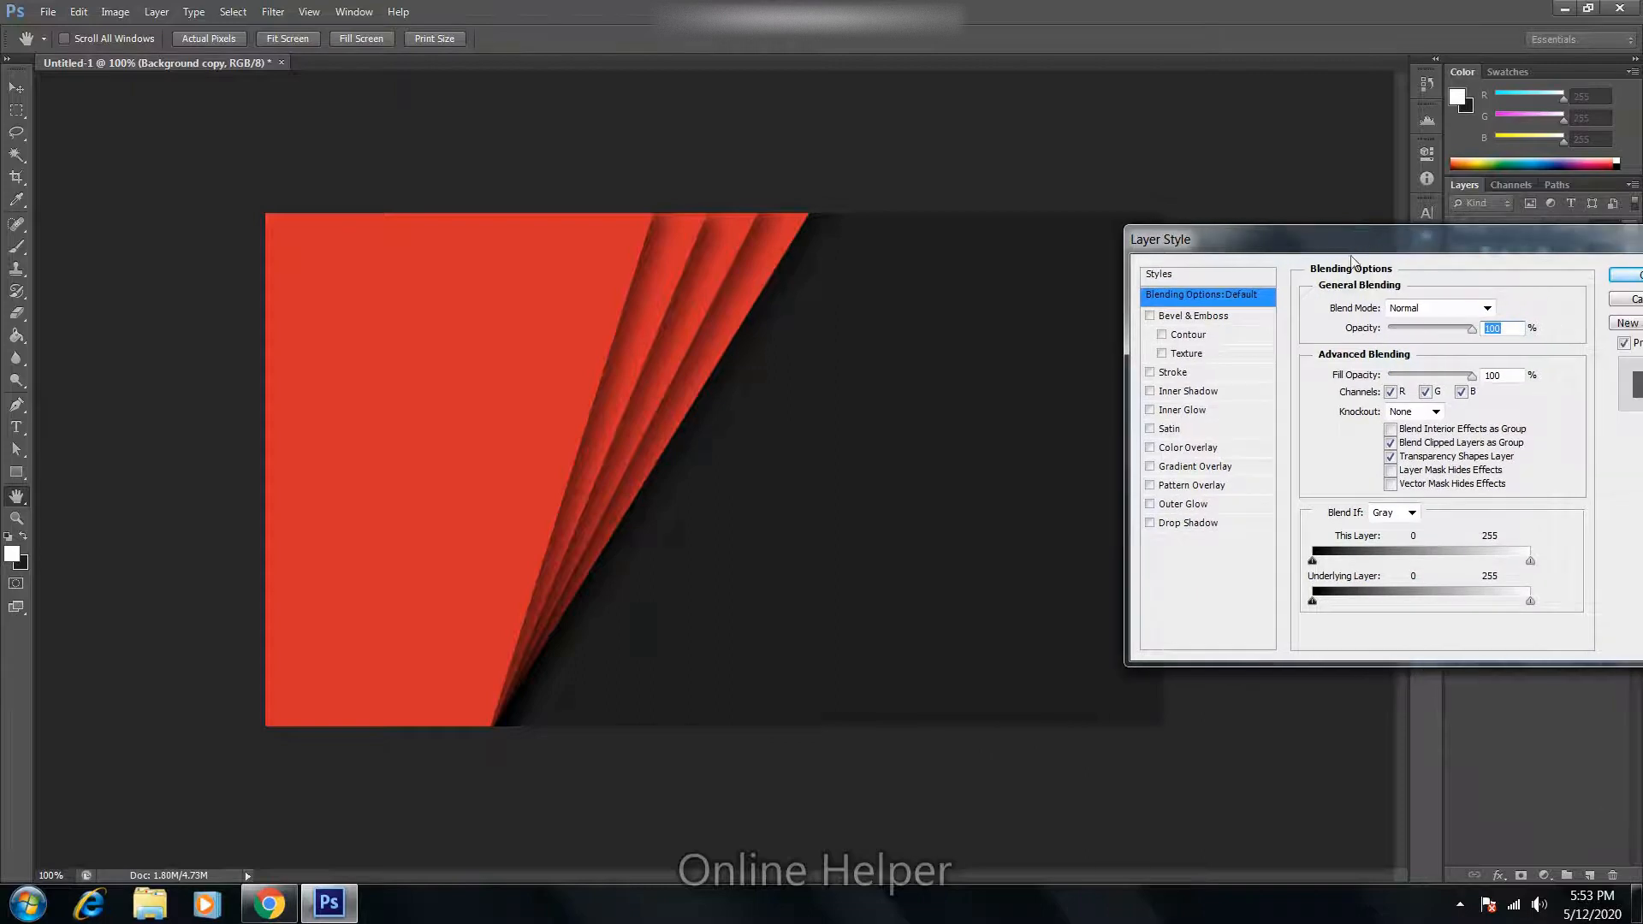
pyautogui.click(1188, 353)
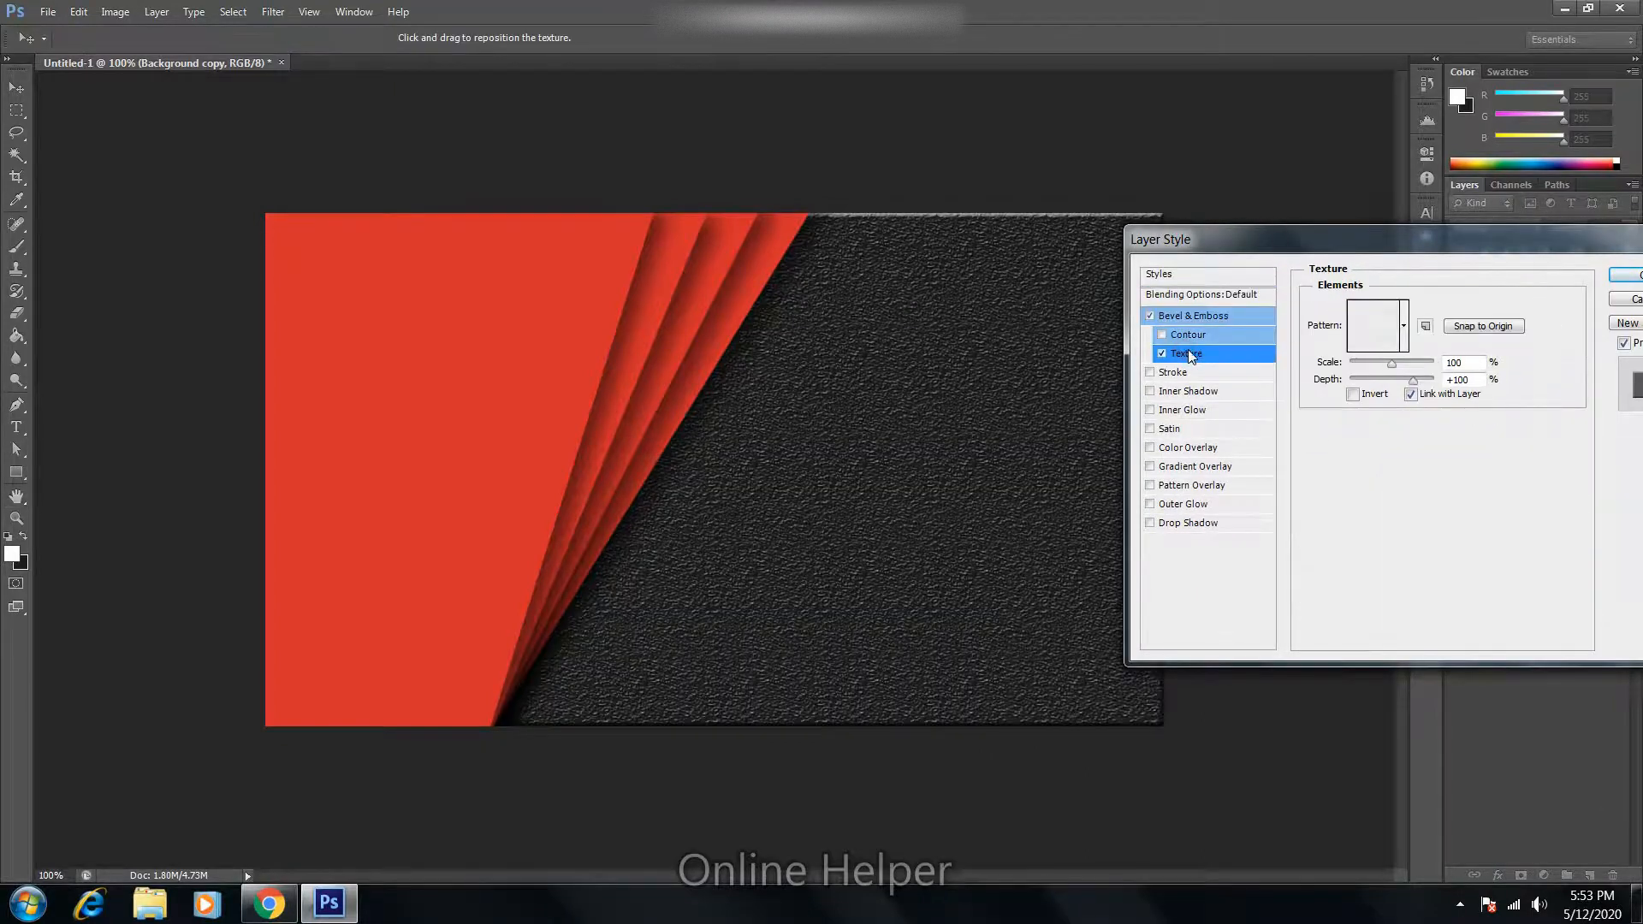
pyautogui.moveTo(1393, 363)
pyautogui.mouseDown()
pyautogui.moveTo(1358, 368)
pyautogui.moveTo(1390, 383)
pyautogui.moveTo(1384, 362)
pyautogui.mouseUp()
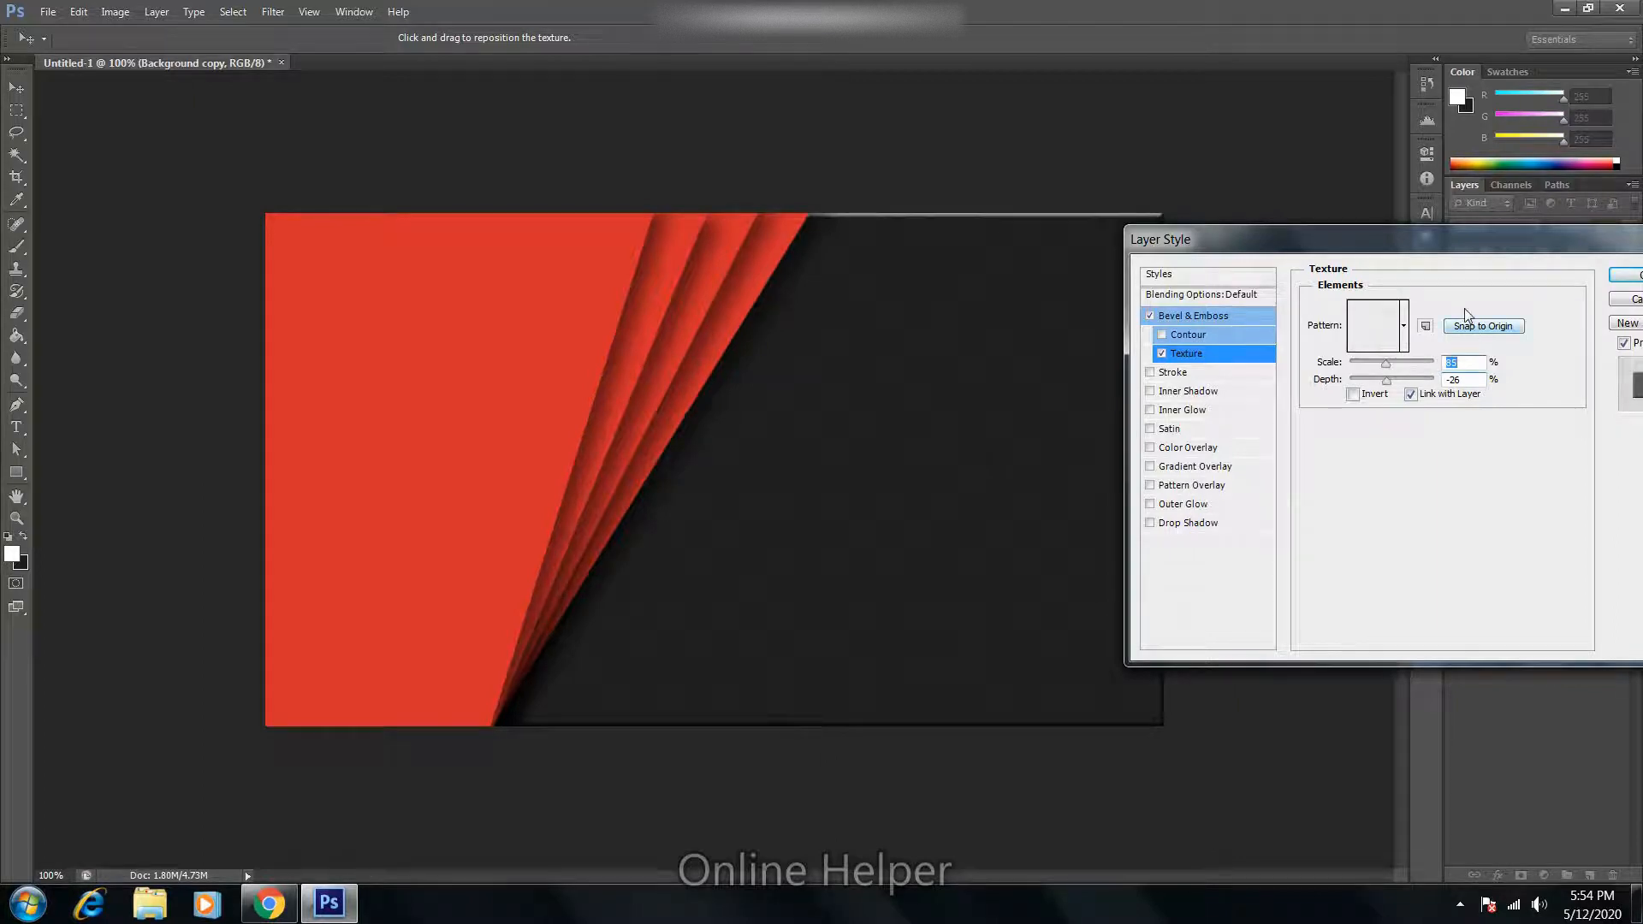
# Step: Try the available texture patterns and choose the fourth one, a fine leather-like grain, for the dark background copy
pyautogui.click(1404, 324)
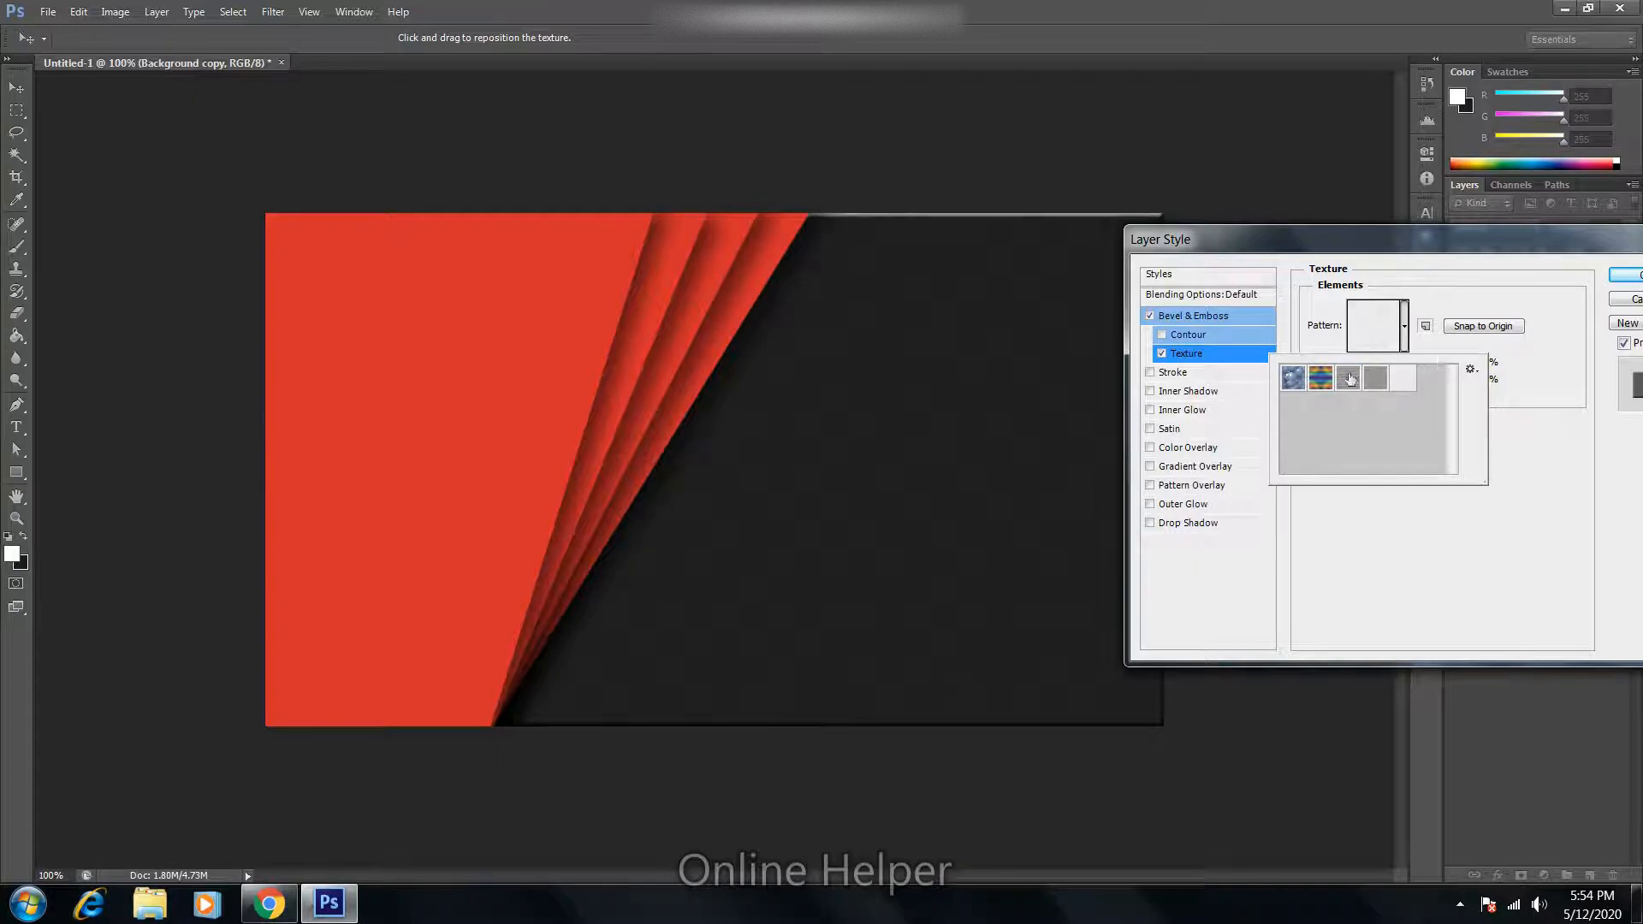
pyautogui.click(1376, 379)
pyautogui.click(1321, 378)
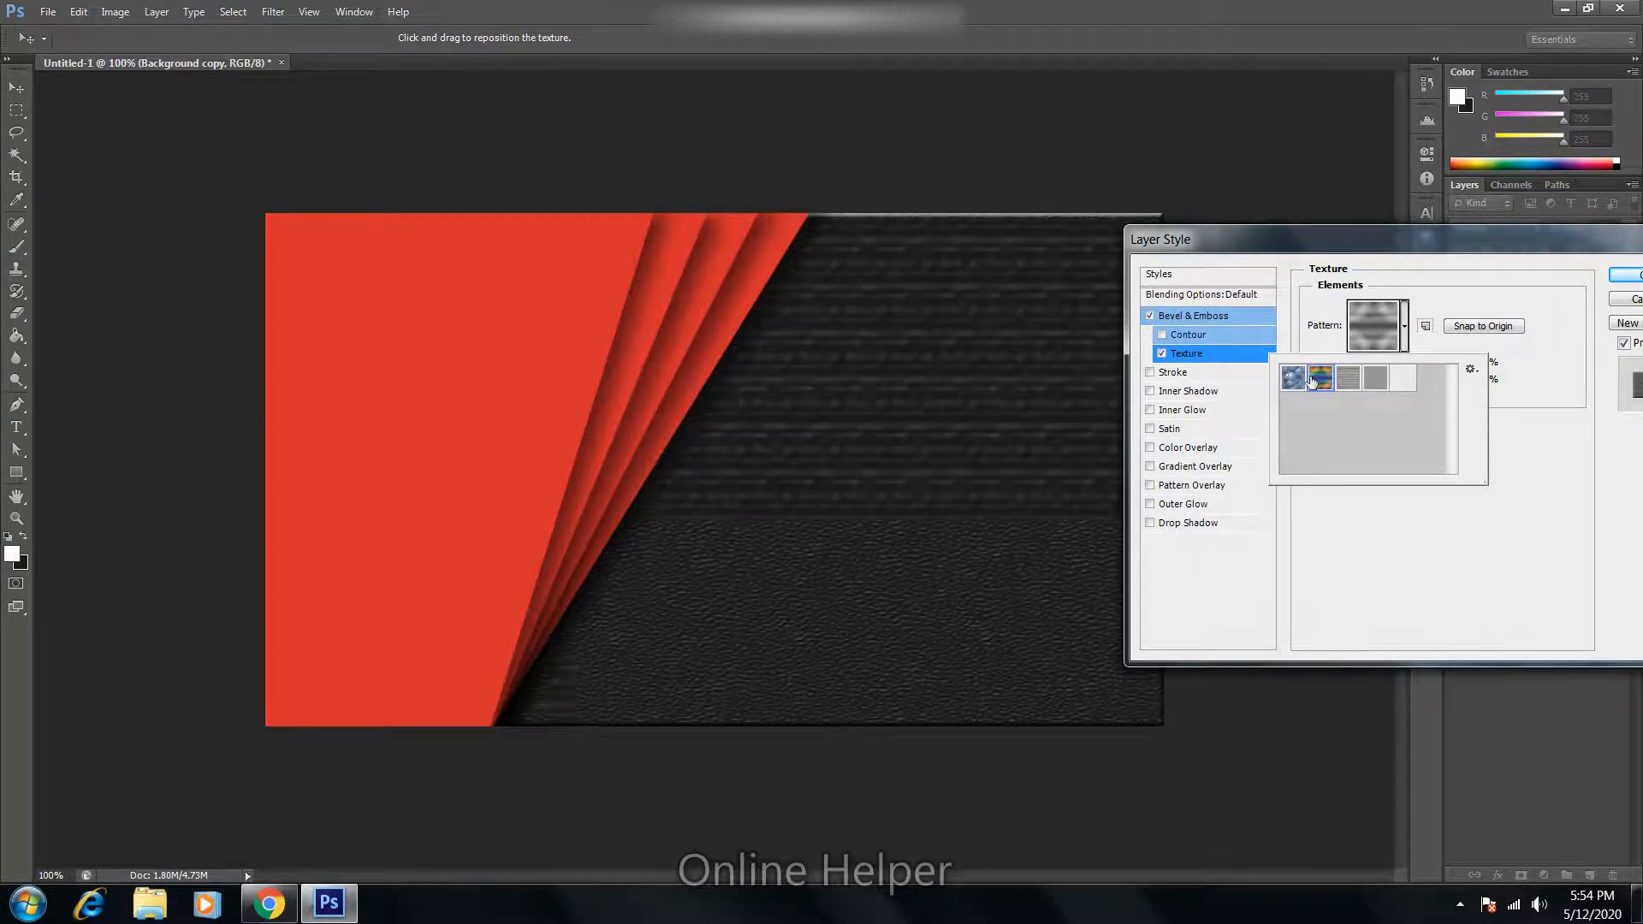
pyautogui.click(1293, 378)
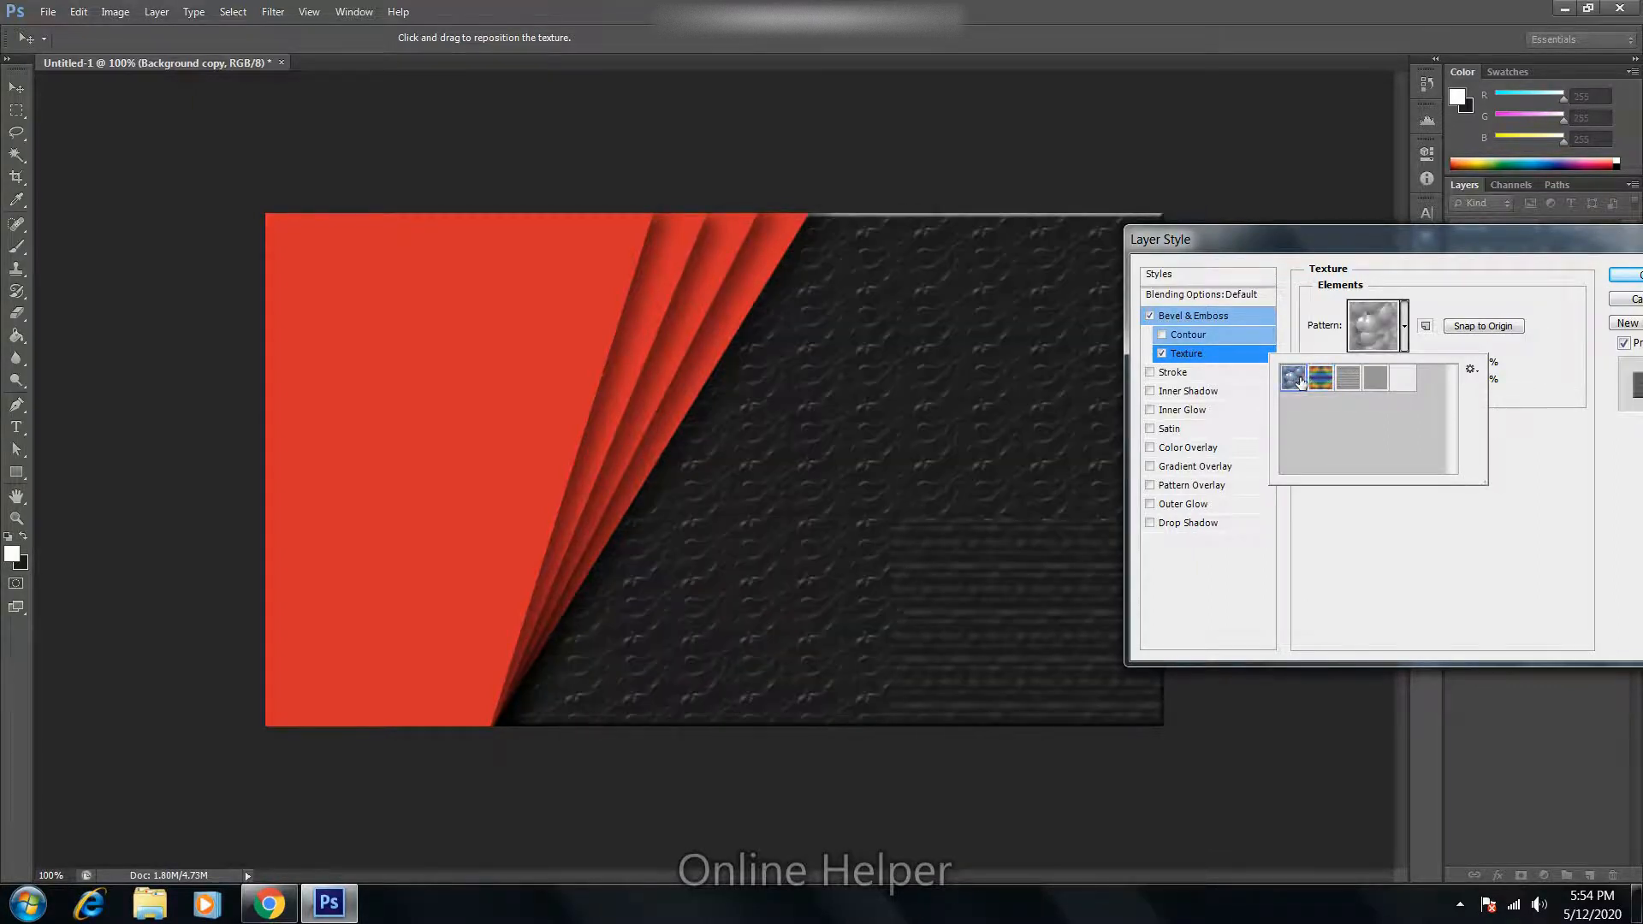
pyautogui.click(1376, 382)
pyautogui.click(1347, 380)
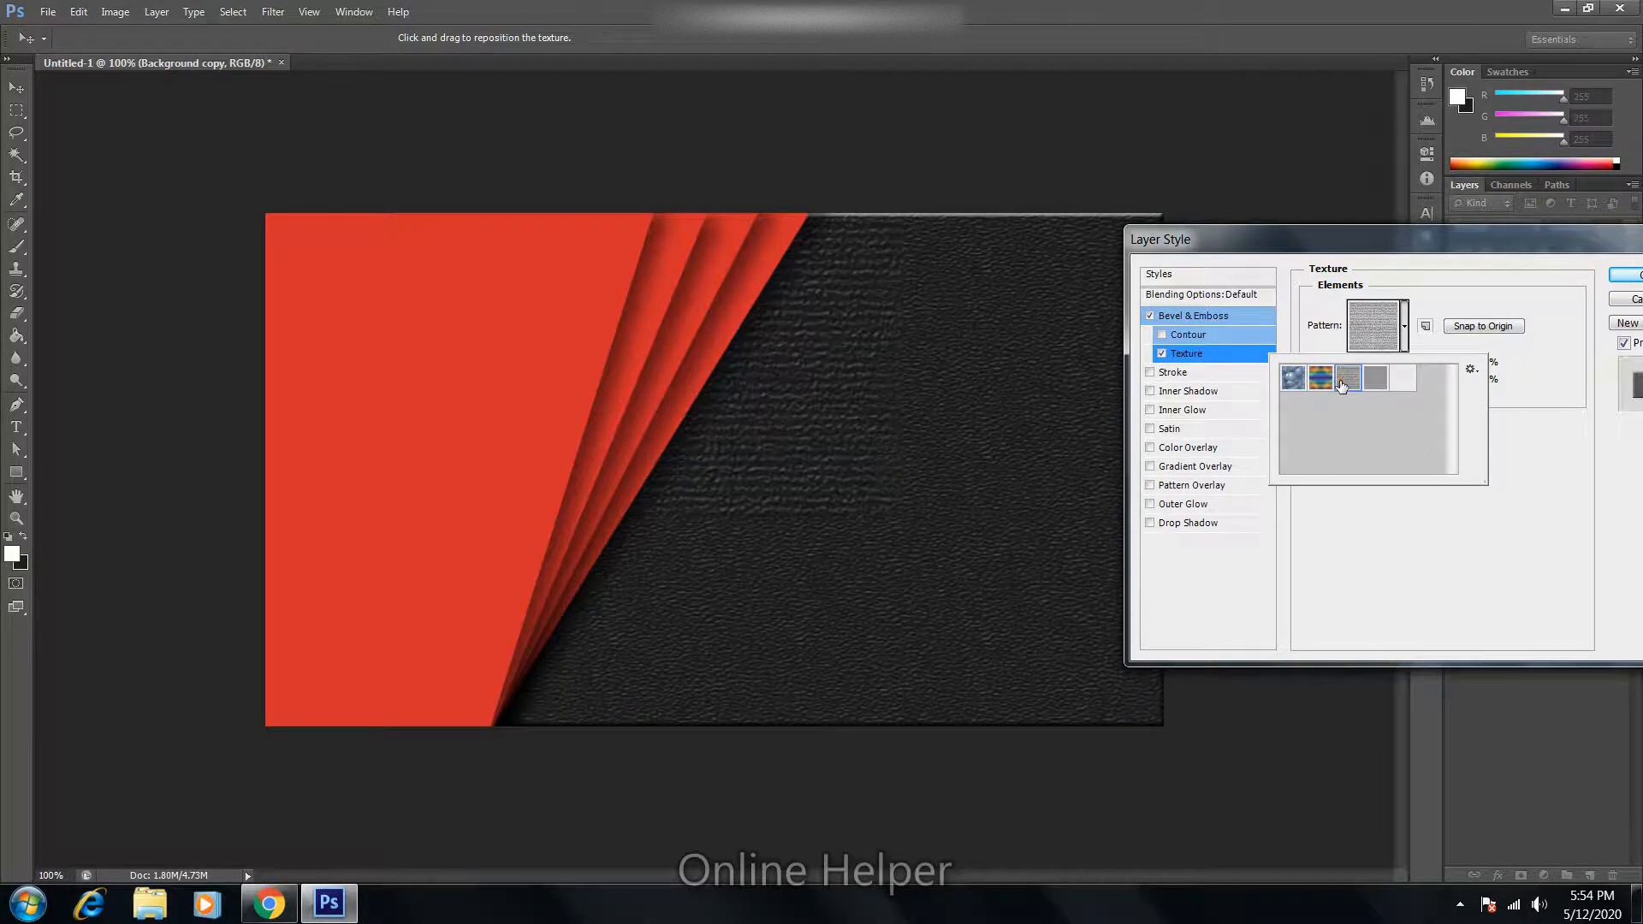
pyautogui.click(1376, 378)
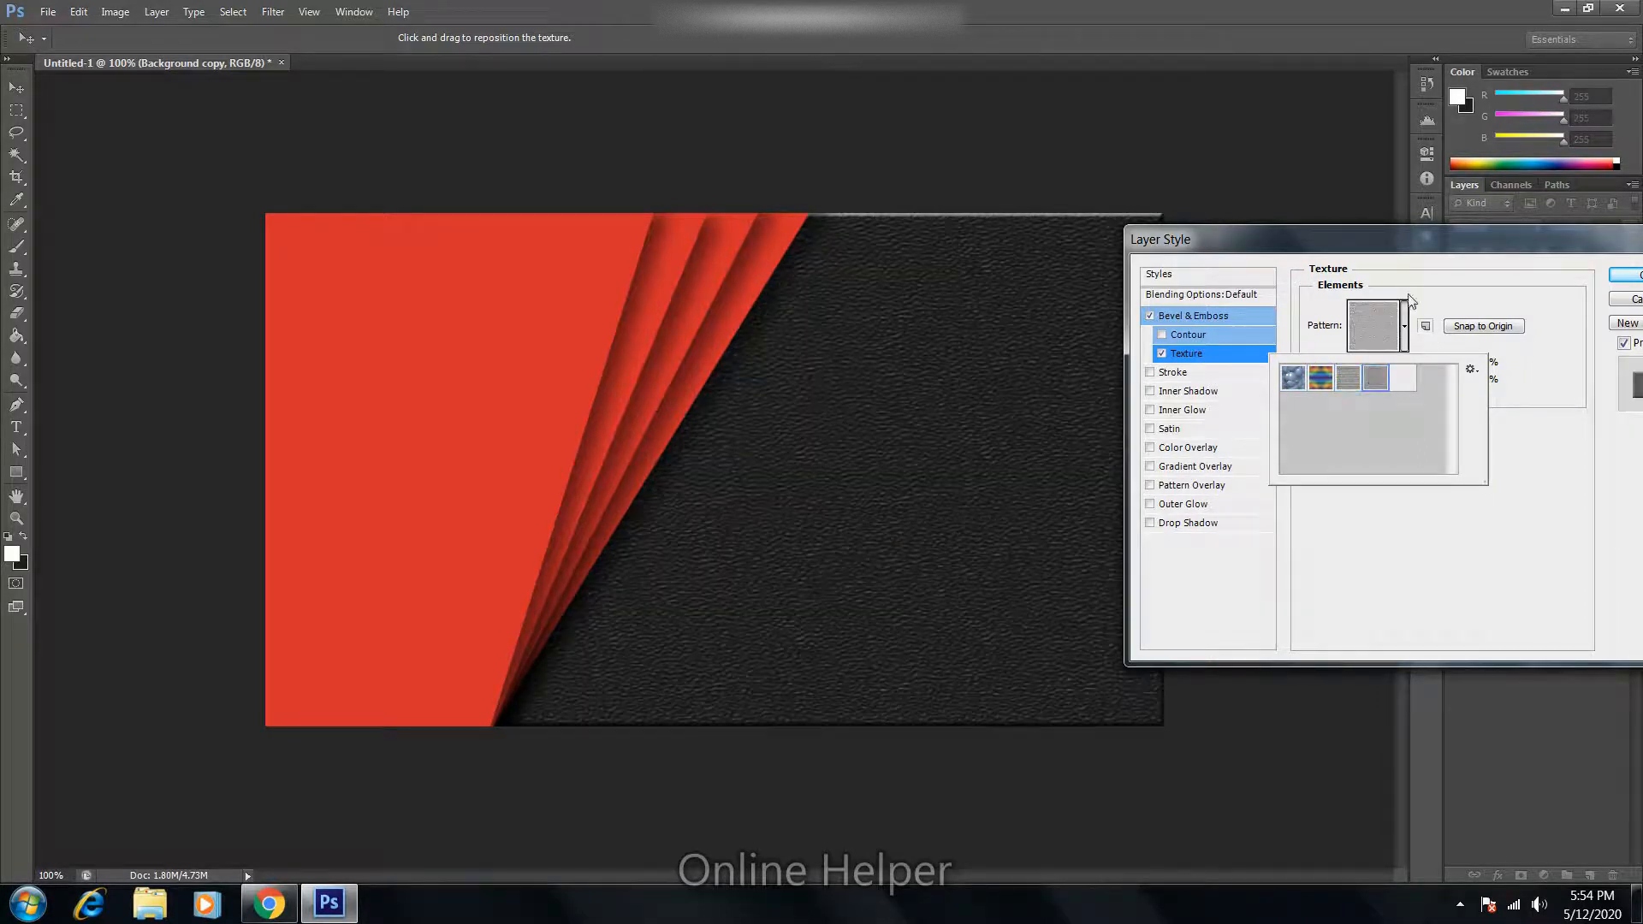
pyautogui.click(1366, 327)
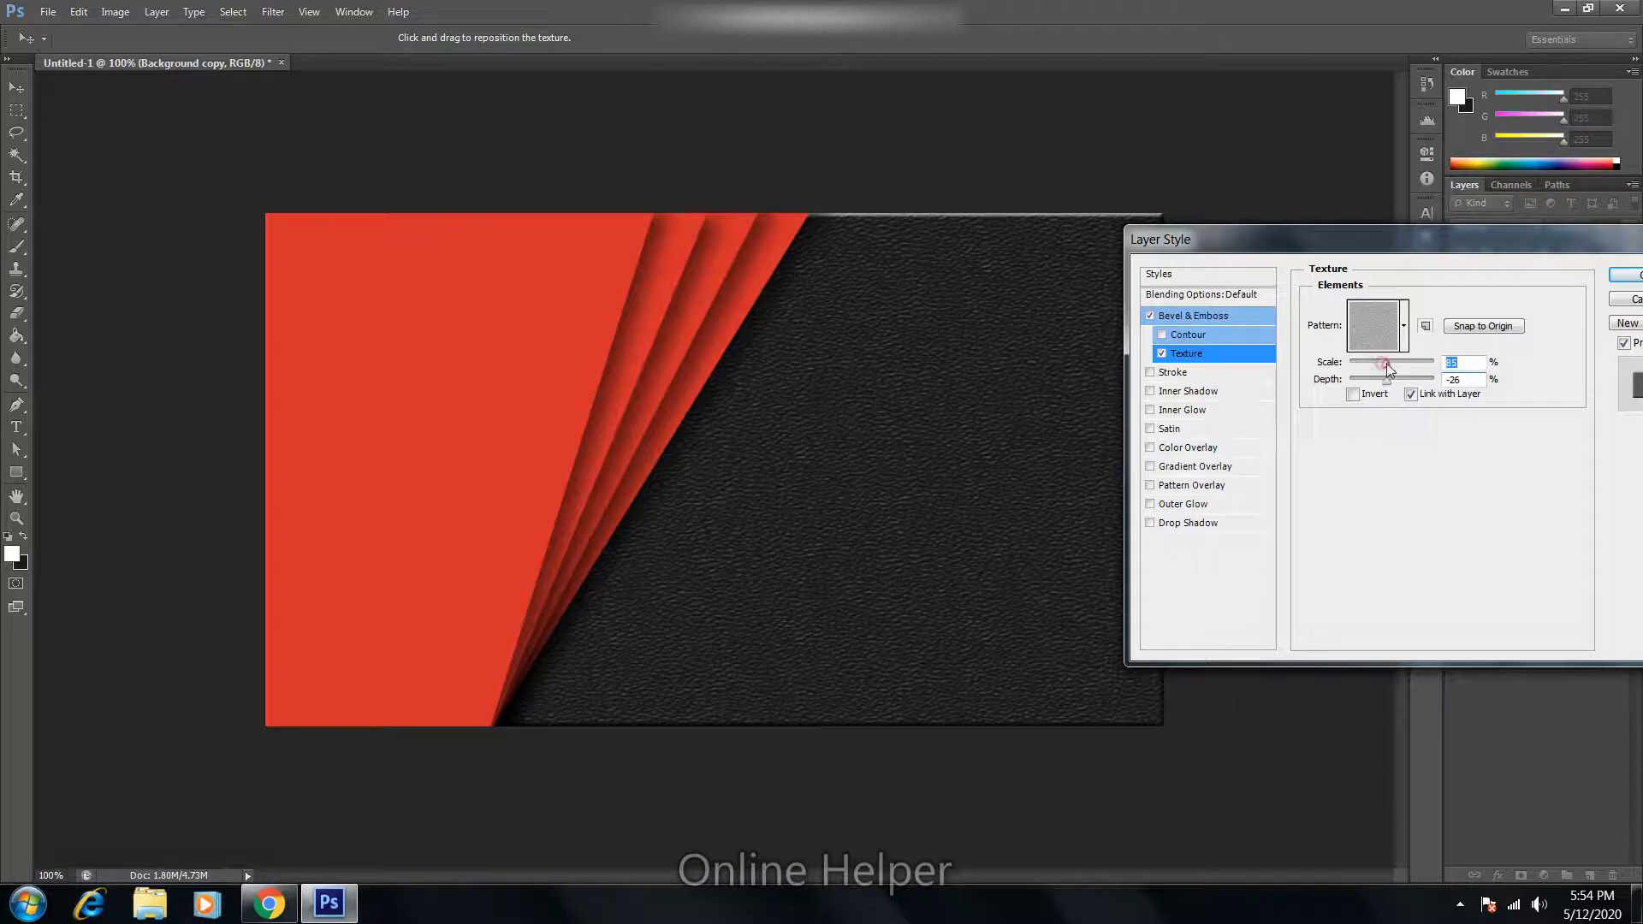
# Step: Set the leather texture's scale to 49%, apply the layer style and check the grain up close
pyautogui.moveTo(1389, 364)
pyautogui.mouseDown()
pyautogui.moveTo(1370, 362)
pyautogui.moveTo(1393, 387)
pyautogui.mouseUp()
pyautogui.moveTo(1489, 244); pyautogui.dragTo(1307, 261)
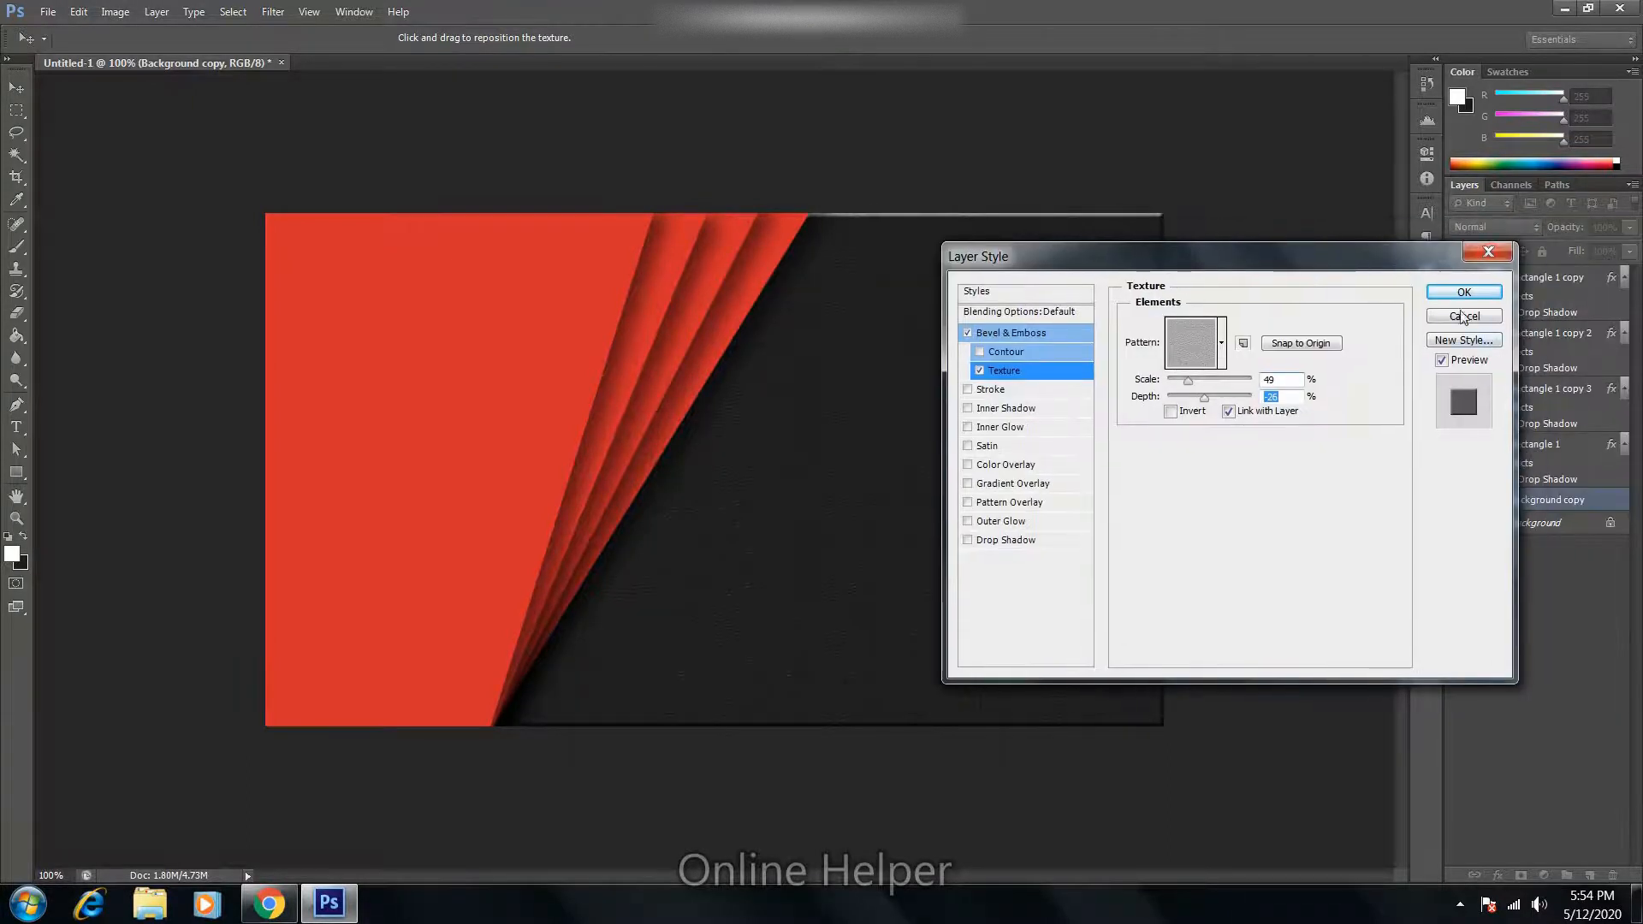
pyautogui.click(1464, 292)
pyautogui.hotkey('ctrl', '+')
pyautogui.hotkey('ctrl', '+')
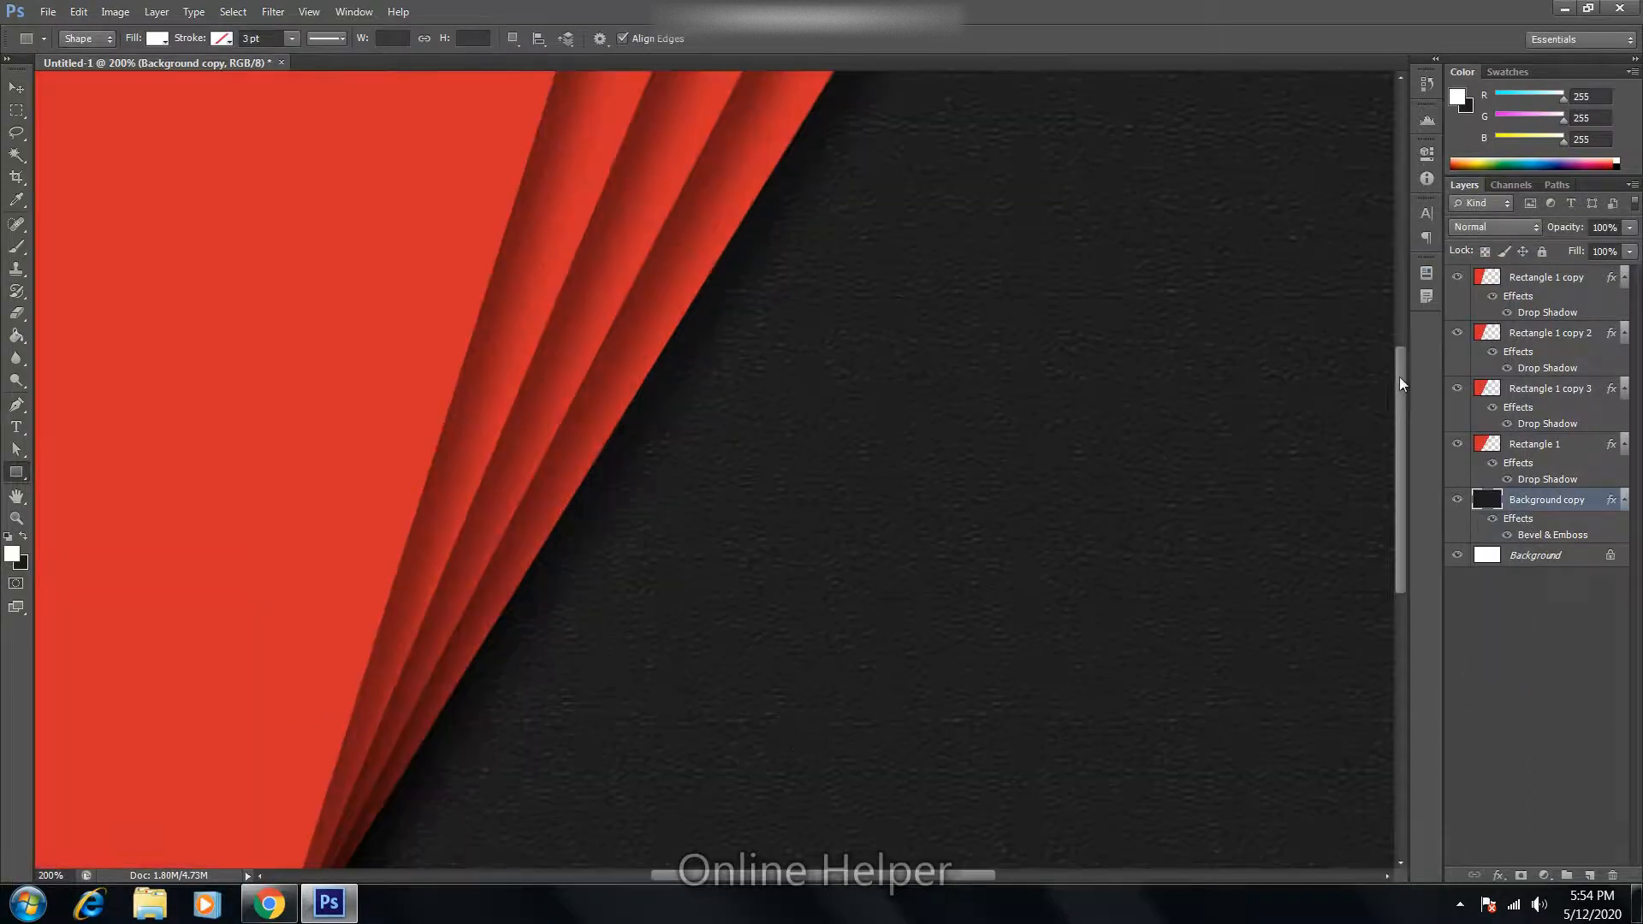
pyautogui.hotkey('ctrl', '-')
pyautogui.hotkey('ctrl', '-')
pyautogui.hotkey('ctrl', '-')
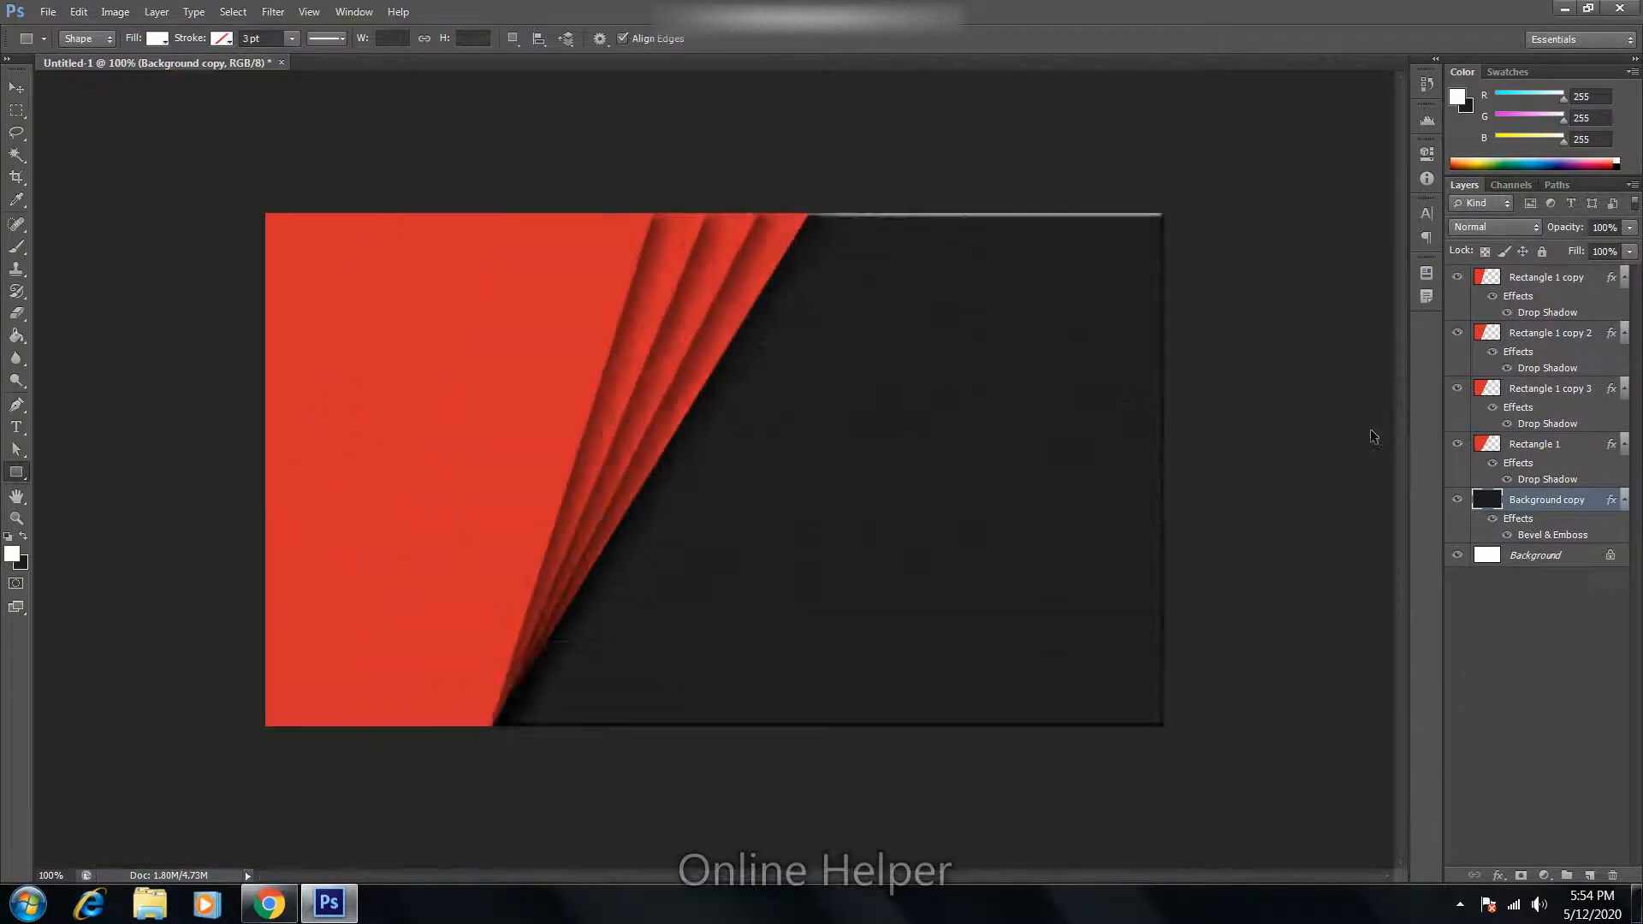
# Step: Stretch the dark background copy upward to about 102.83% height so its light upper bevel edge falls outside the card
pyautogui.press('v')
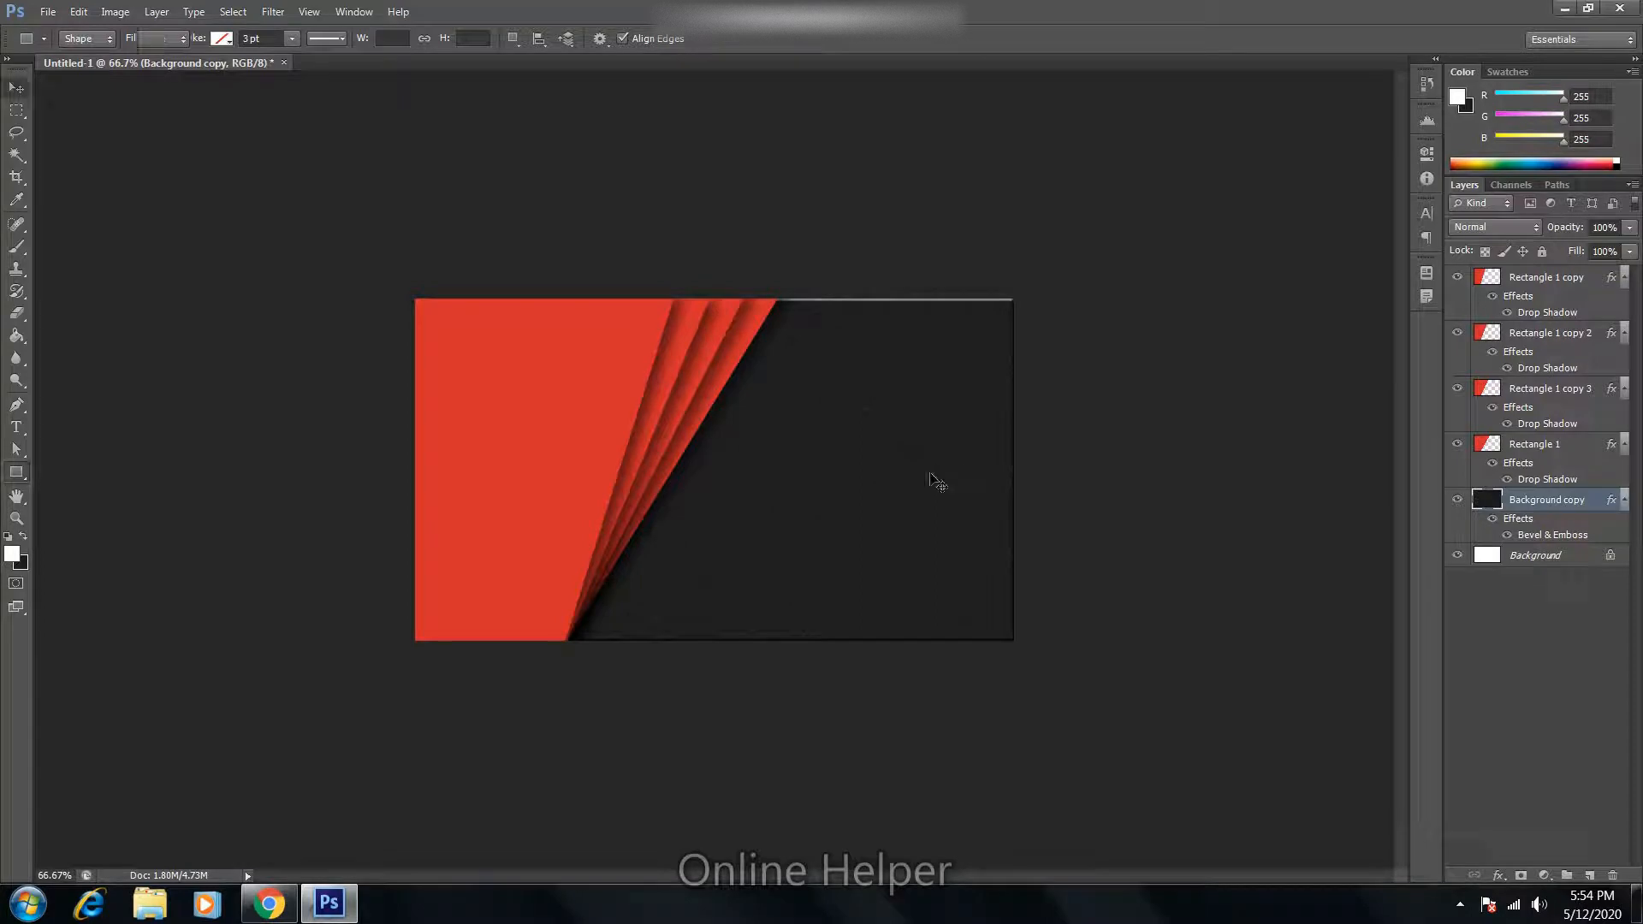
pyautogui.moveTo(936, 476); pyautogui.dragTo(934, 481)
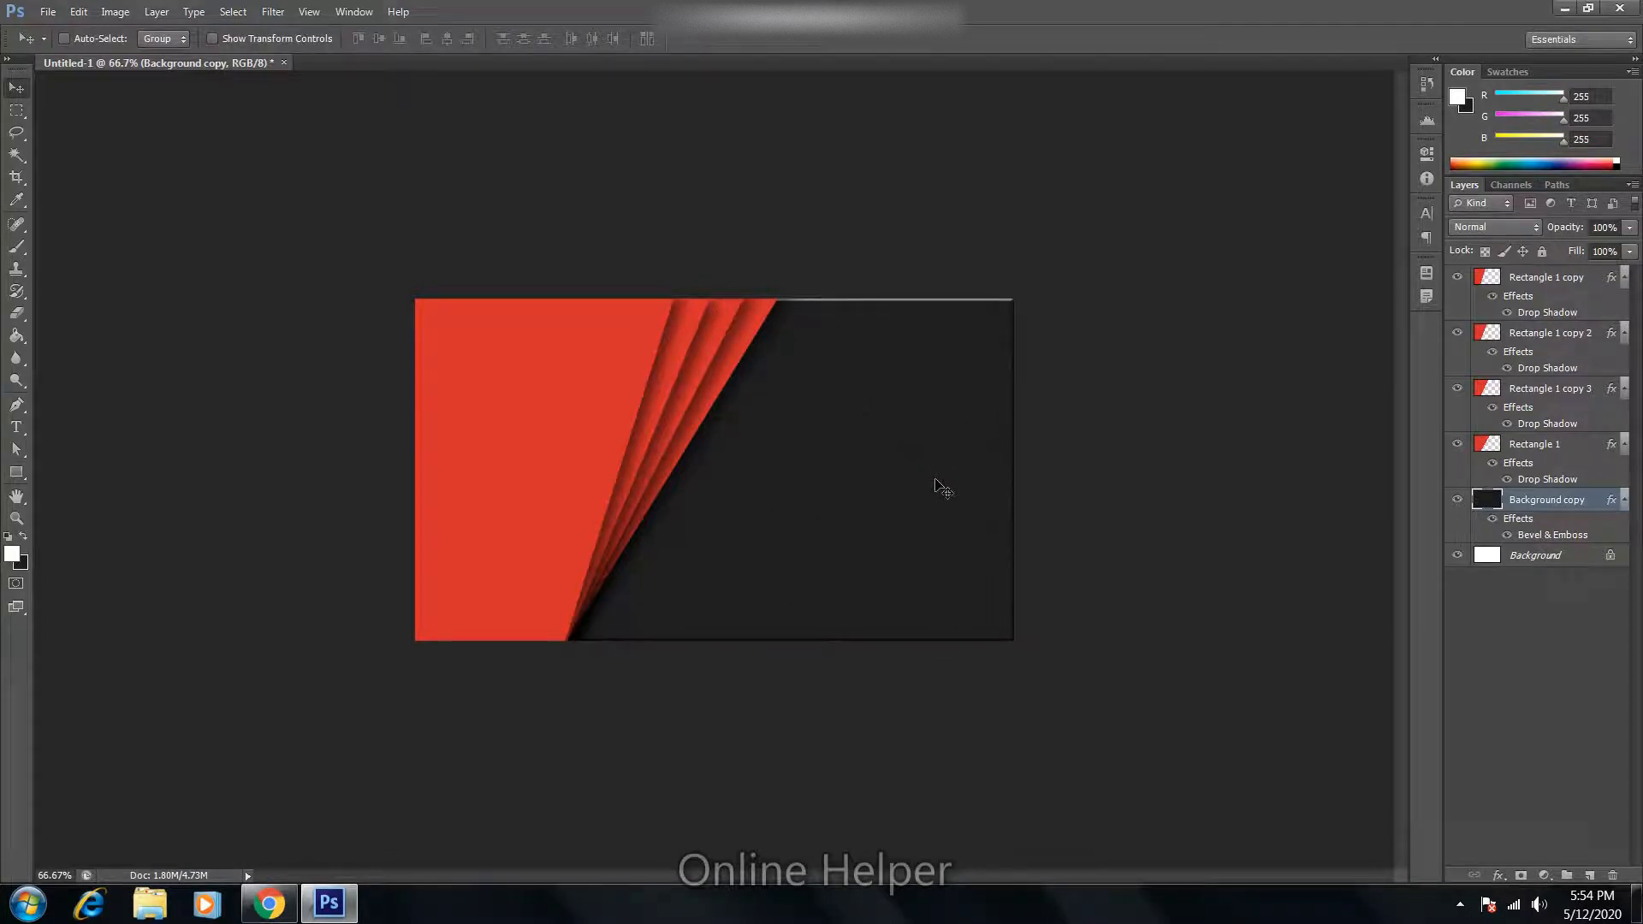
pyautogui.hotkey('ctrl', 't')
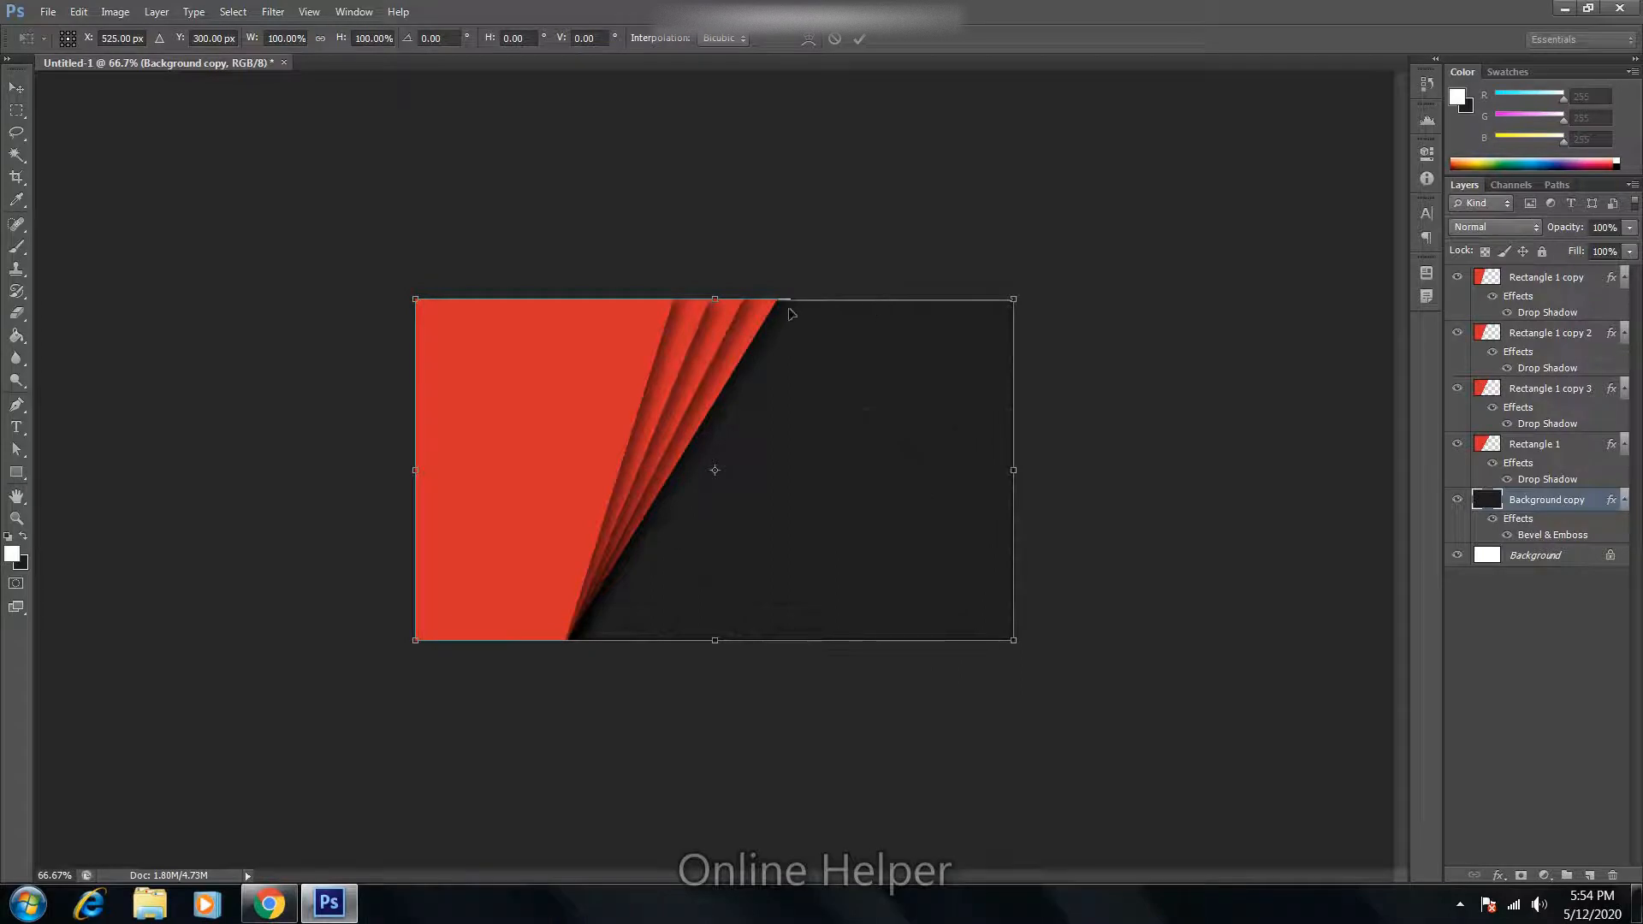
pyautogui.moveTo(720, 297); pyautogui.dragTo(720, 287)
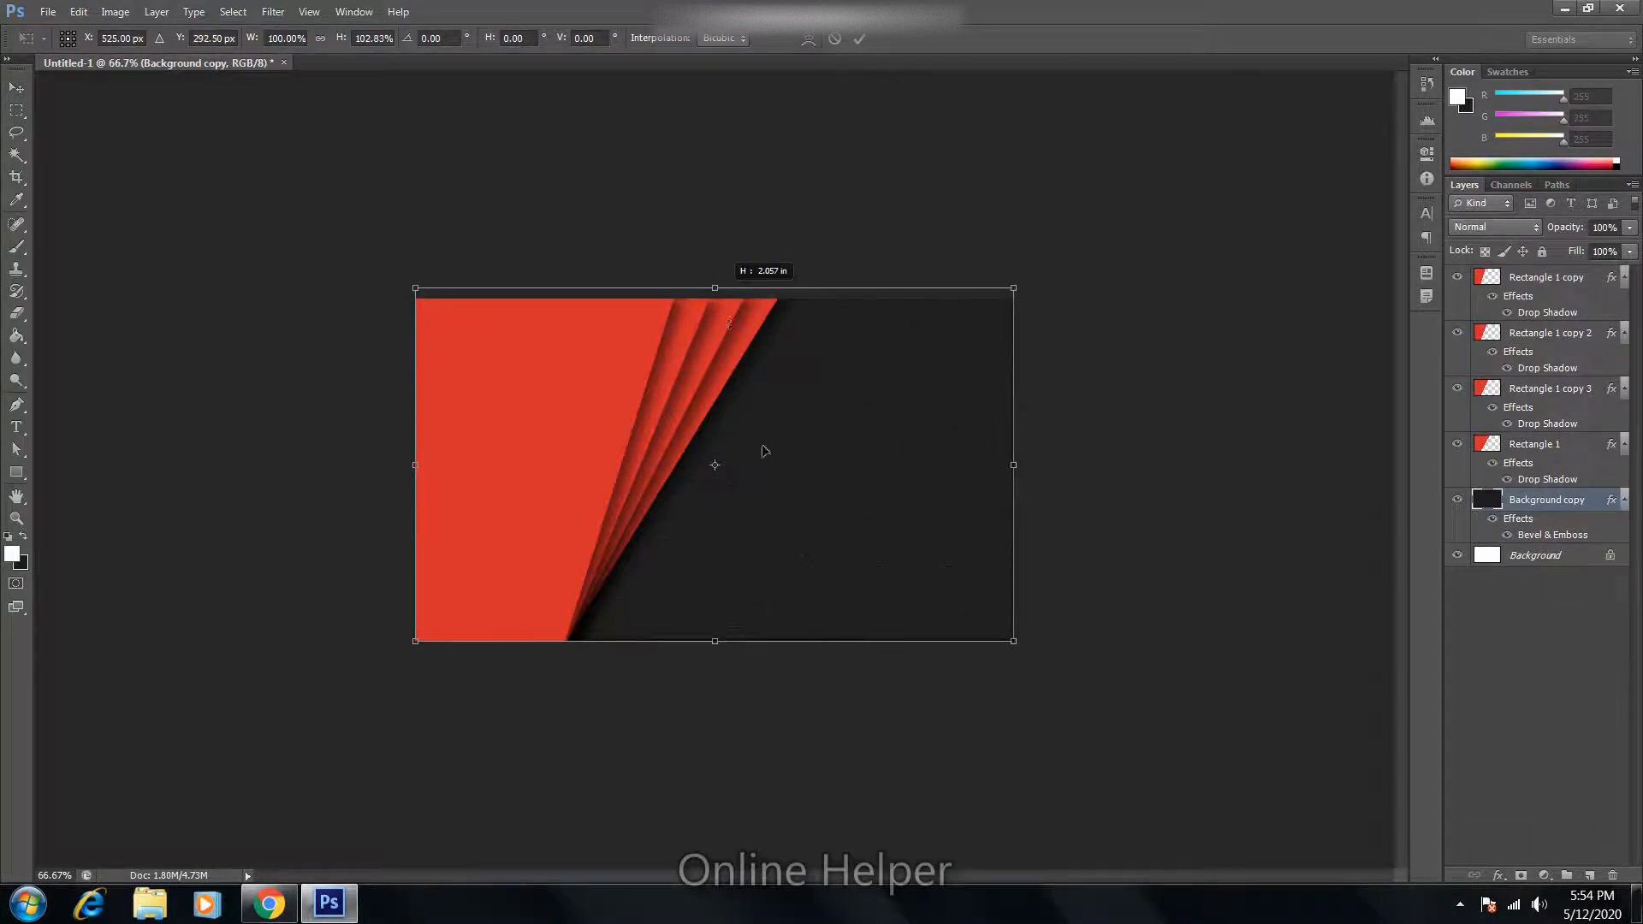
pyautogui.press('Return')
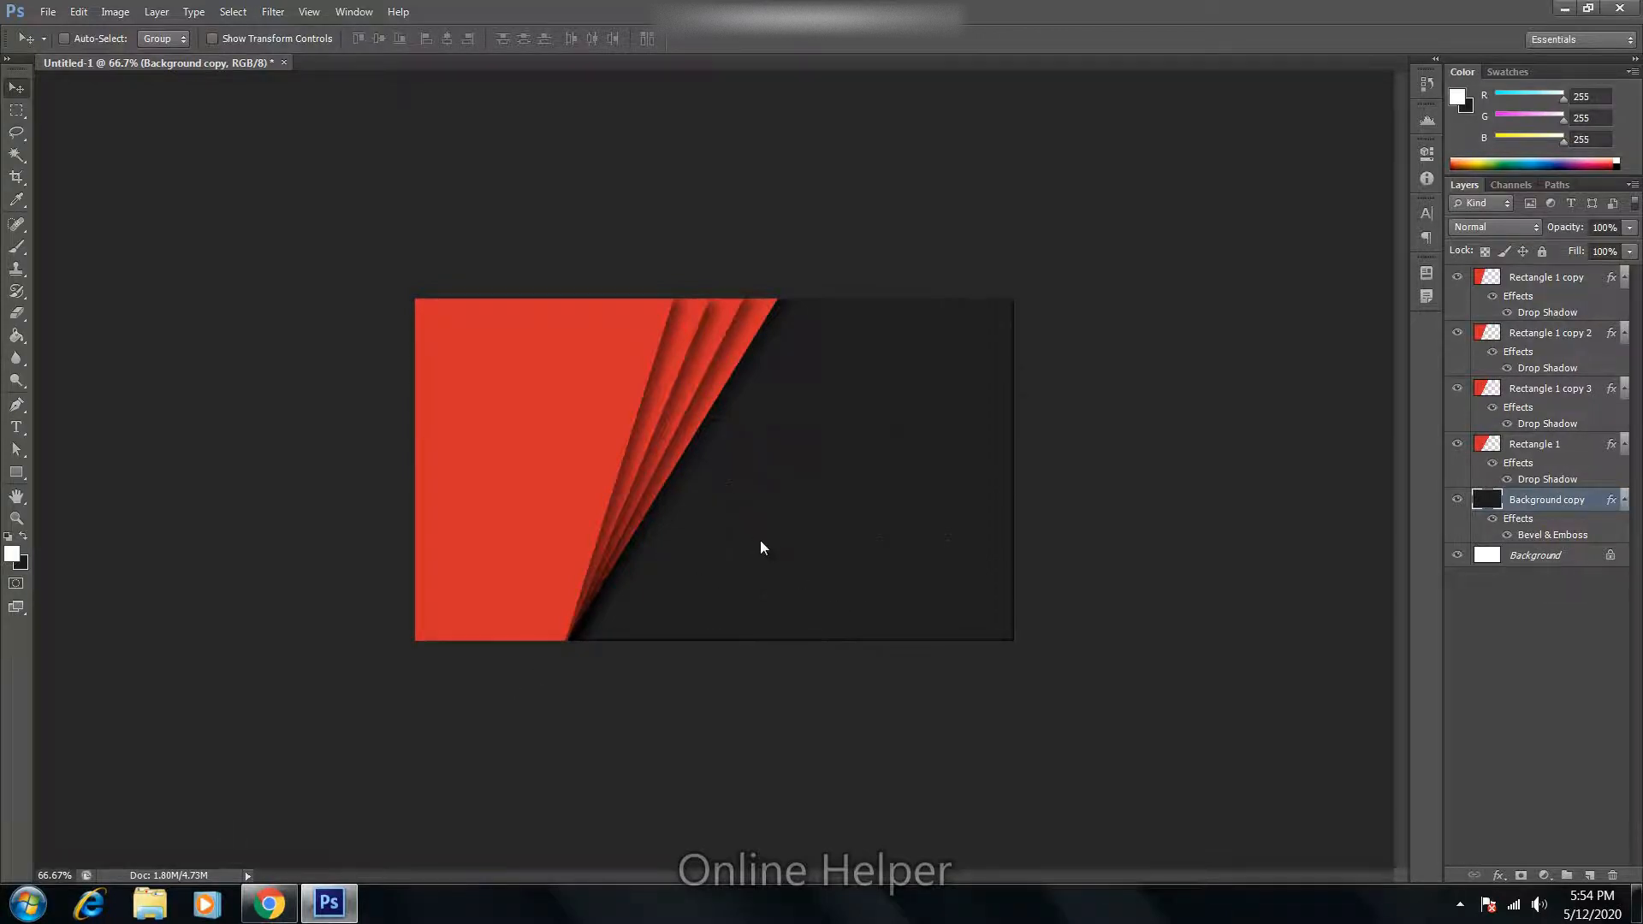
# Step: Open qr-code (1).png from the image folder on drive D and move the QR code into the business card document
pyautogui.hotkey('ctrl', 'o')
pyautogui.click(557, 419)
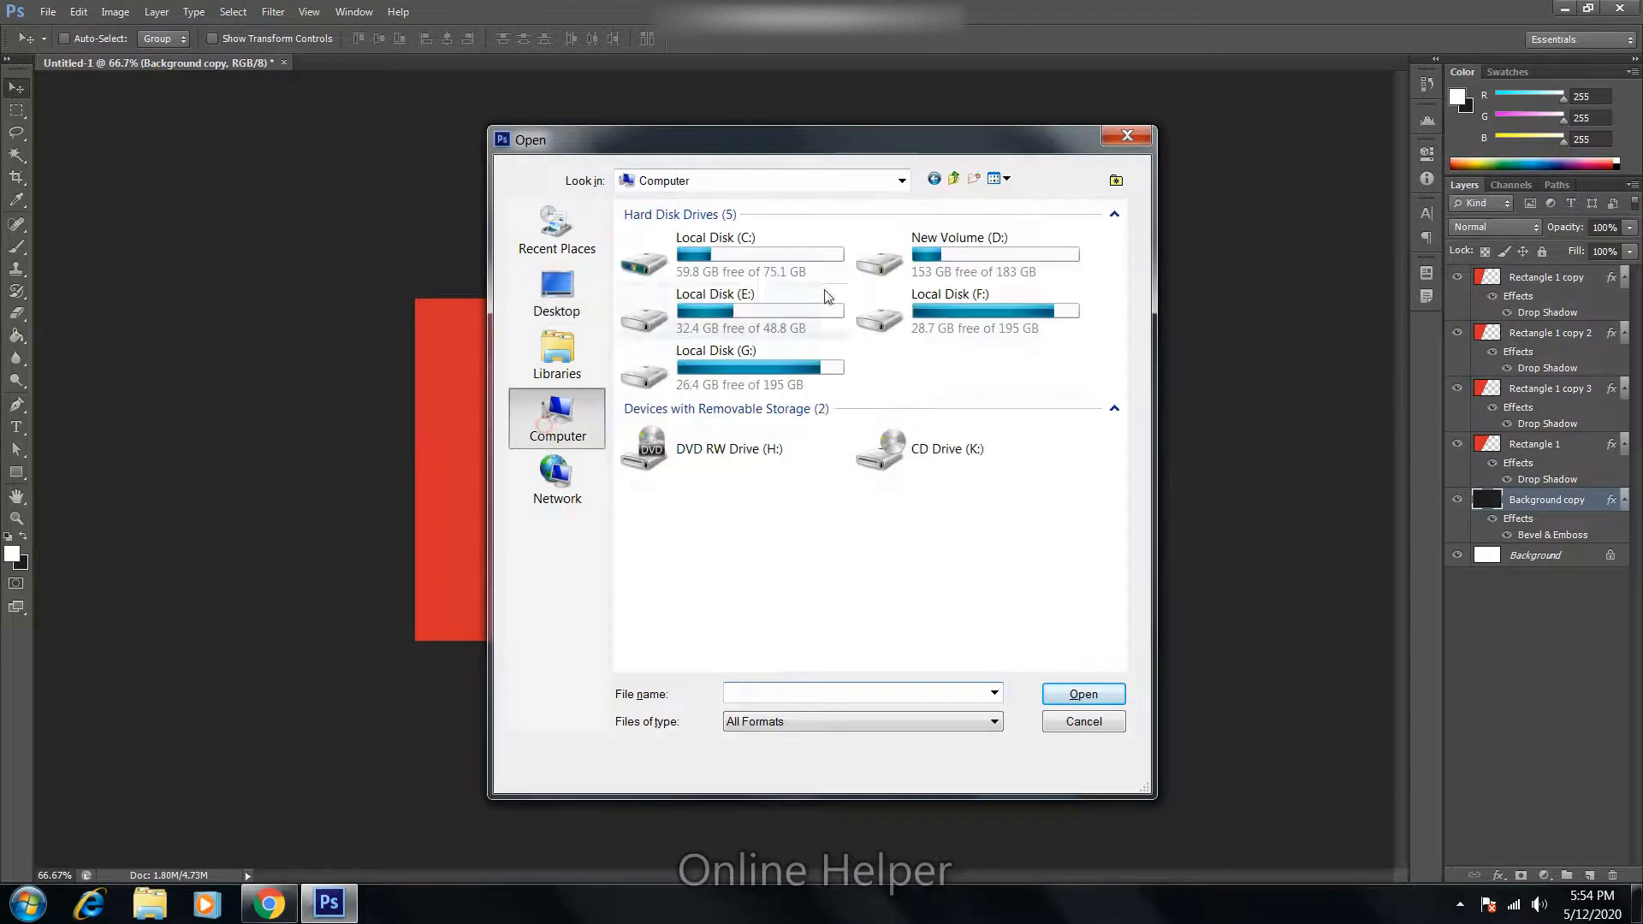
pyautogui.doubleClick(881, 248)
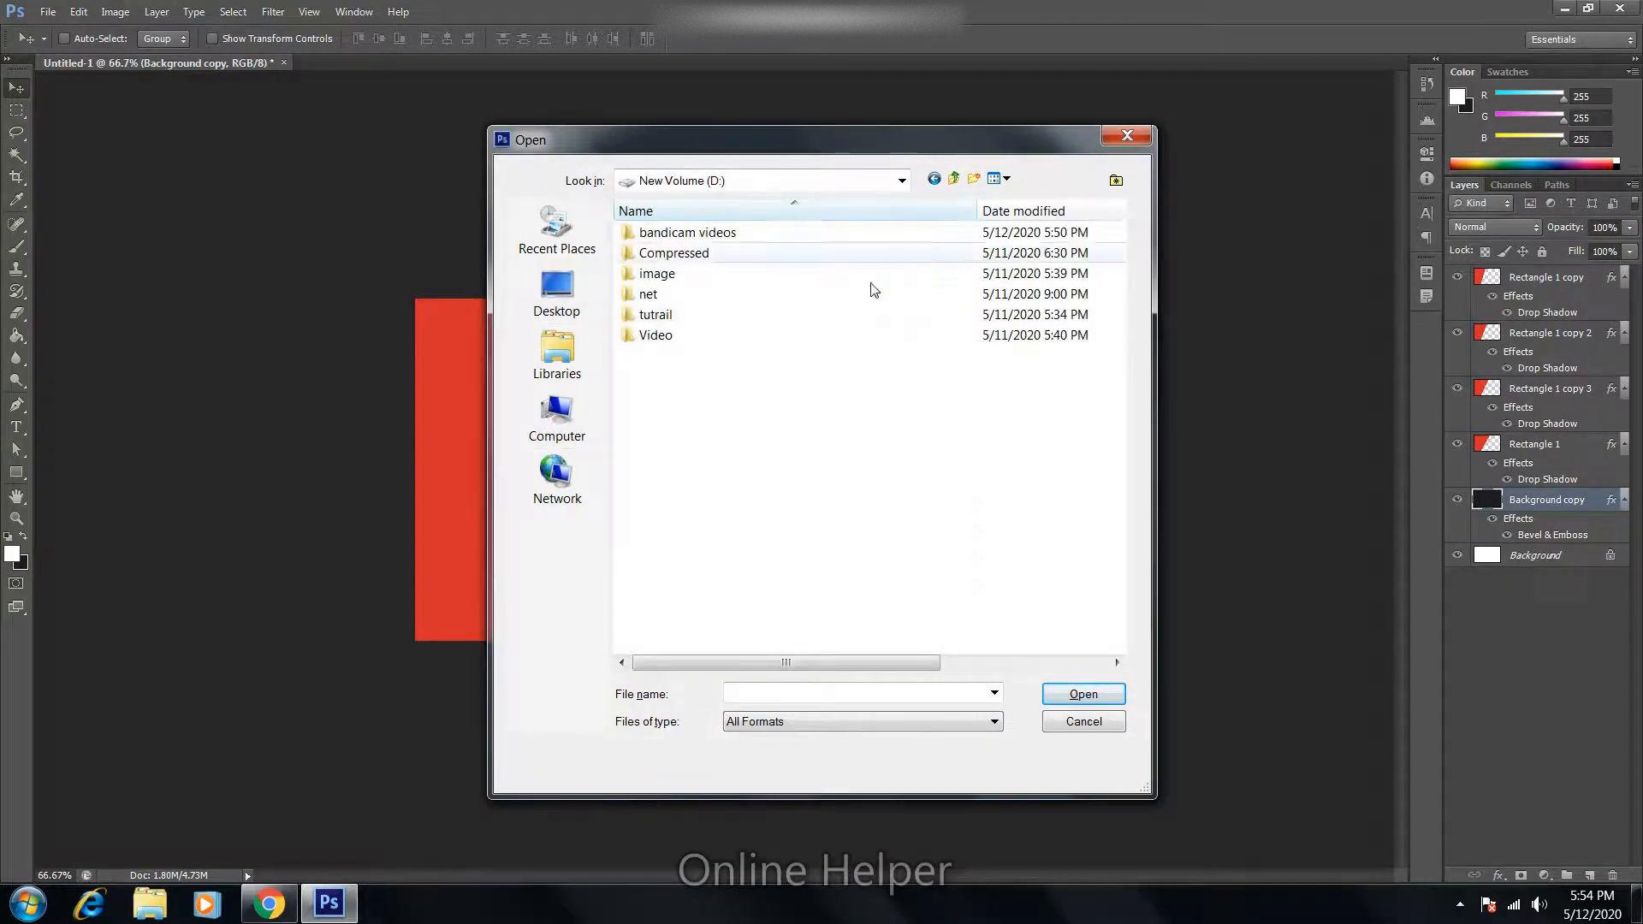
pyautogui.doubleClick(685, 275)
pyautogui.doubleClick(902, 563)
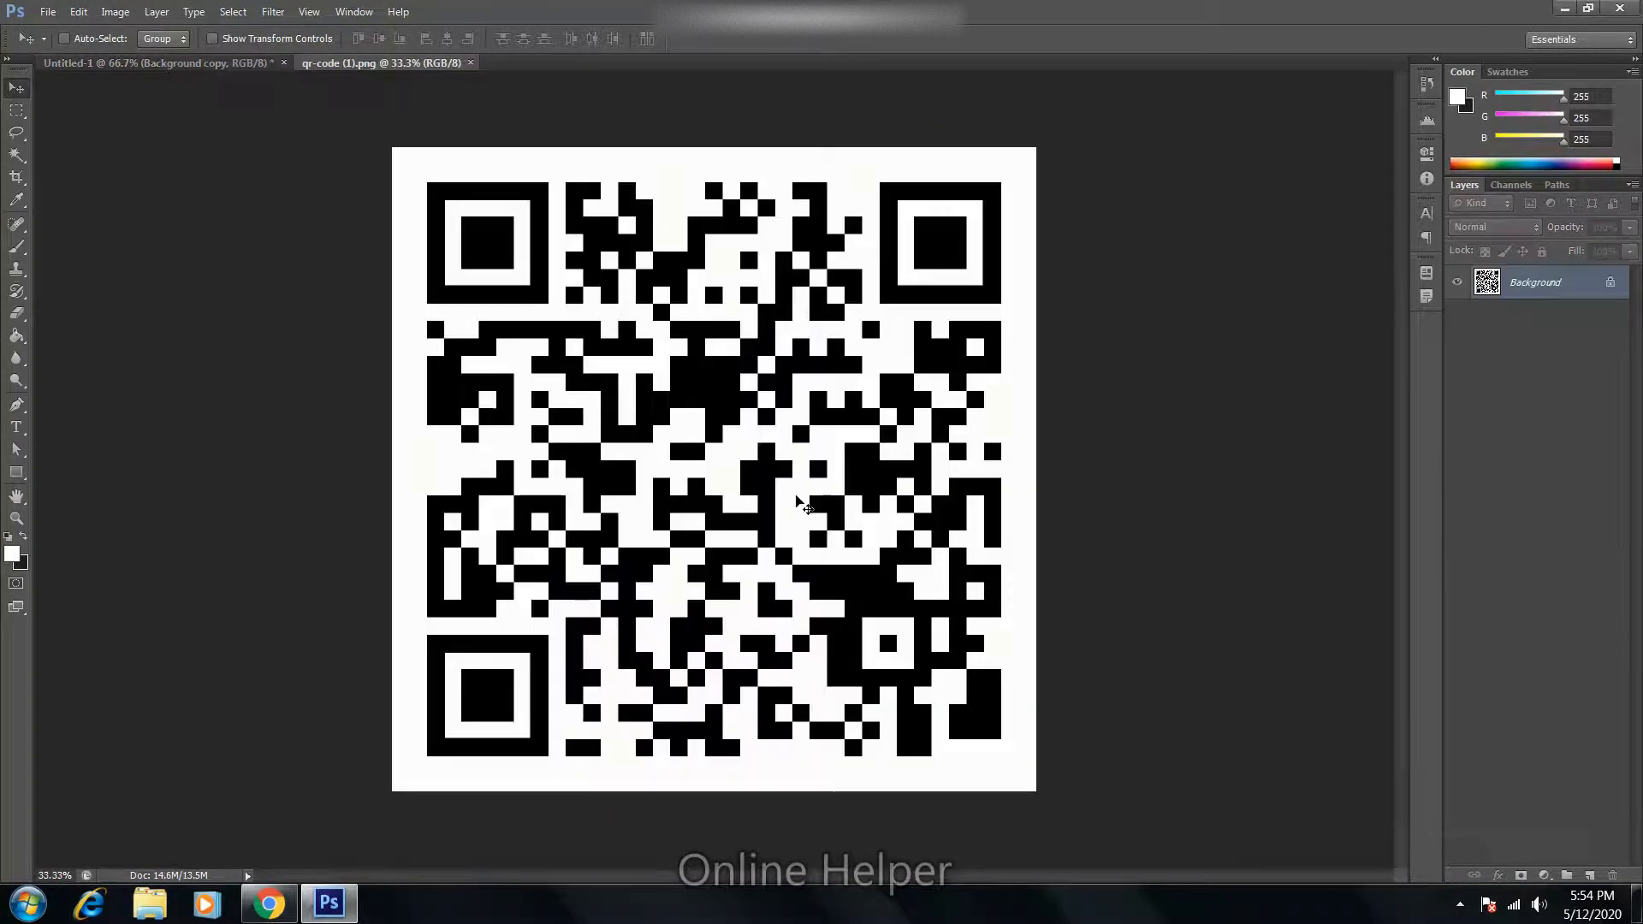
pyautogui.moveTo(794, 497); pyautogui.dragTo(933, 339)
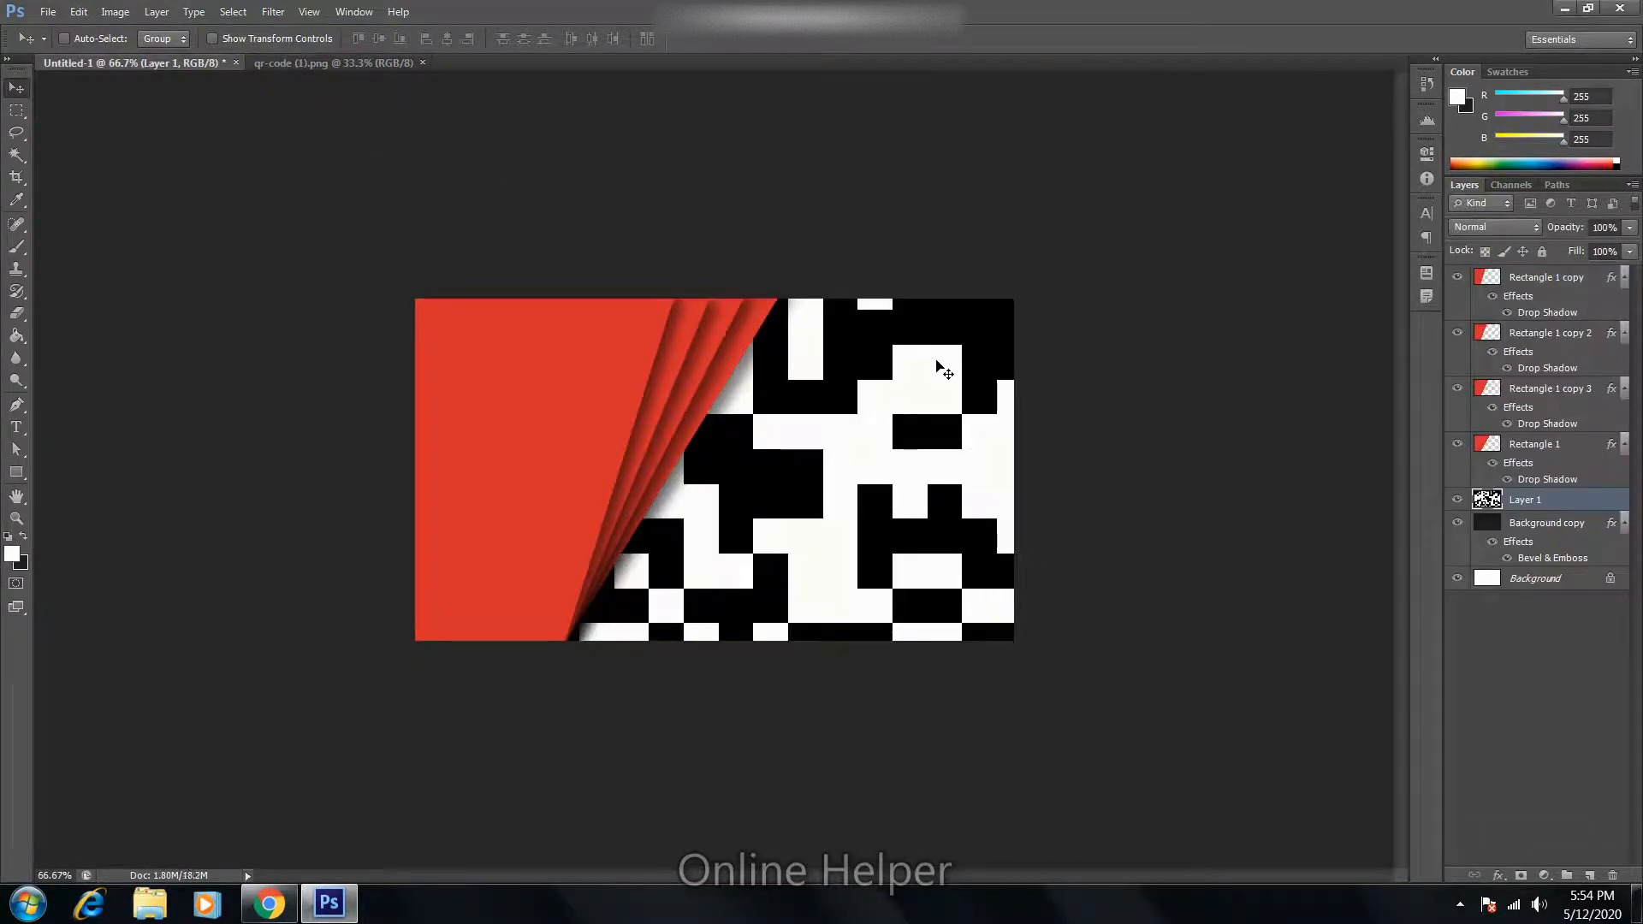
# Step: Put the QR code layer in a group and shrink the group to about 9.44% so it fits on the card's dark area
pyautogui.hotkey('ctrl', 'g')
pyautogui.hotkey('ctrl', 't')
pyautogui.hotkey('ctrl', '-')
pyautogui.hotkey('ctrl', '-')
pyautogui.hotkey('ctrl', '-')
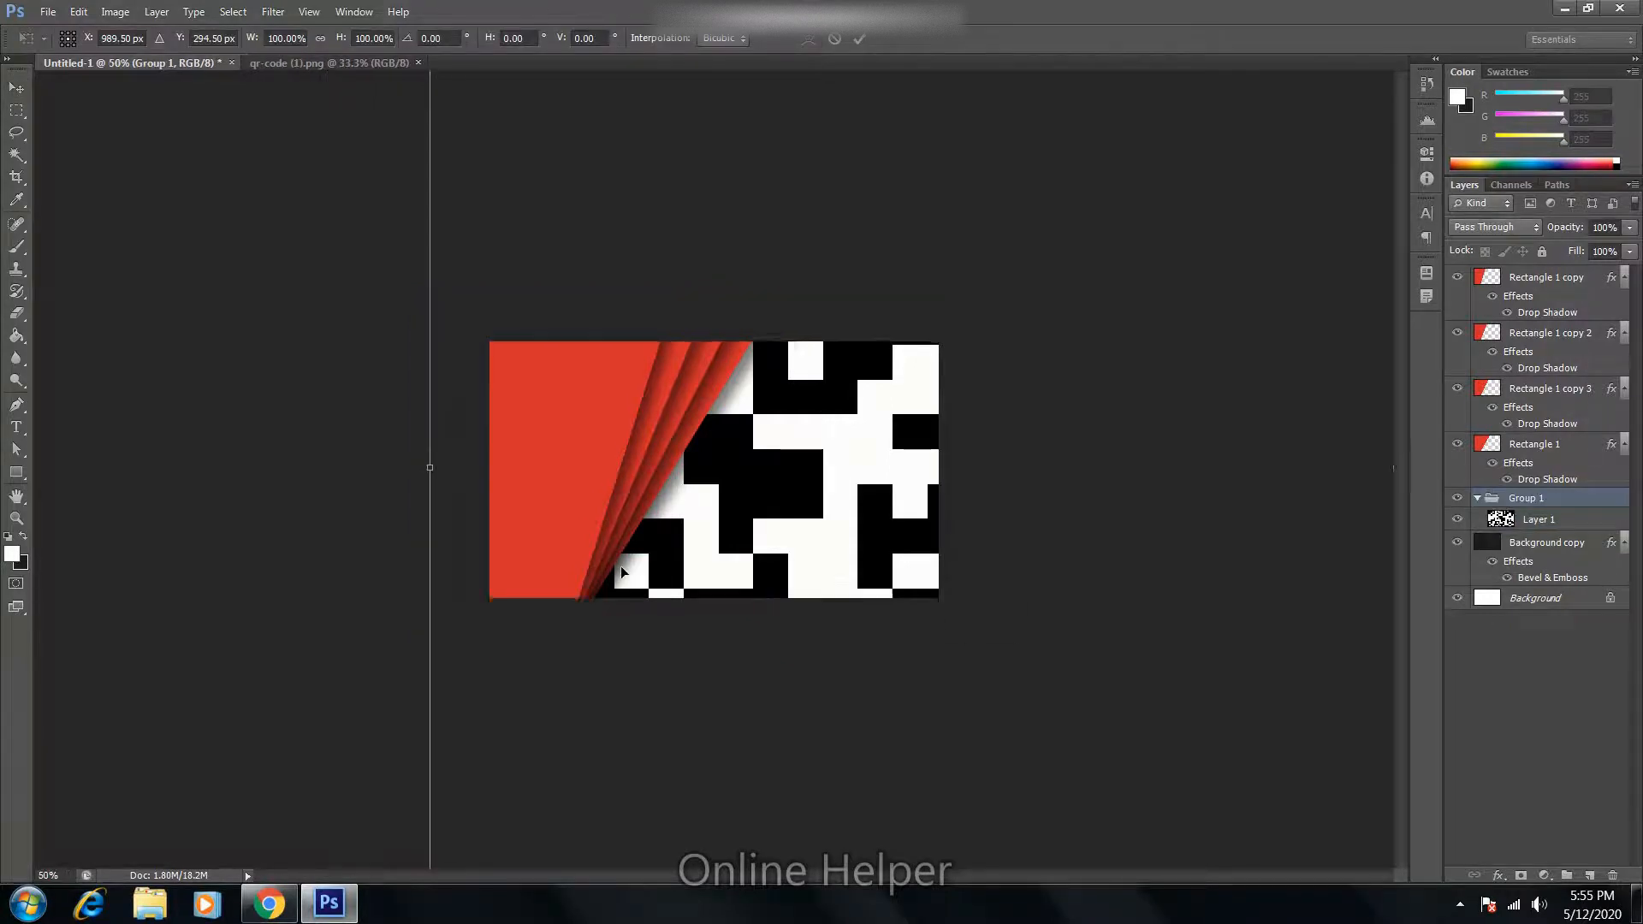
pyautogui.moveTo(574, 710); pyautogui.dragTo(774, 507)
pyautogui.moveTo(1057, 226); pyautogui.dragTo(798, 433)
pyautogui.hotkey('ctrl', '+')
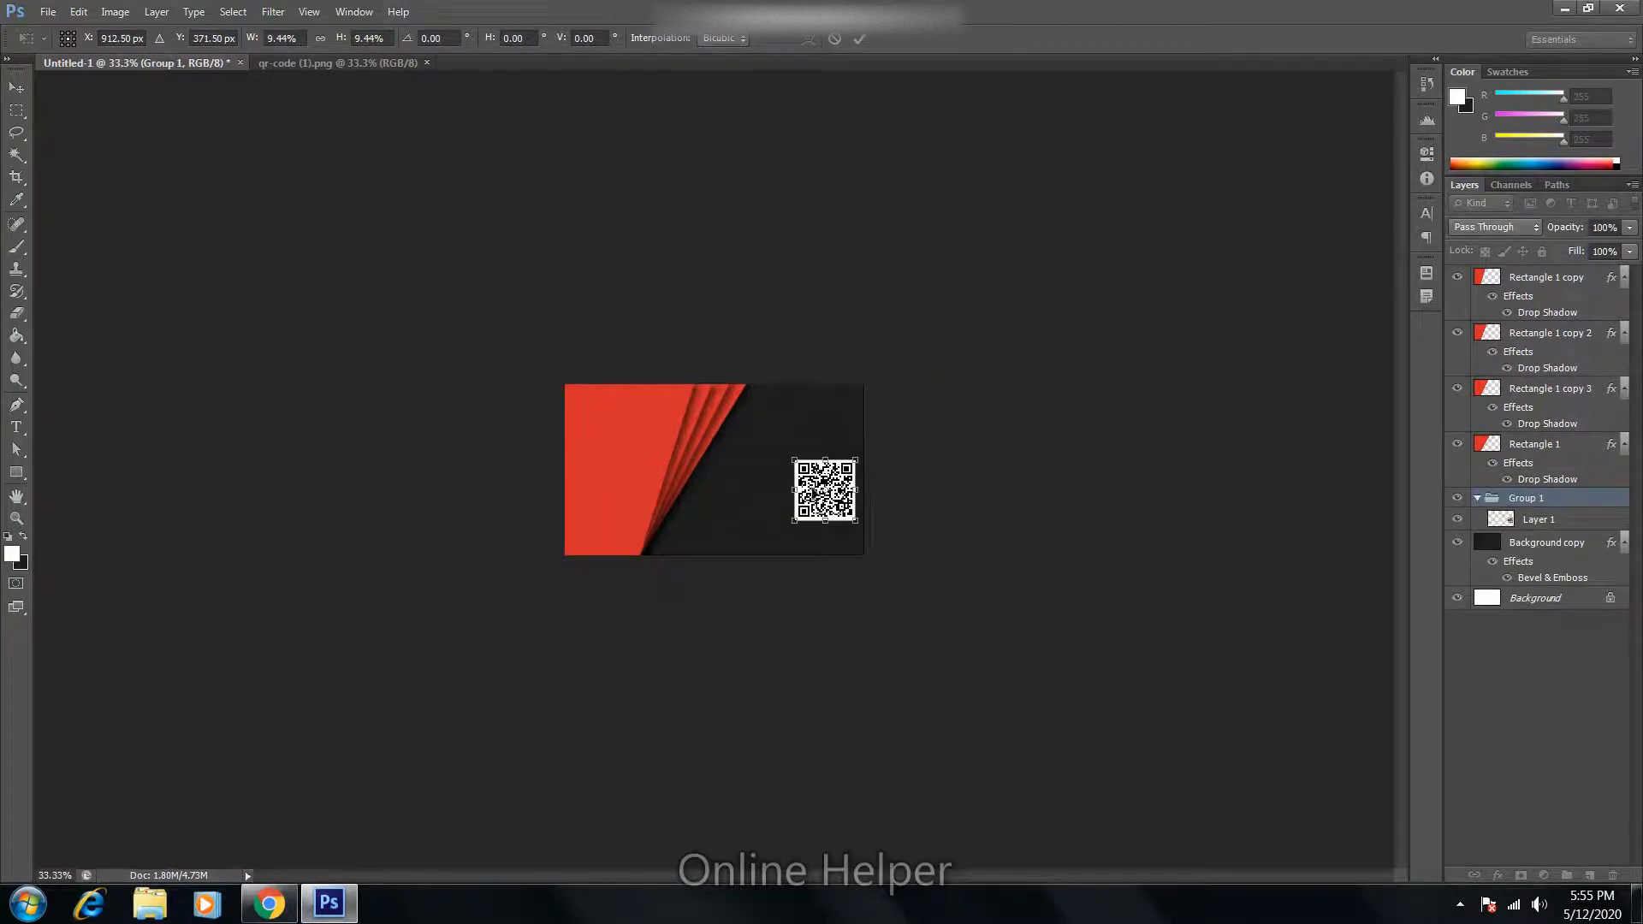
# Step: Reduce the QR code group to 6.20% and place it near the card's upper-right corner
pyautogui.moveTo(834, 489); pyautogui.dragTo(808, 447)
pyautogui.hotkey('ctrl', '1')
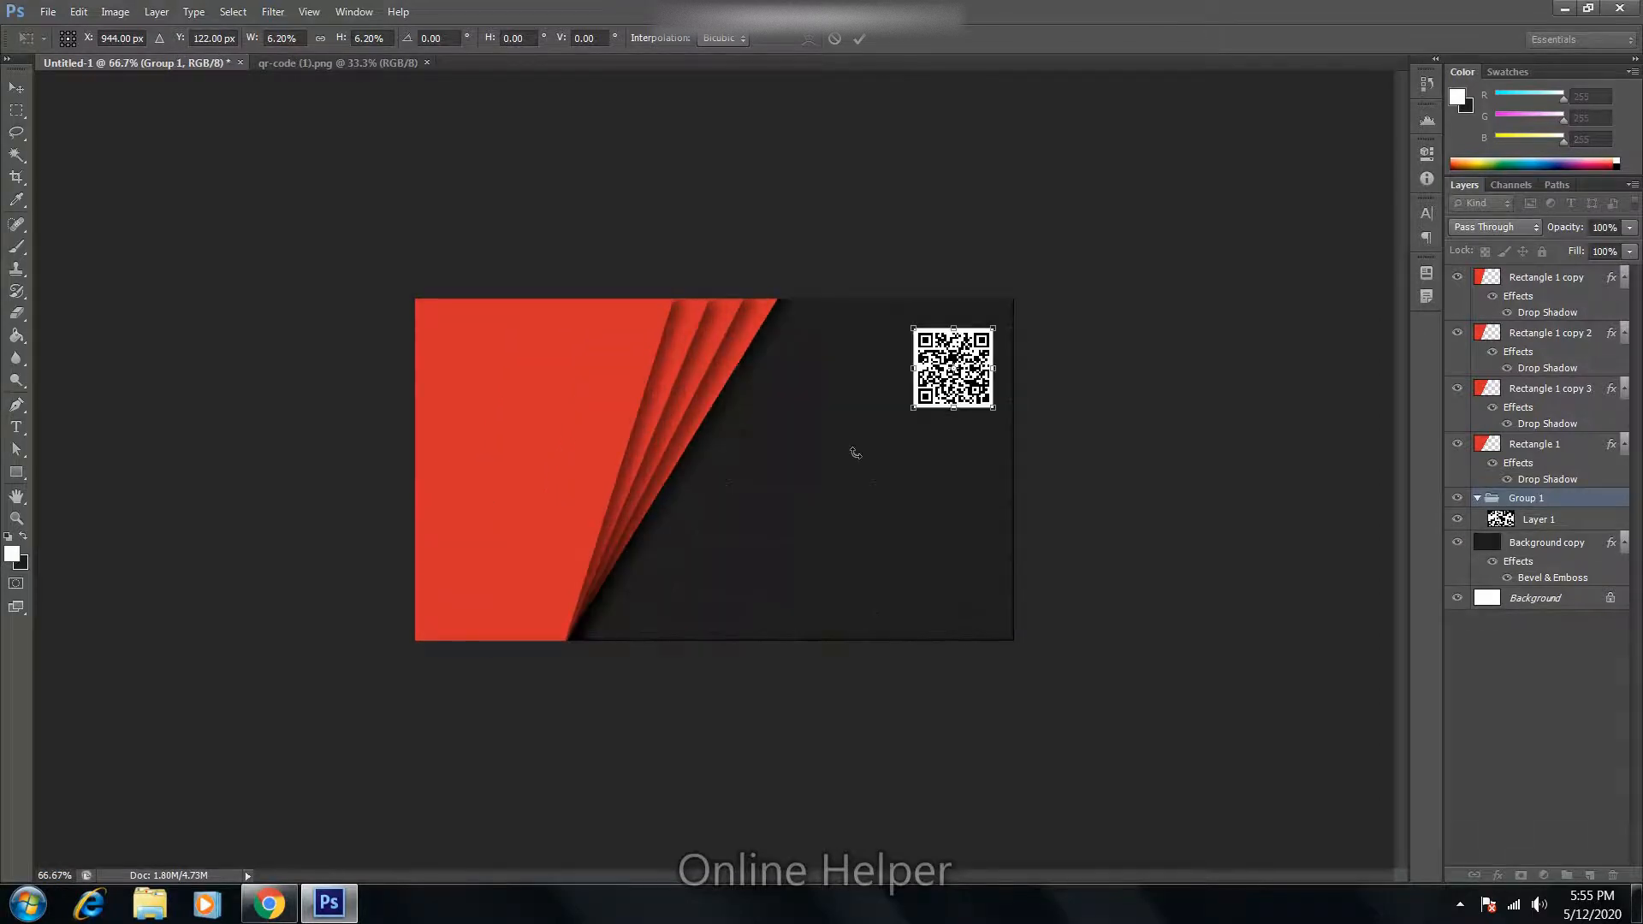
pyautogui.moveTo(1092, 333); pyautogui.dragTo(1087, 325)
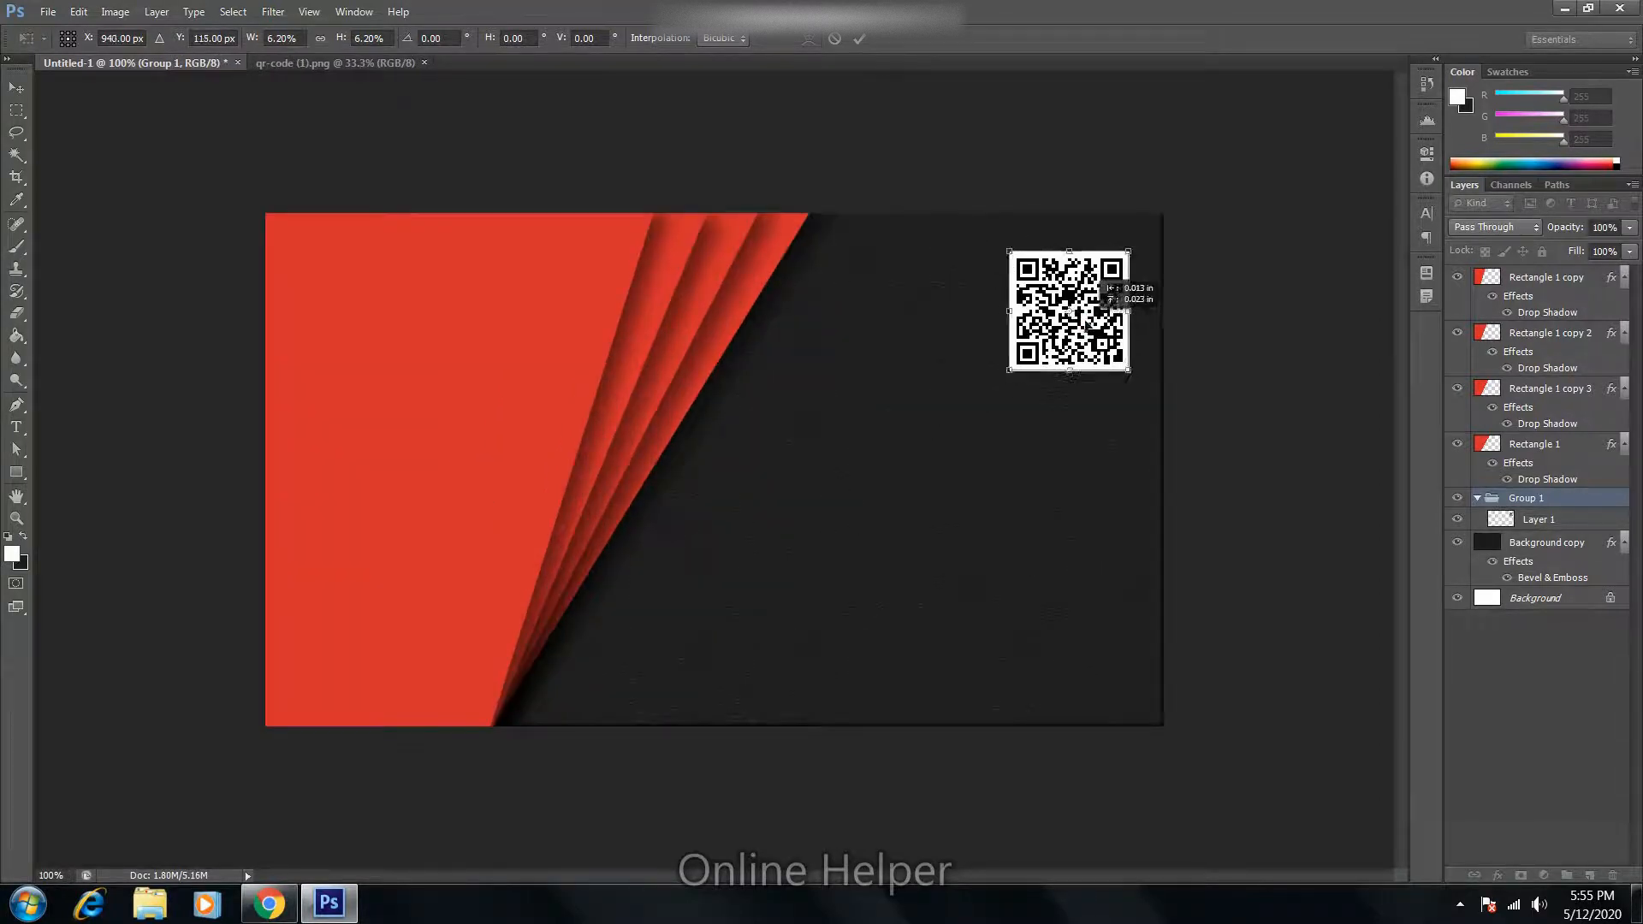
pyautogui.press('Return')
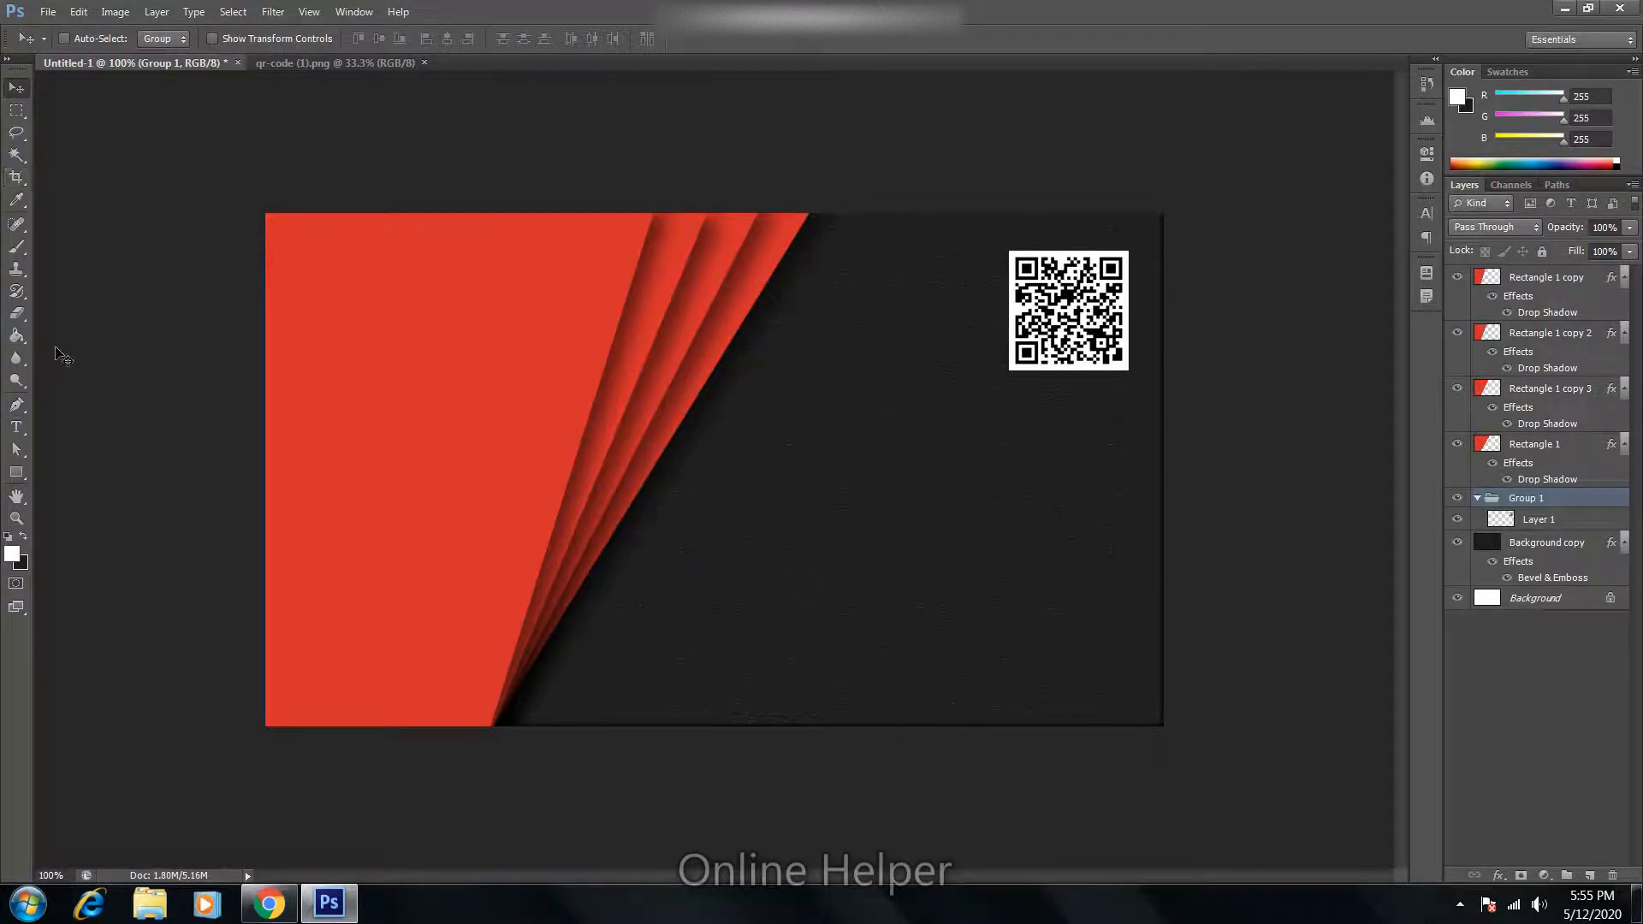
# Step: Add the first name as white 48 pt Calibri Bold text and move its layer above the red shapes, out of the QR code group
pyautogui.press('t')
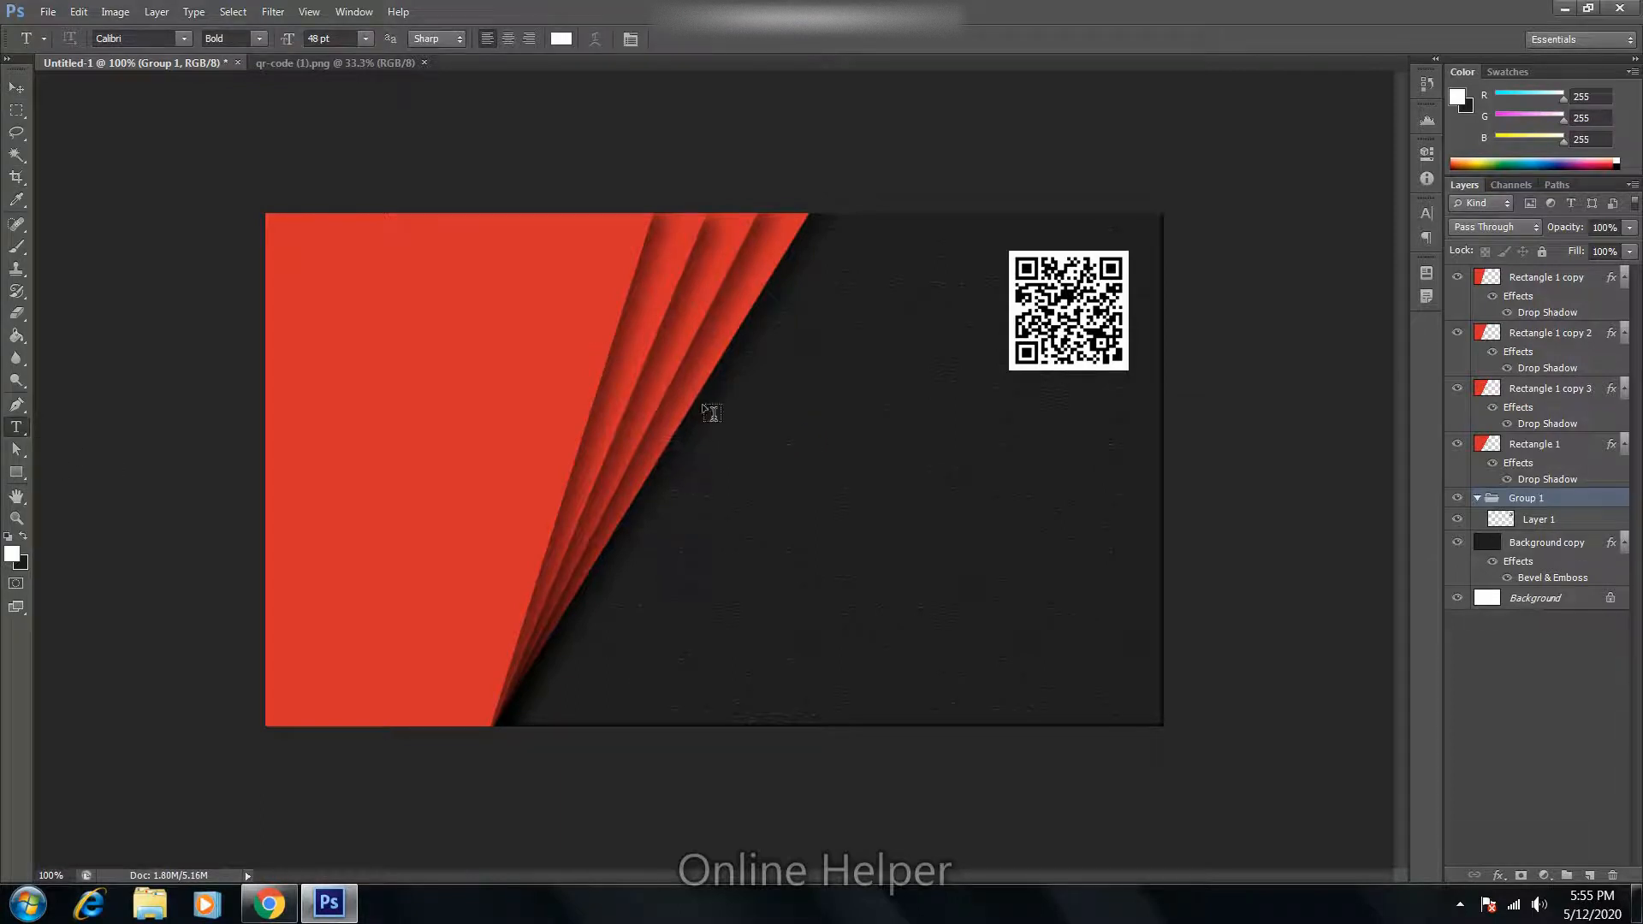
pyautogui.click(716, 435)
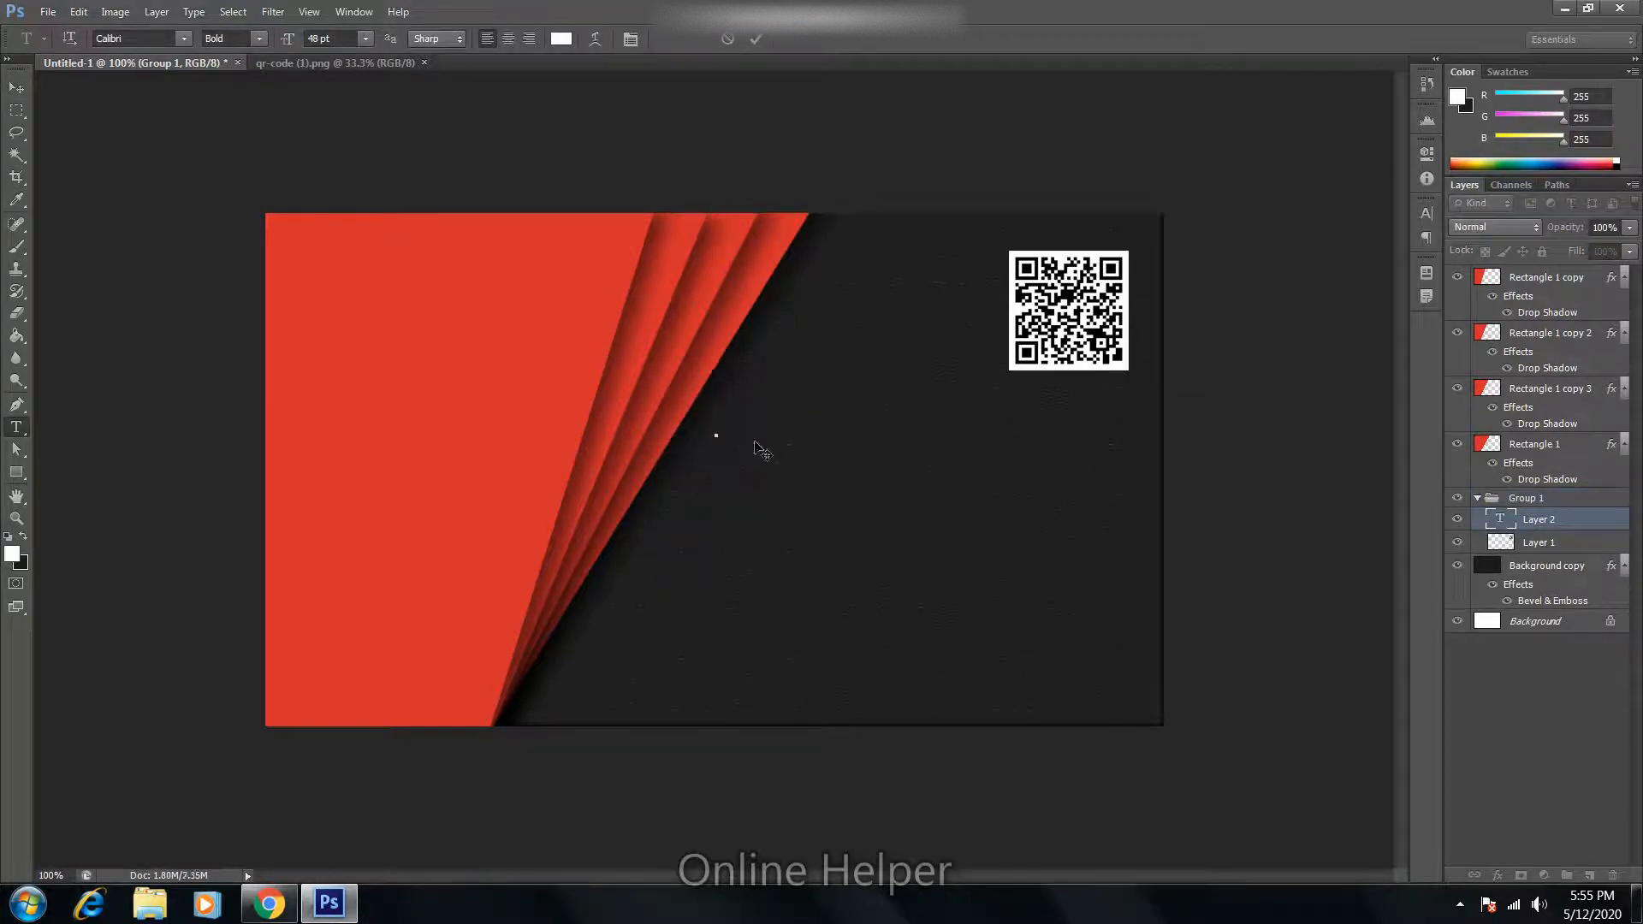
pyautogui.write('ADN')
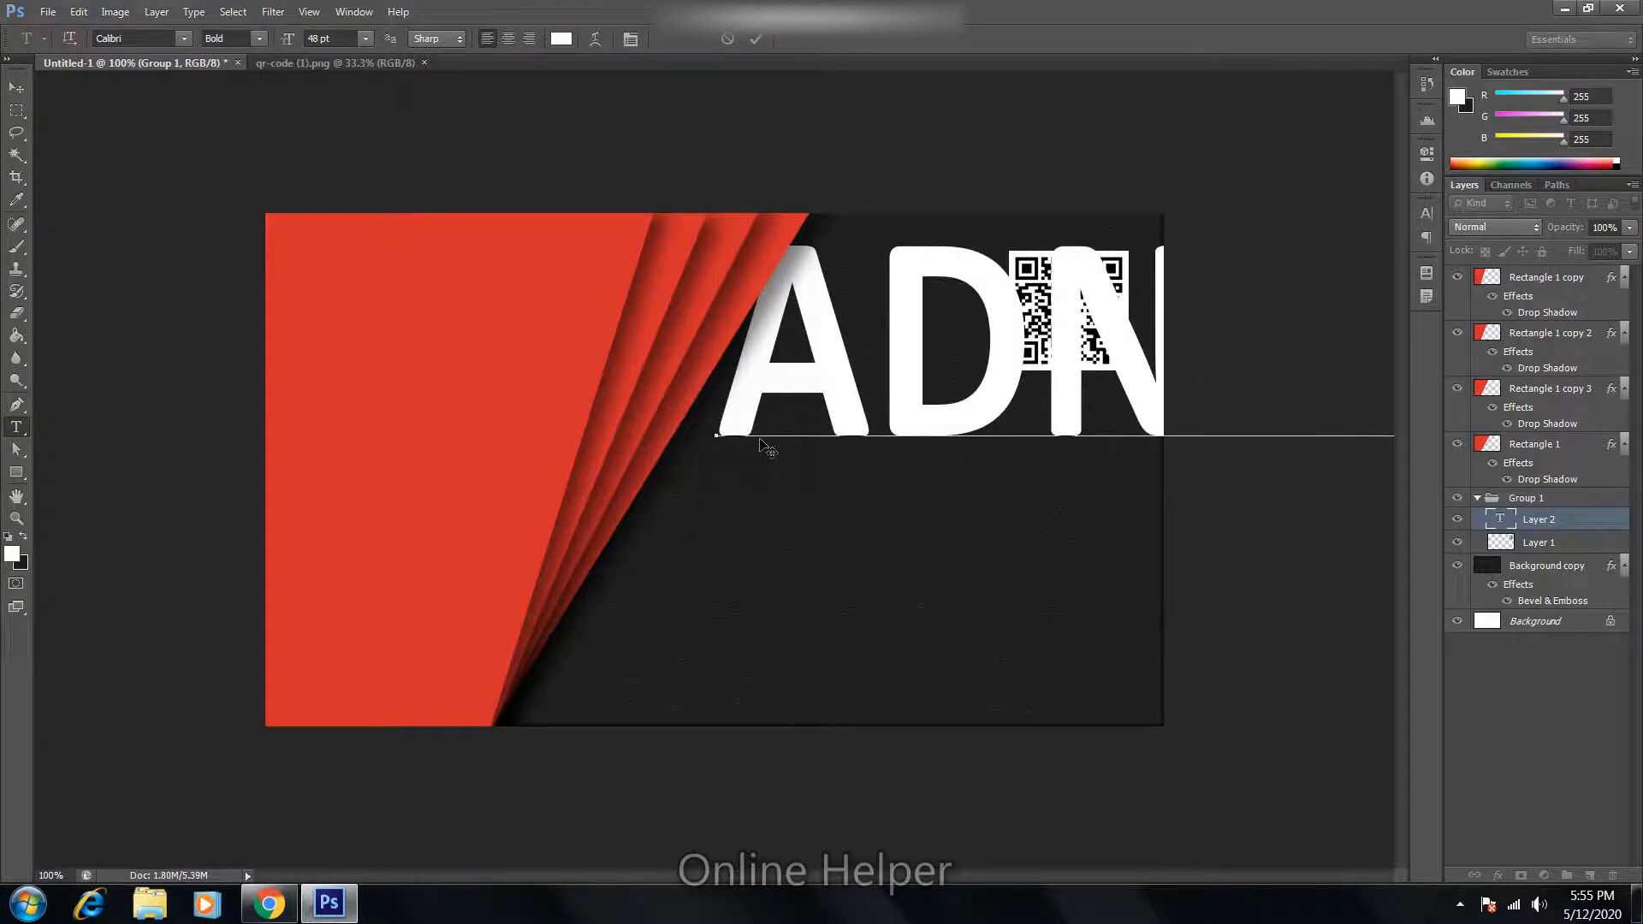
pyautogui.click(16, 88)
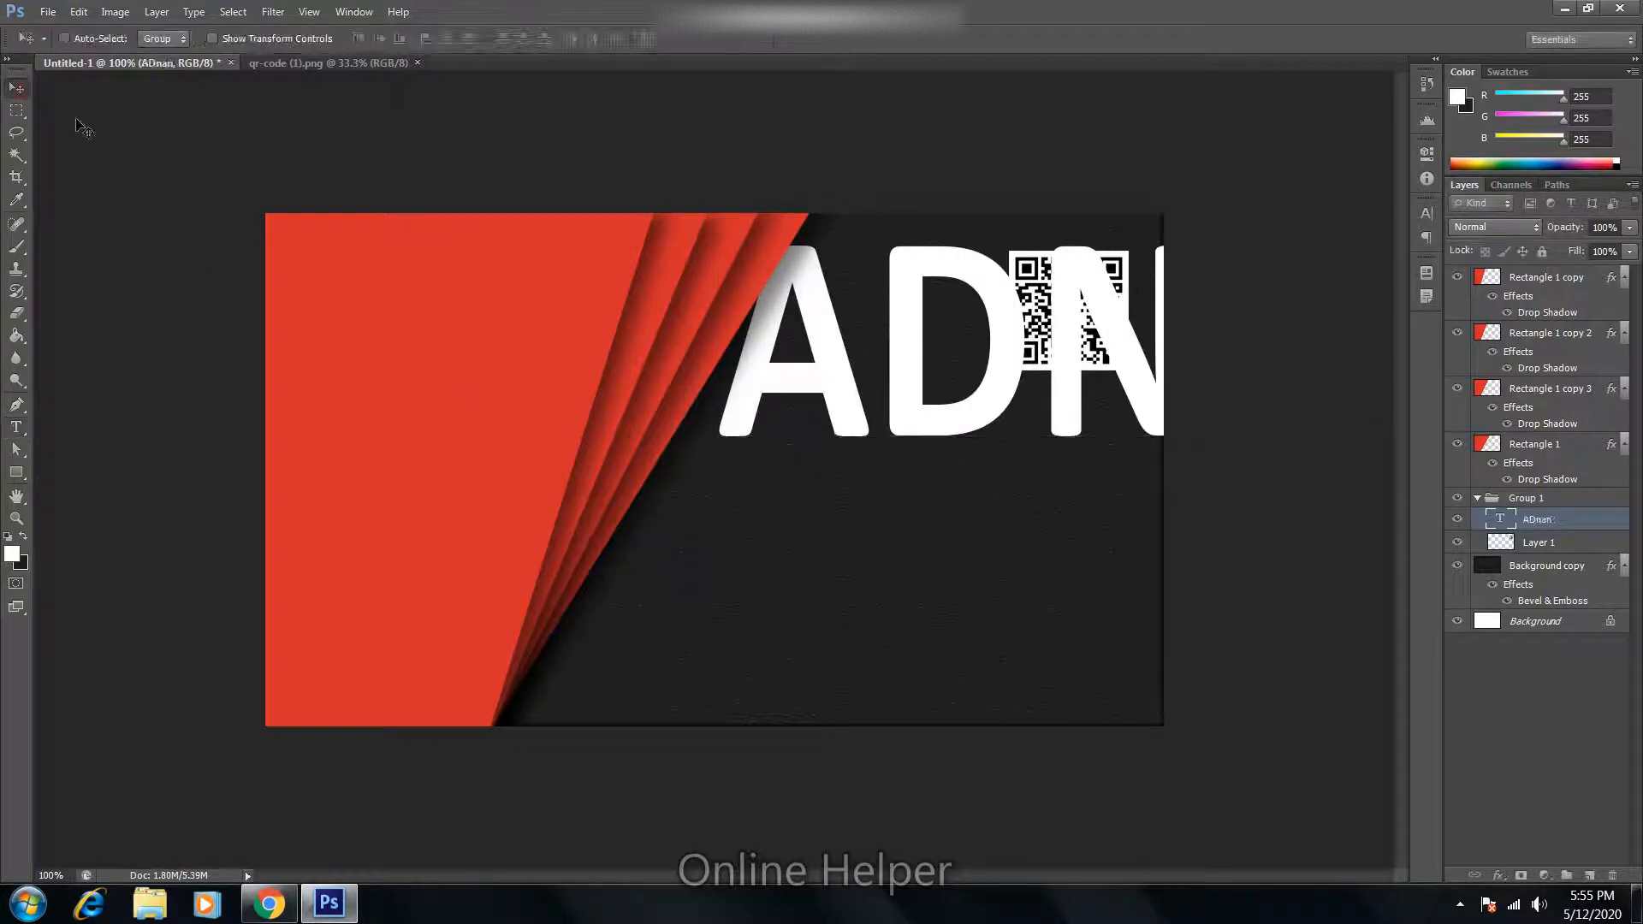
pyautogui.moveTo(552, 303); pyautogui.dragTo(413, 470)
pyautogui.moveTo(1564, 524); pyautogui.dragTo(1572, 280)
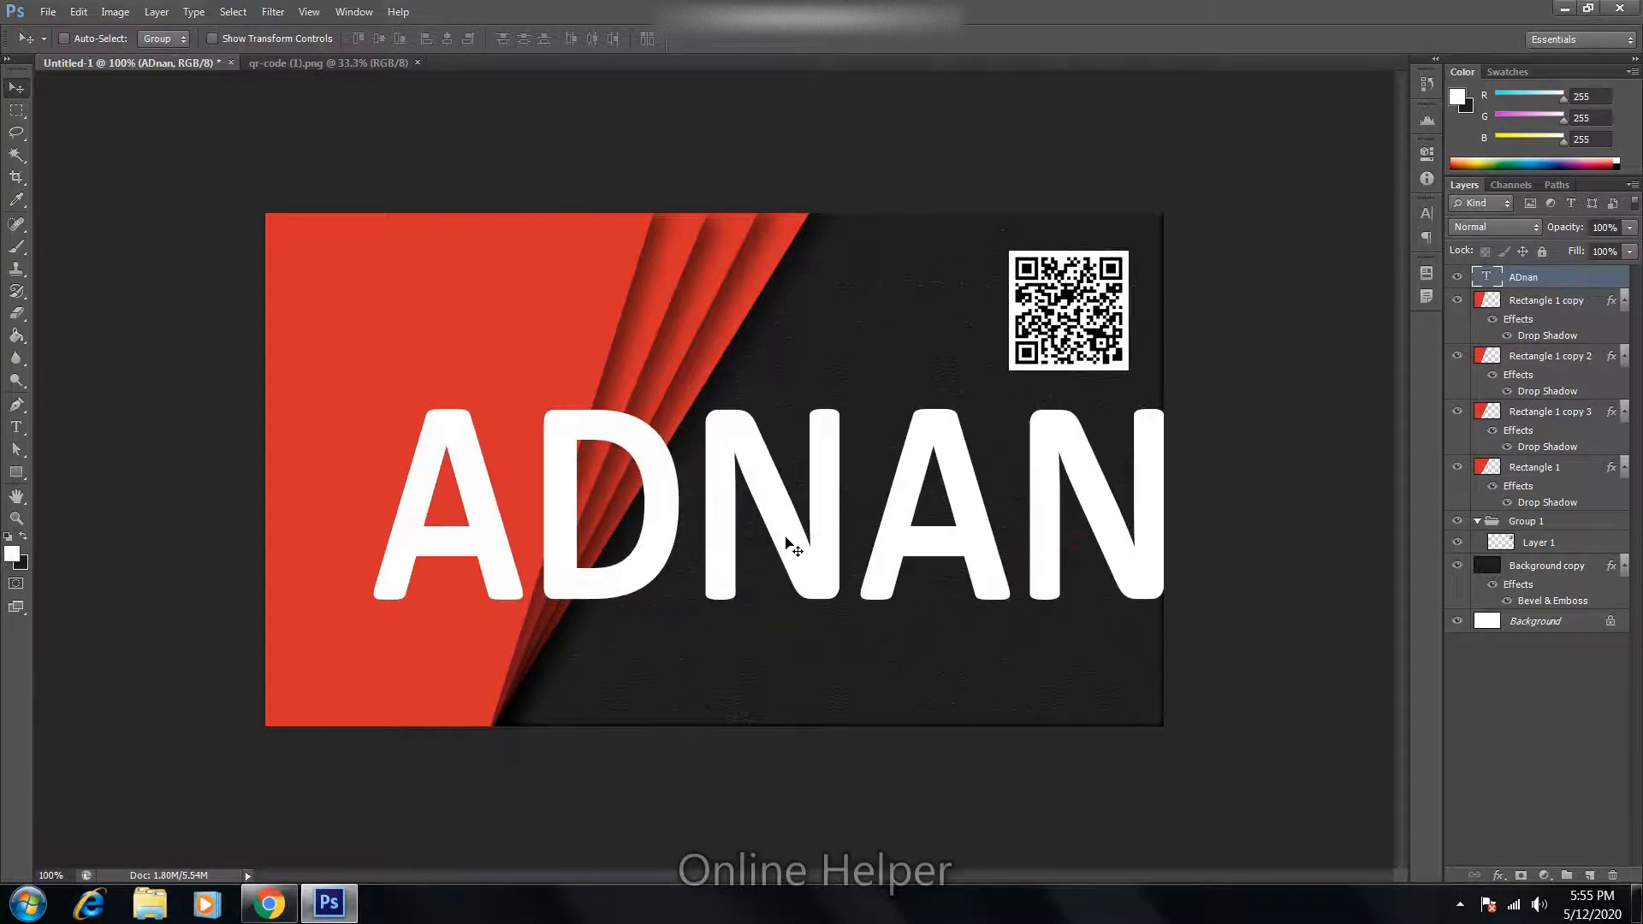
# Step: Scale the name text to about 25% and place it on the dark area beside the fanned red shapes
pyautogui.hotkey('ctrl', 't')
pyautogui.moveTo(1187, 359); pyautogui.dragTo(732, 548)
pyautogui.moveTo(650, 613); pyautogui.dragTo(895, 422)
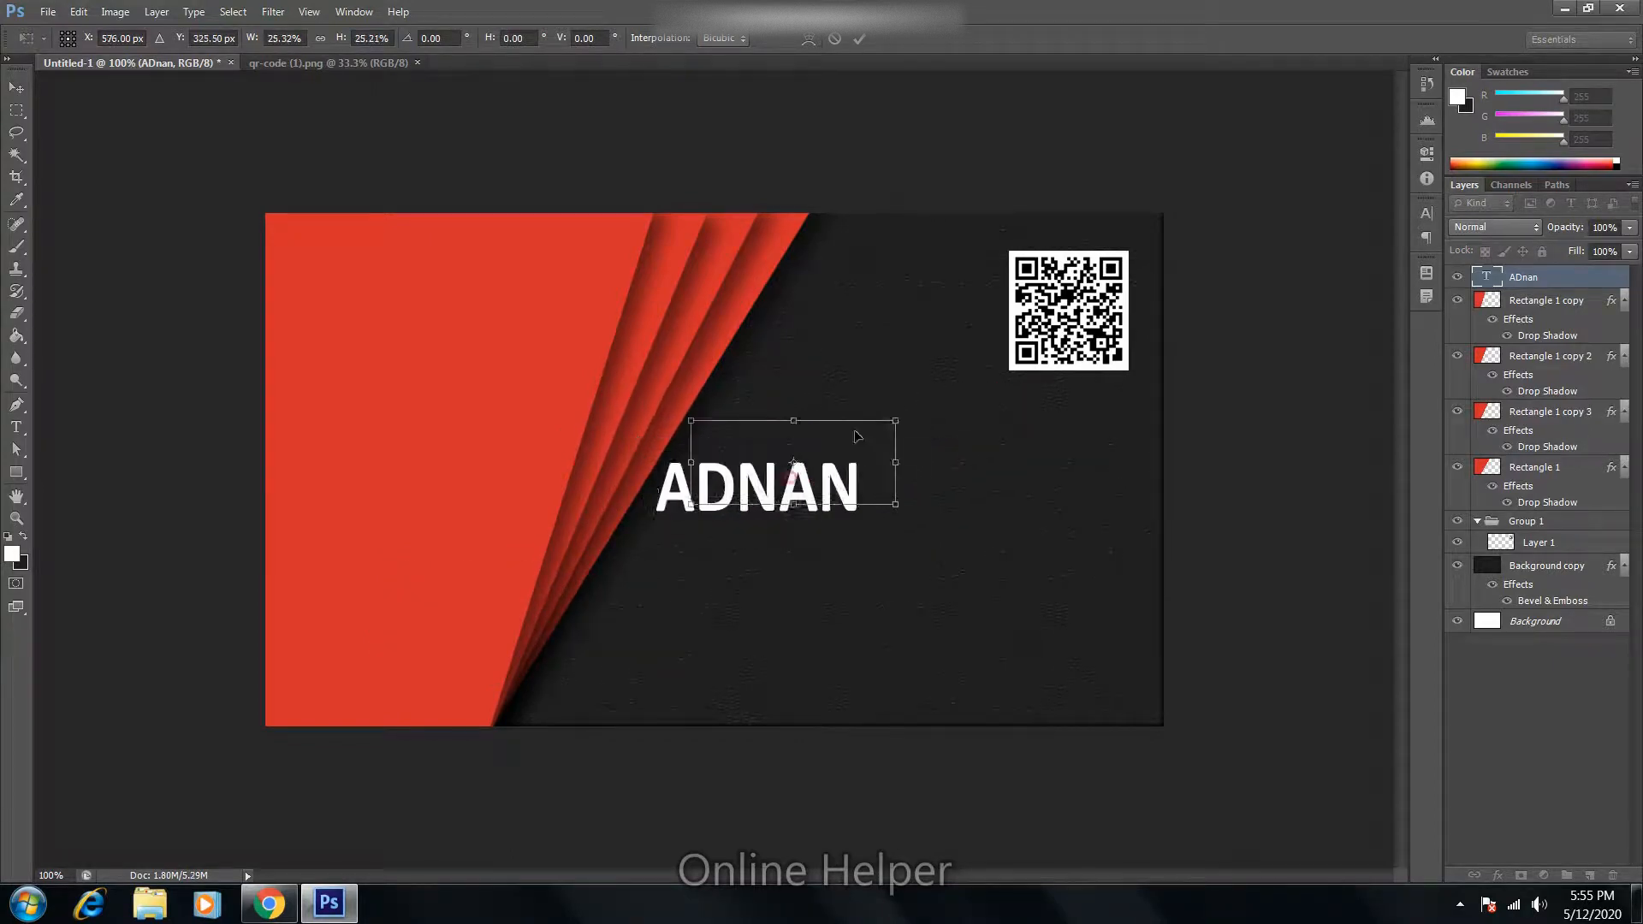
pyautogui.moveTo(807, 484); pyautogui.dragTo(853, 422)
pyautogui.press('Return')
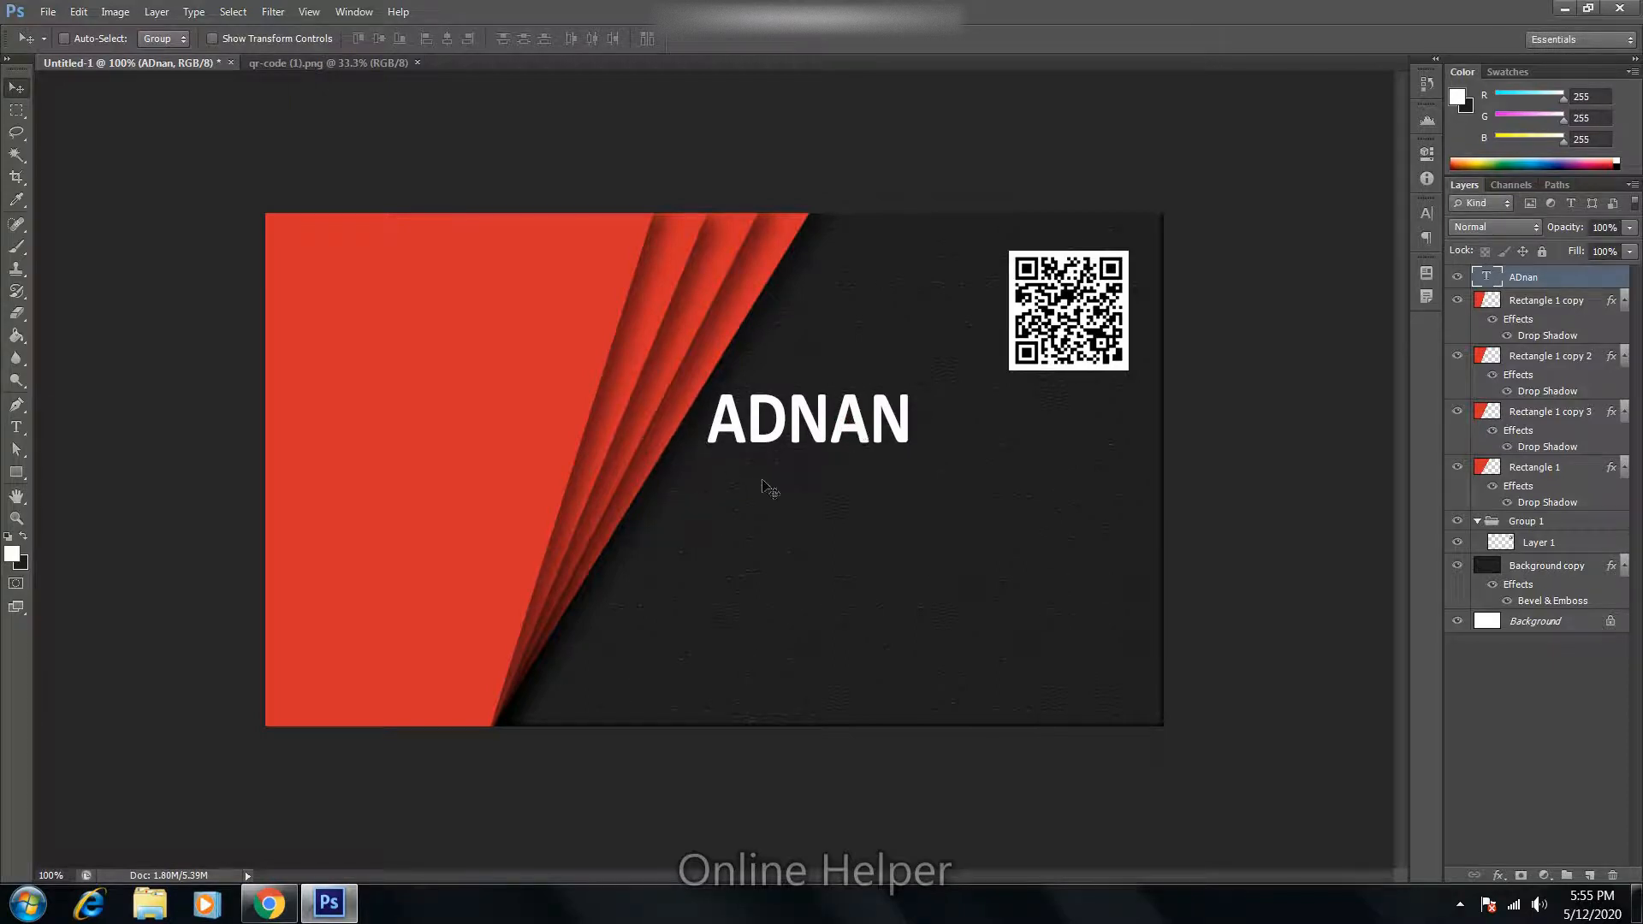
# Step: Give the name text a Bevel & Emboss with Contour at 41% range, keeping the Linear contour
pyautogui.rightClick(1521, 293)
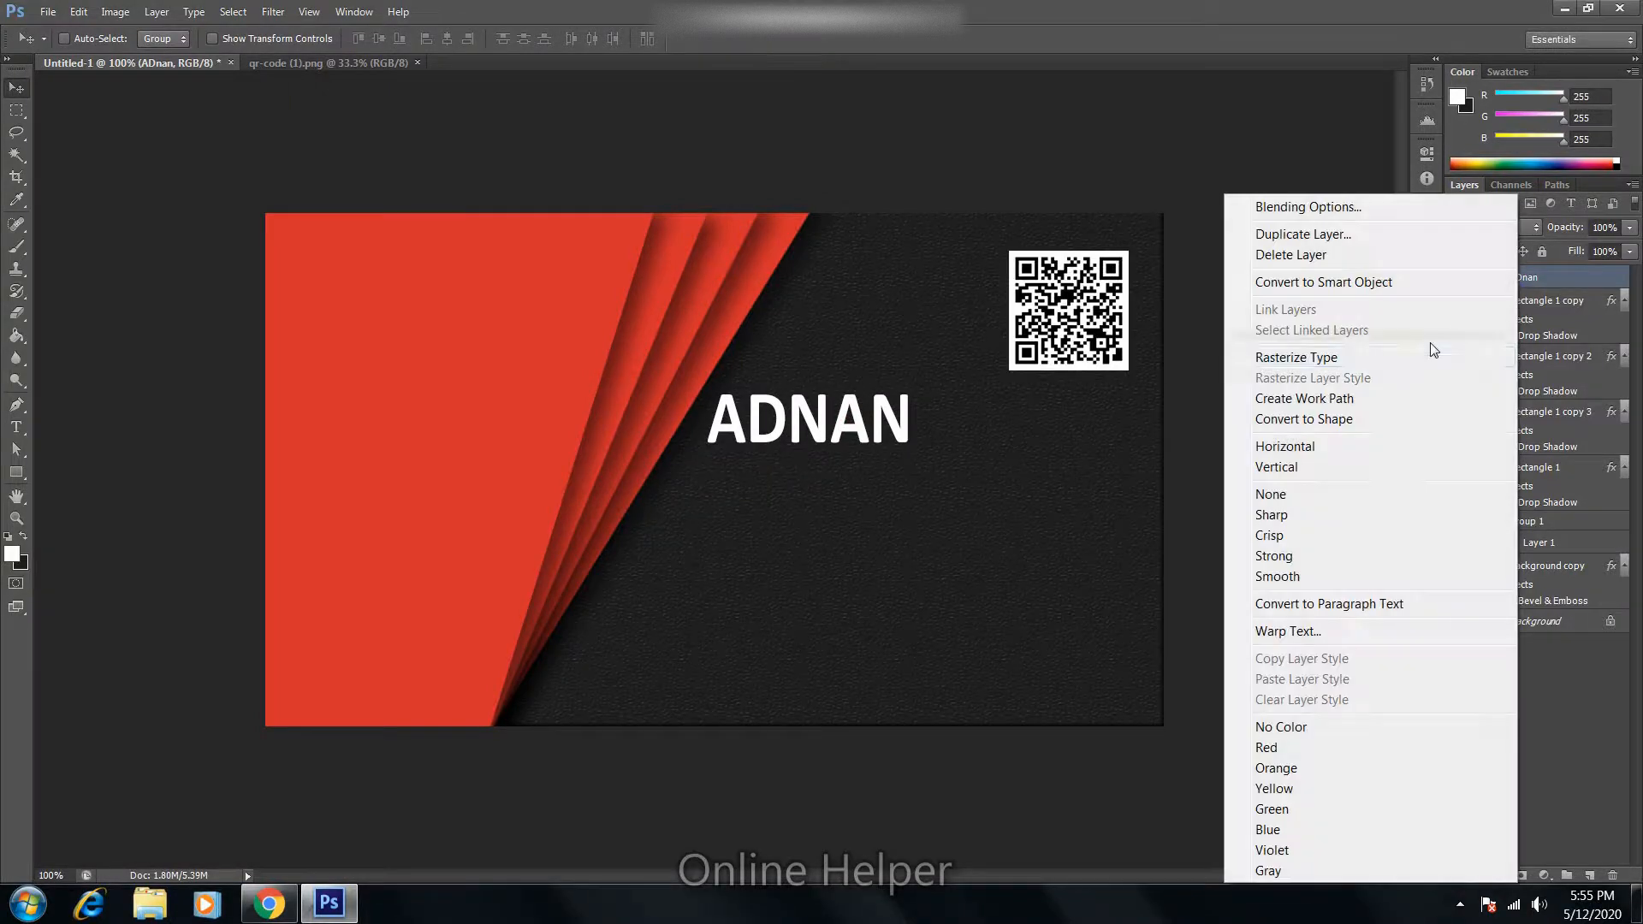
pyautogui.click(1336, 208)
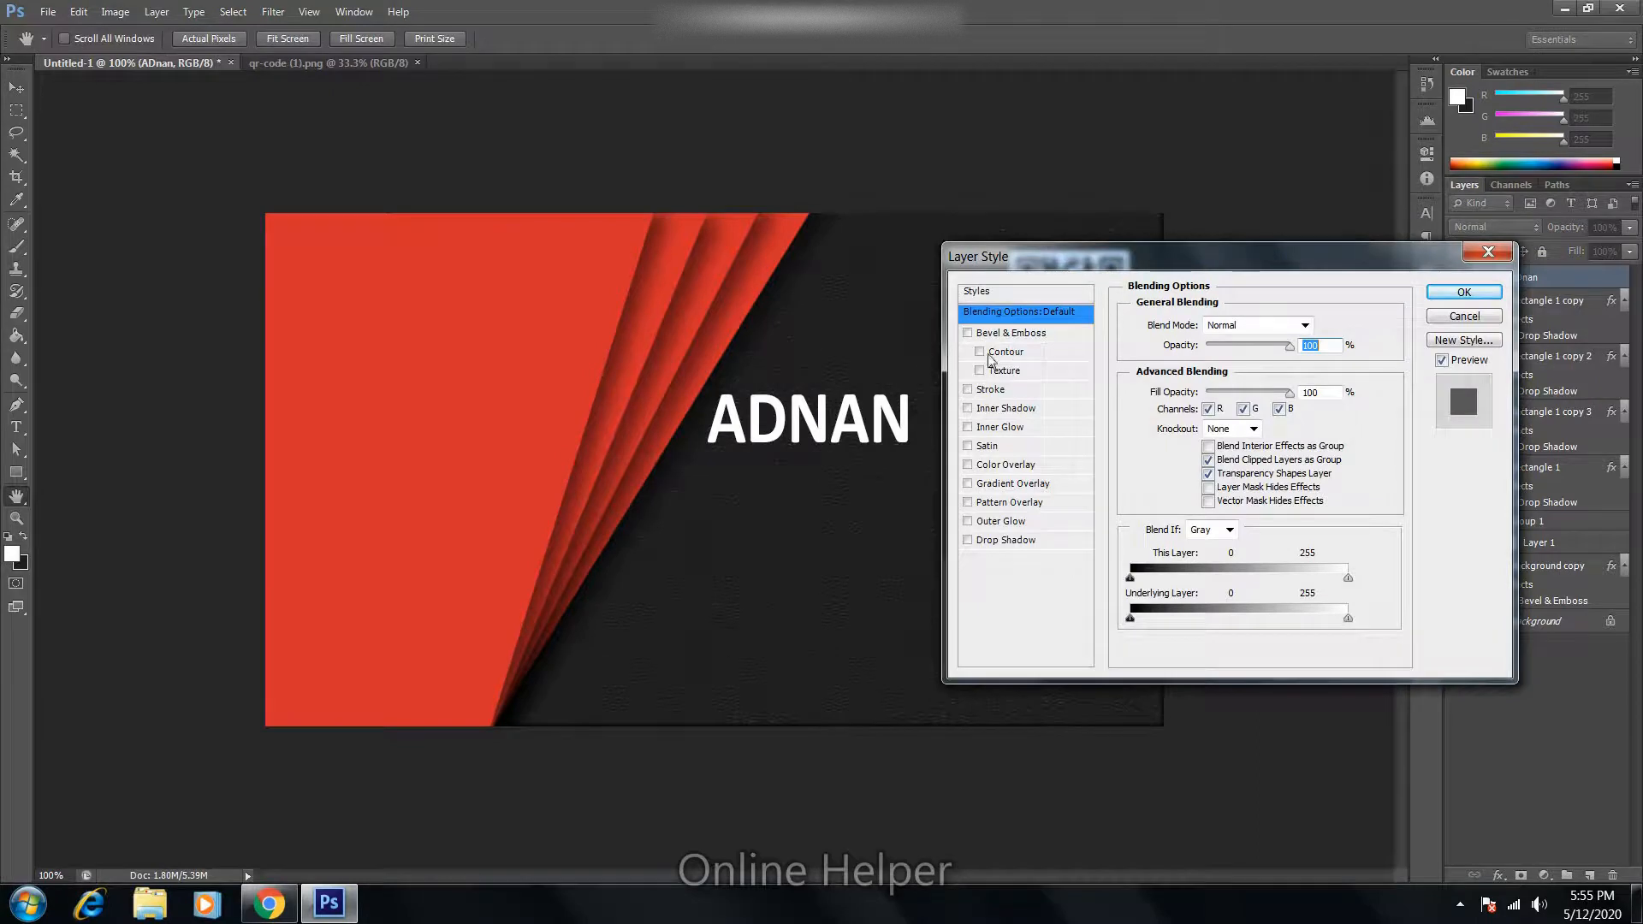
pyautogui.click(1024, 353)
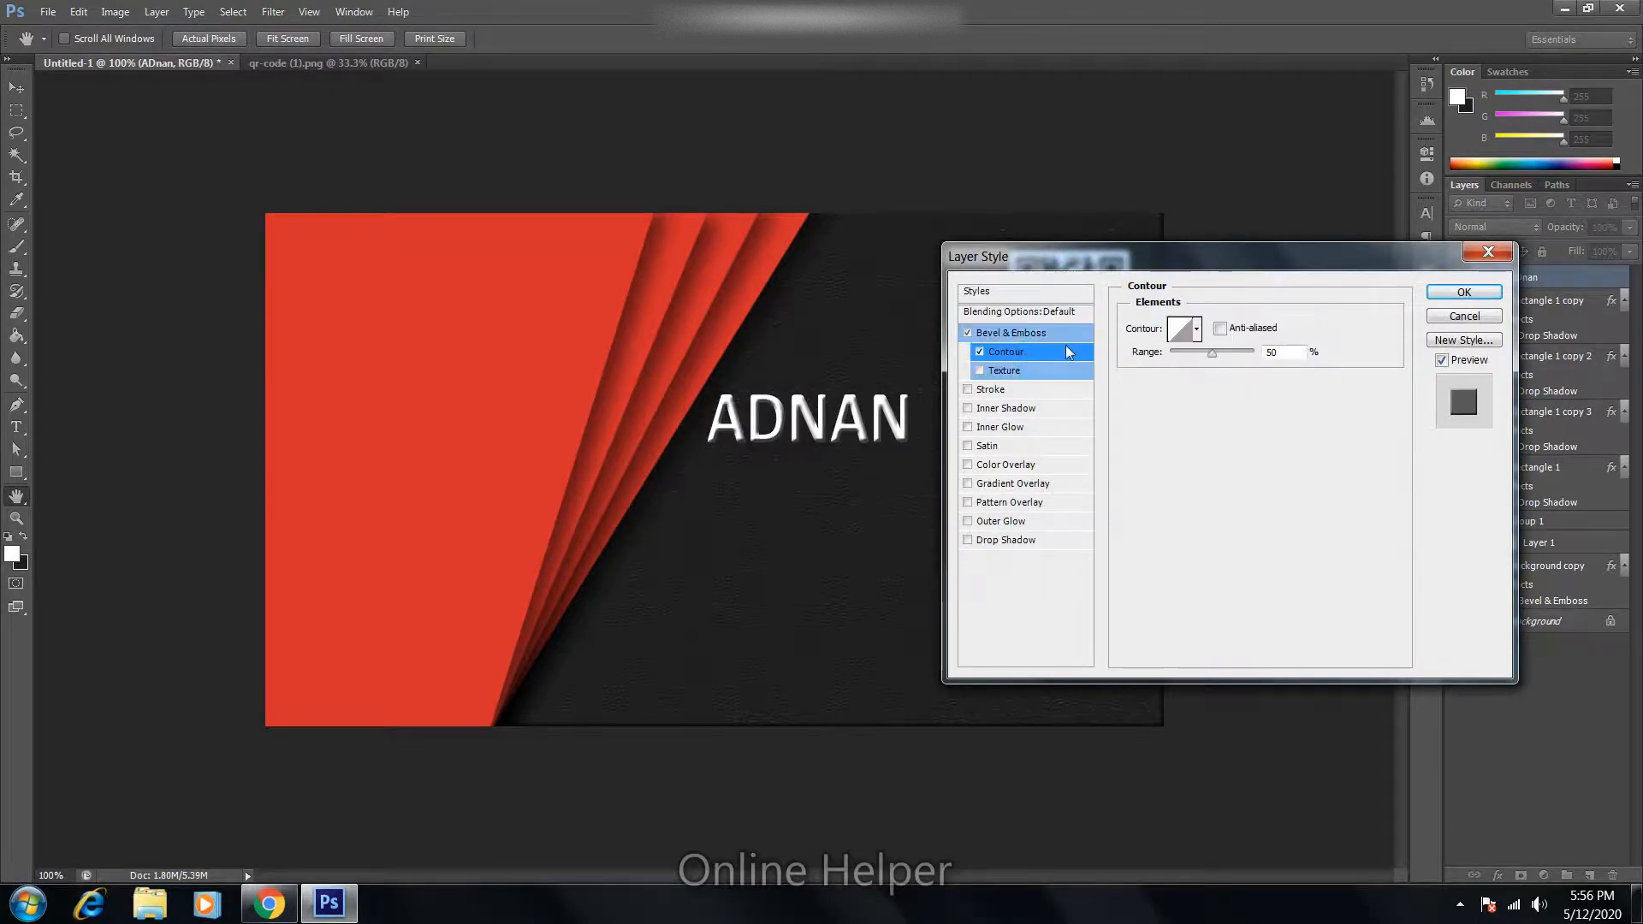
pyautogui.moveTo(1215, 351)
pyautogui.mouseDown()
pyautogui.moveTo(1235, 351)
pyautogui.moveTo(1204, 351)
pyautogui.mouseUp()
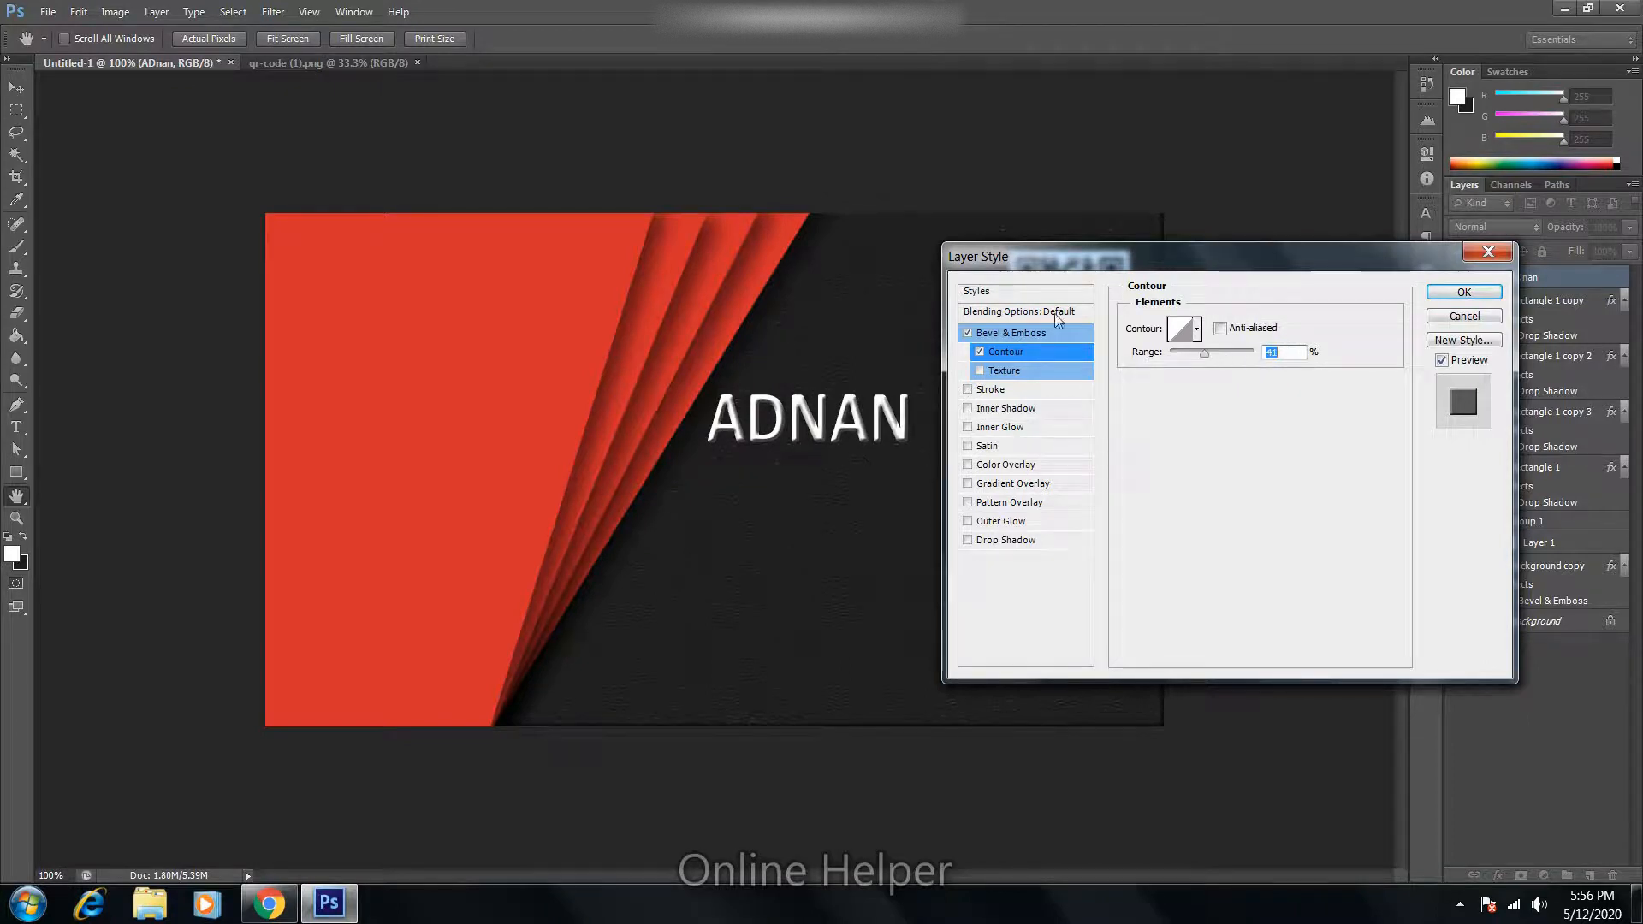
pyautogui.click(1185, 330)
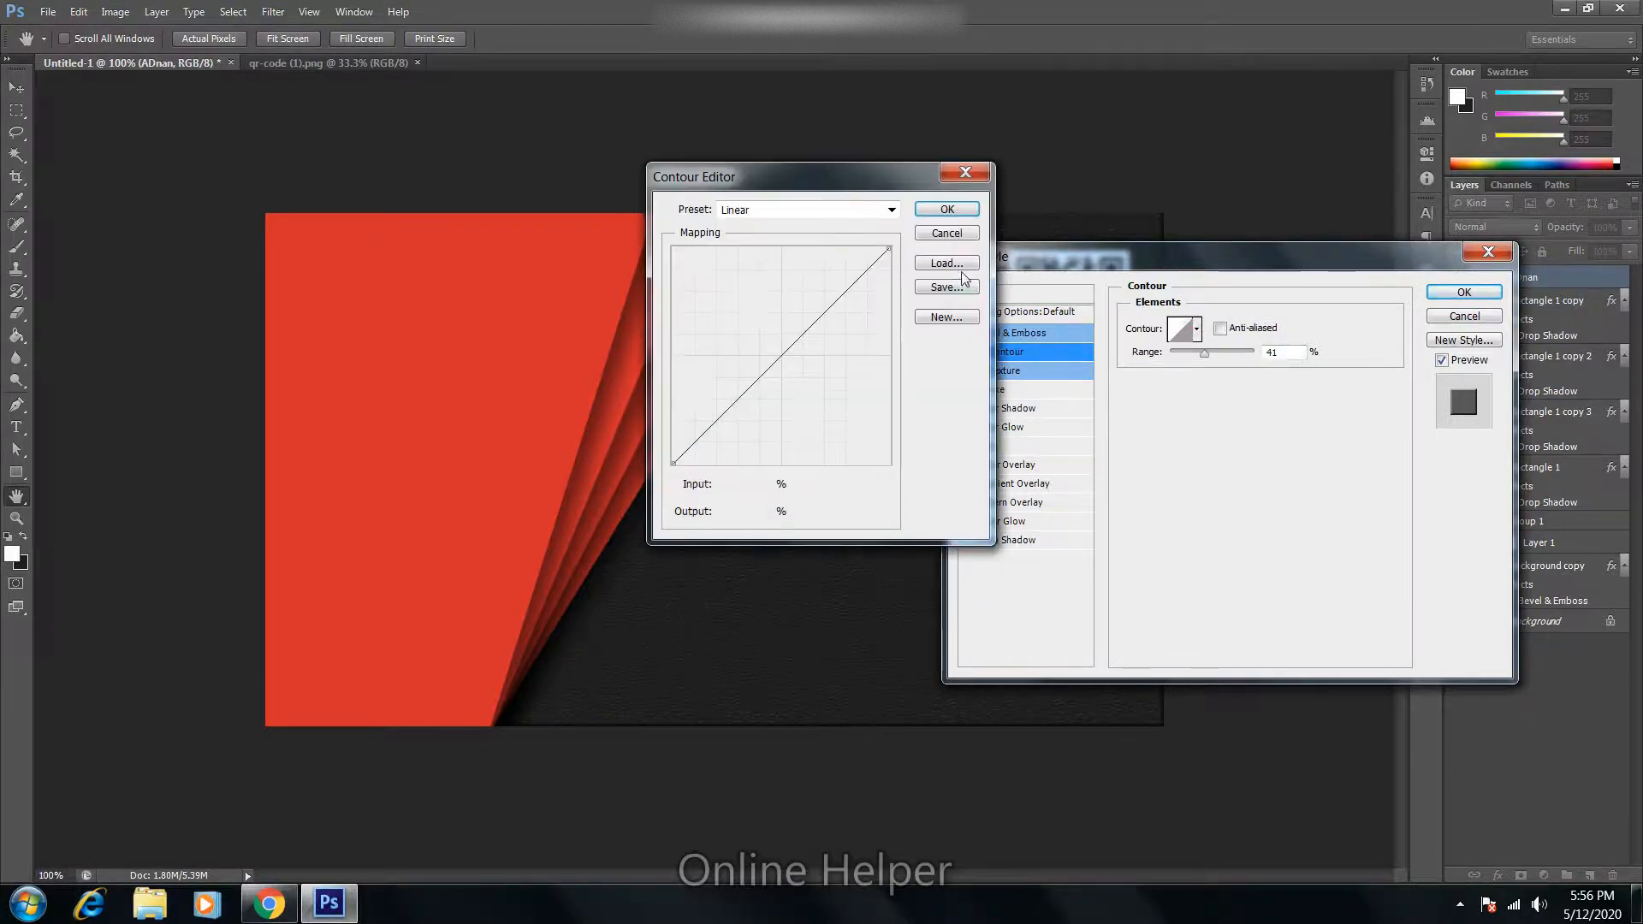
pyautogui.click(946, 232)
# Step: Add a bevel texture to the name text with the fourth pattern at 100% scale and +356% depth, and apply the layer style
pyautogui.click(1004, 370)
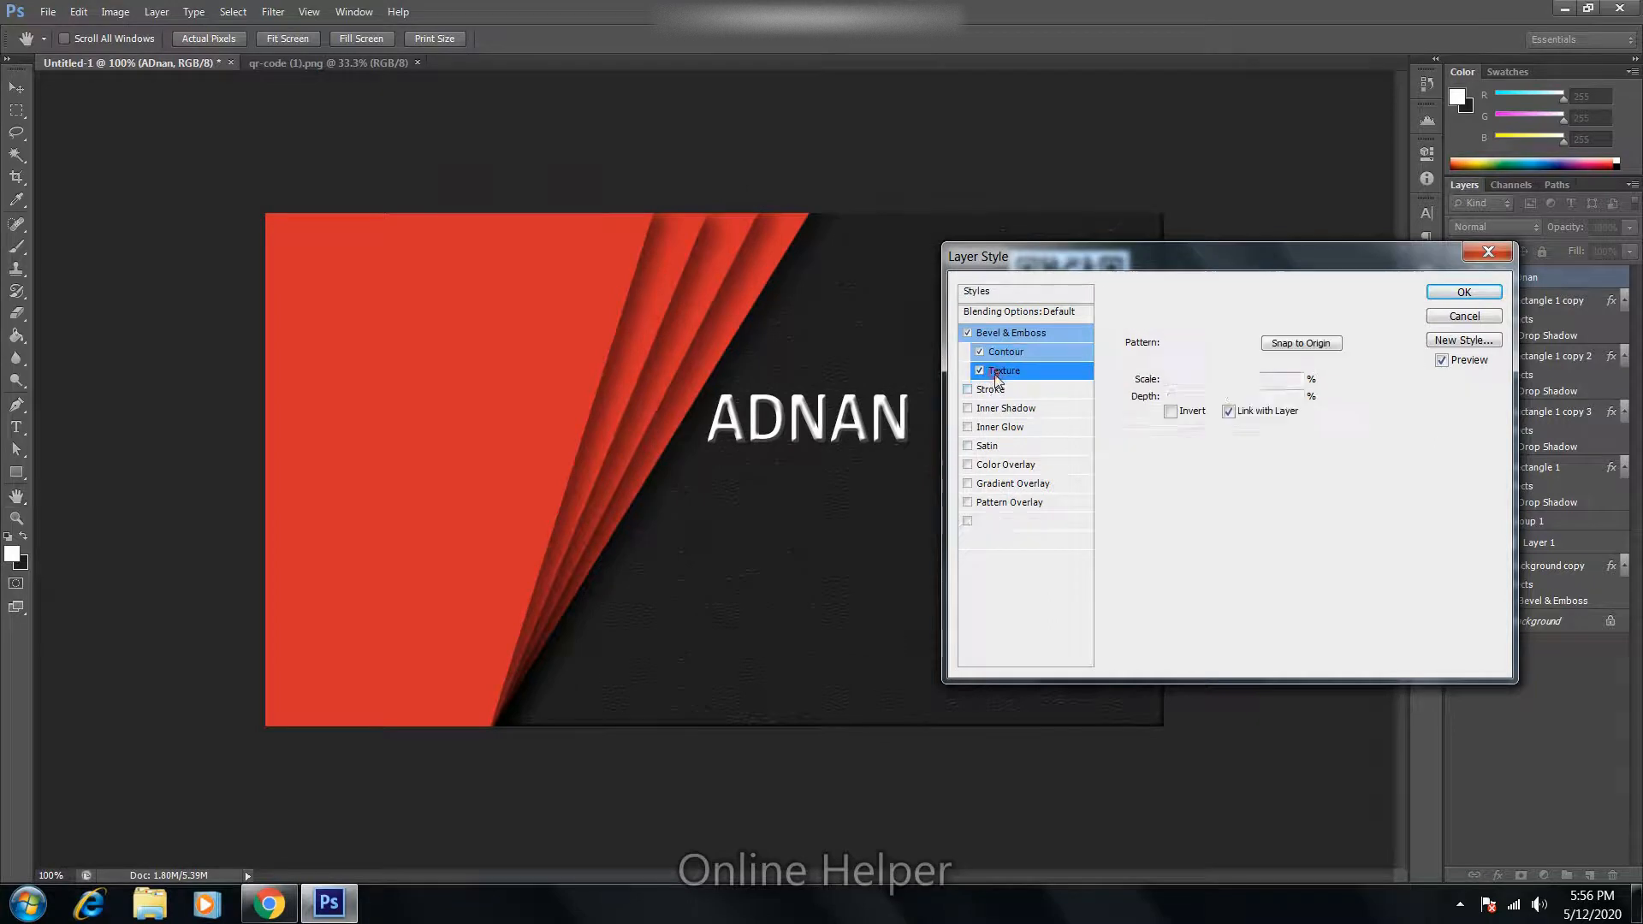
pyautogui.click(1195, 351)
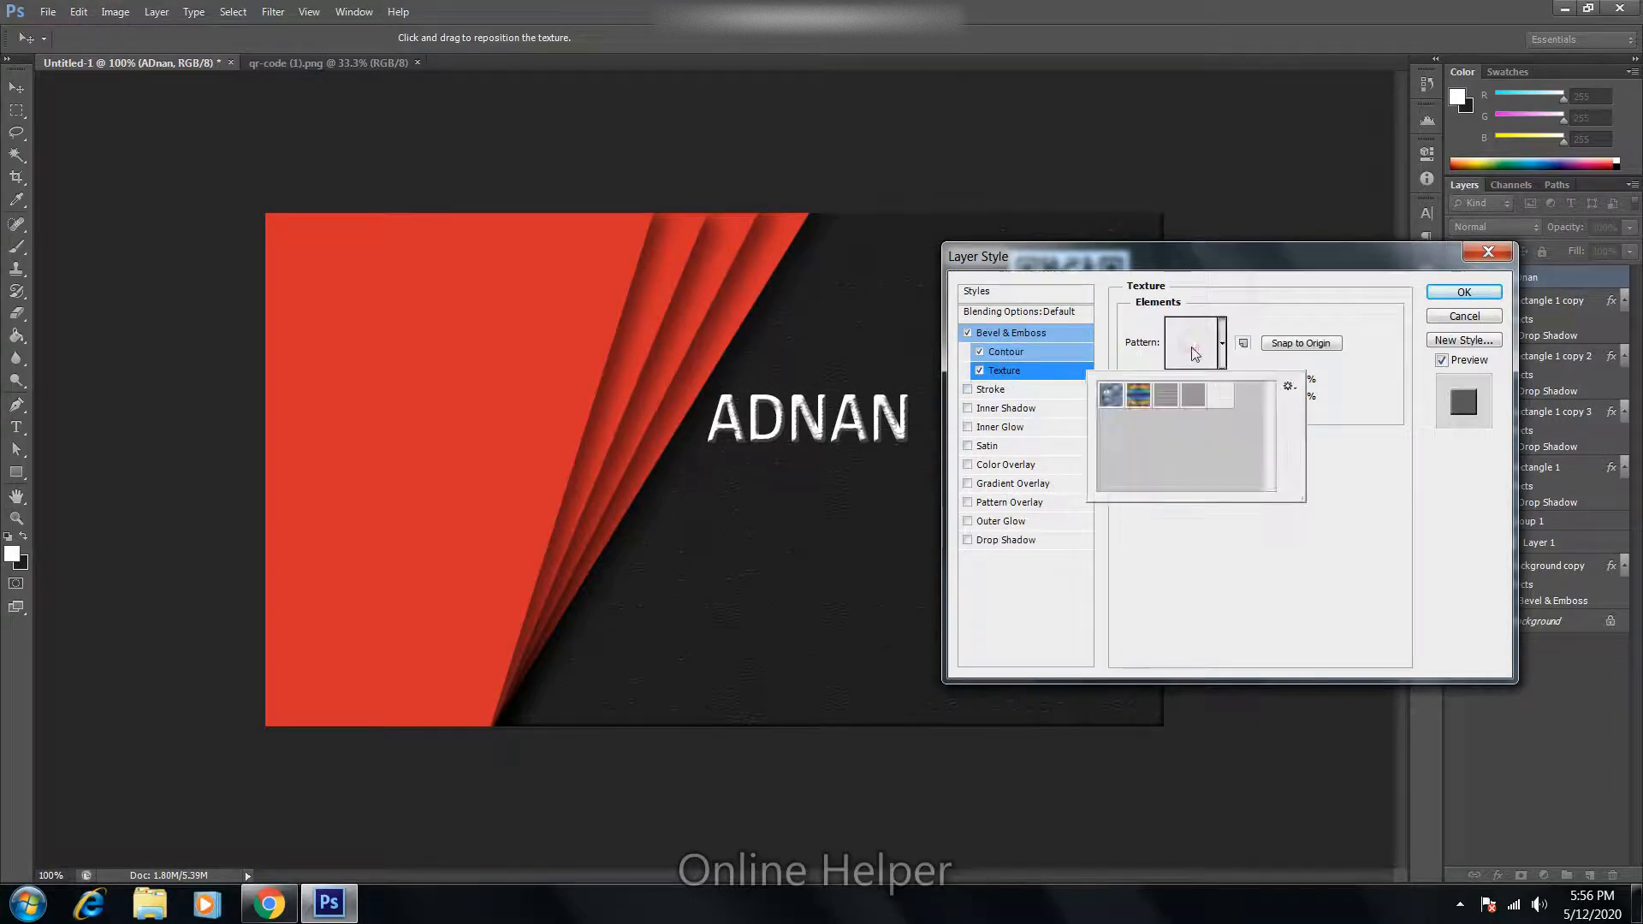
pyautogui.click(1142, 399)
pyautogui.click(1115, 400)
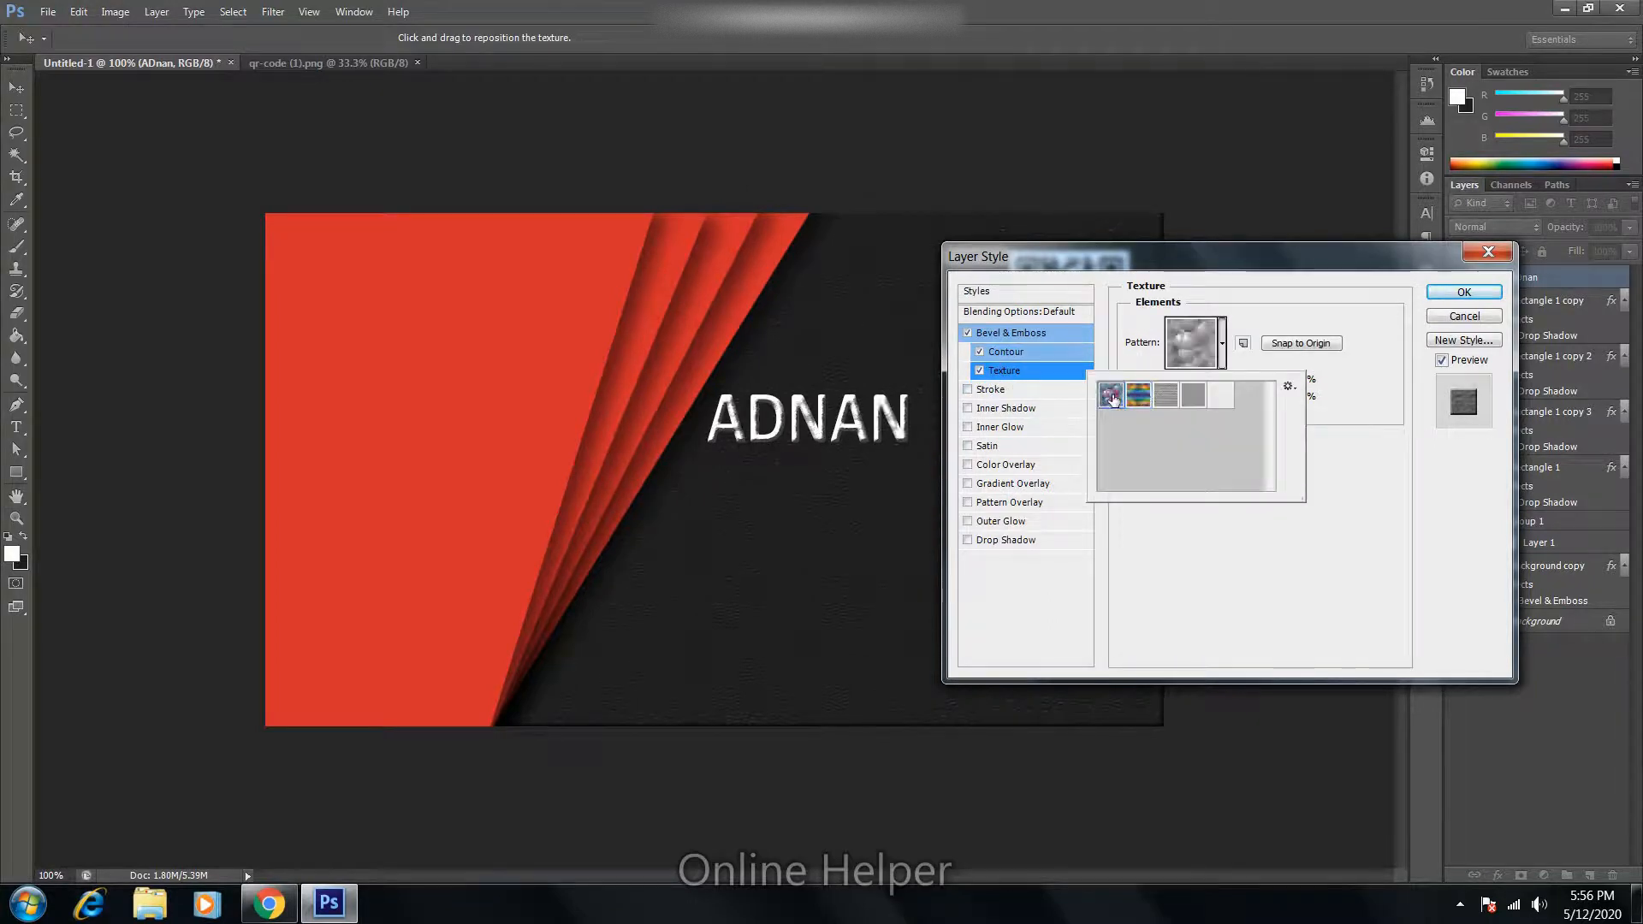
pyautogui.click(1169, 398)
pyautogui.click(1200, 394)
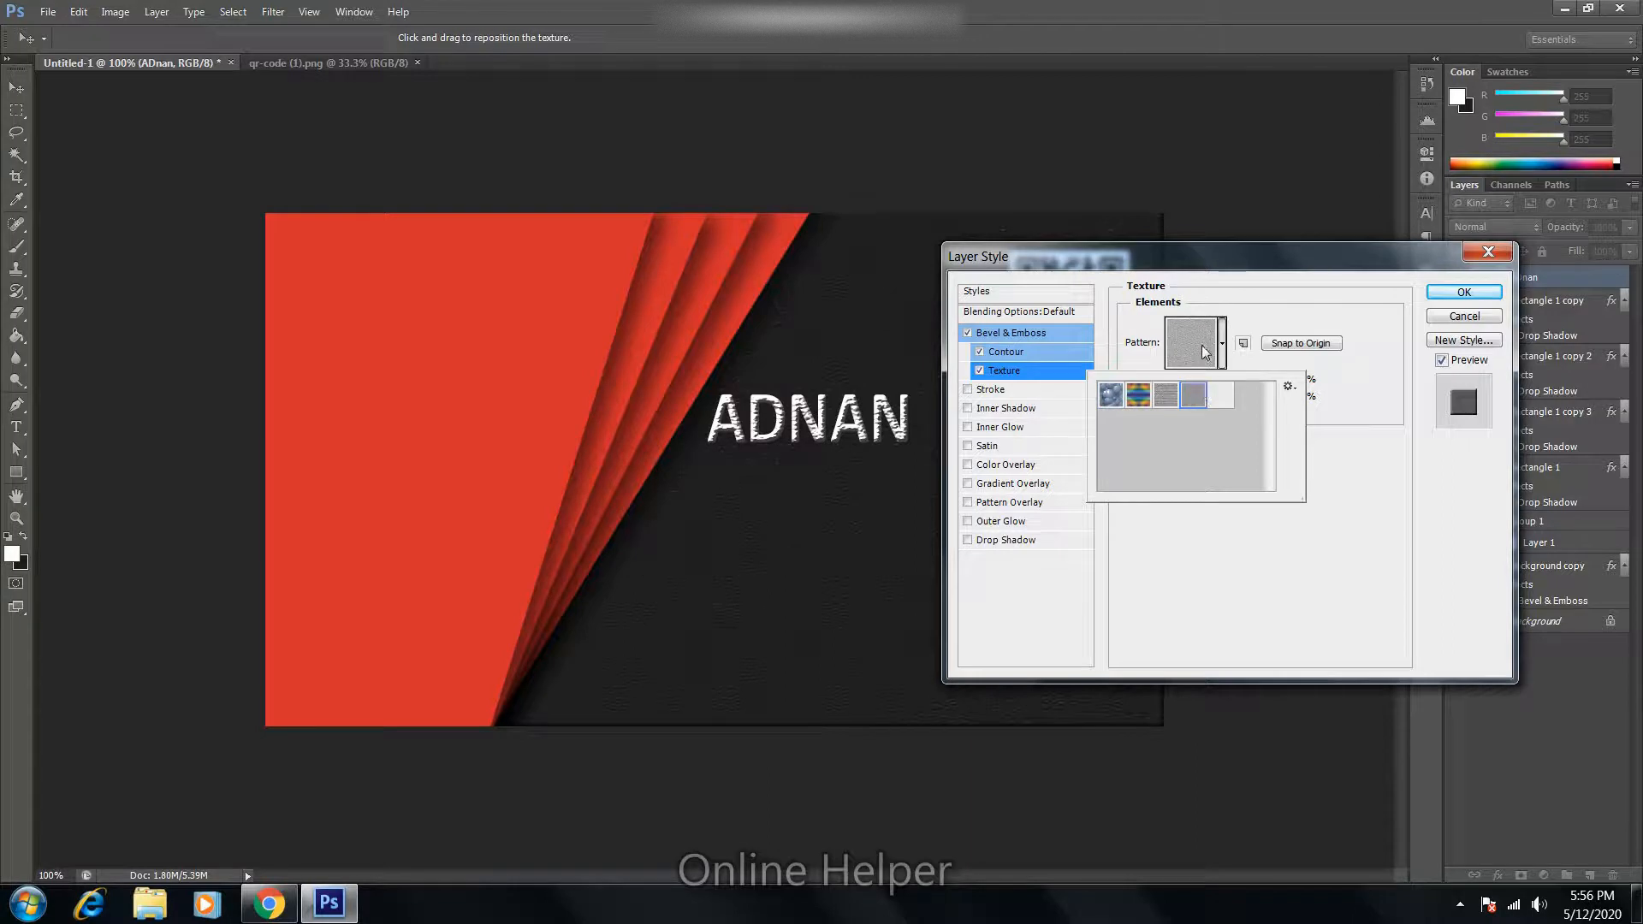
pyautogui.click(1132, 361)
pyautogui.moveTo(1238, 400); pyautogui.dragTo(1242, 399)
pyautogui.click(1443, 296)
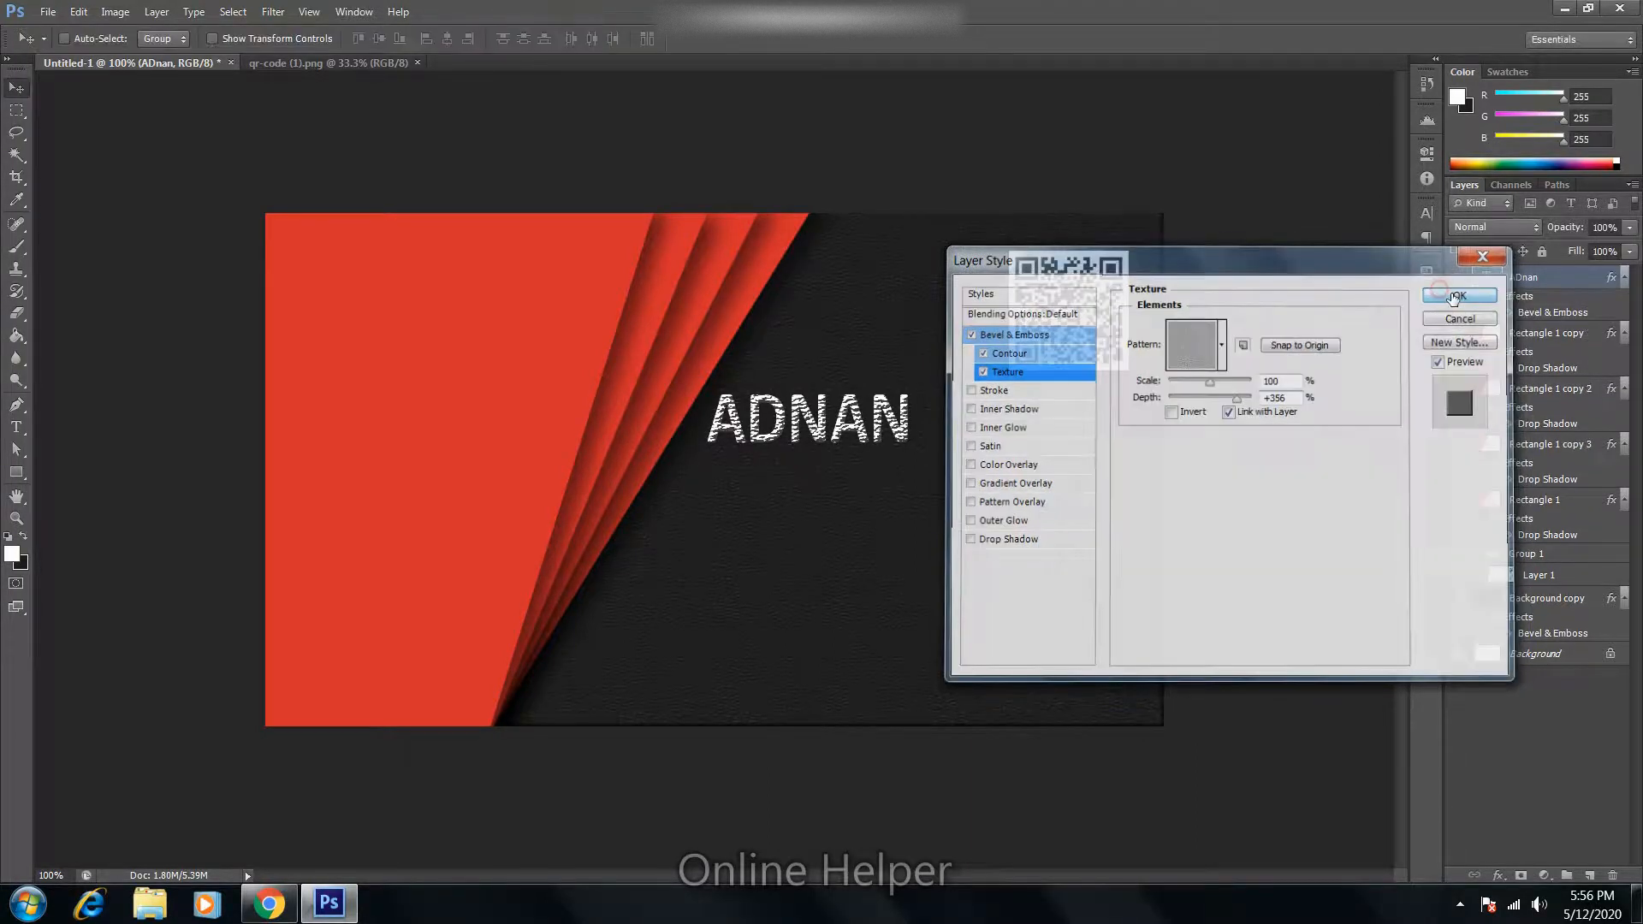
# Step: Add STUDIO as white 48 pt Calibri Bold text and shift it below the name text
pyautogui.press('t')
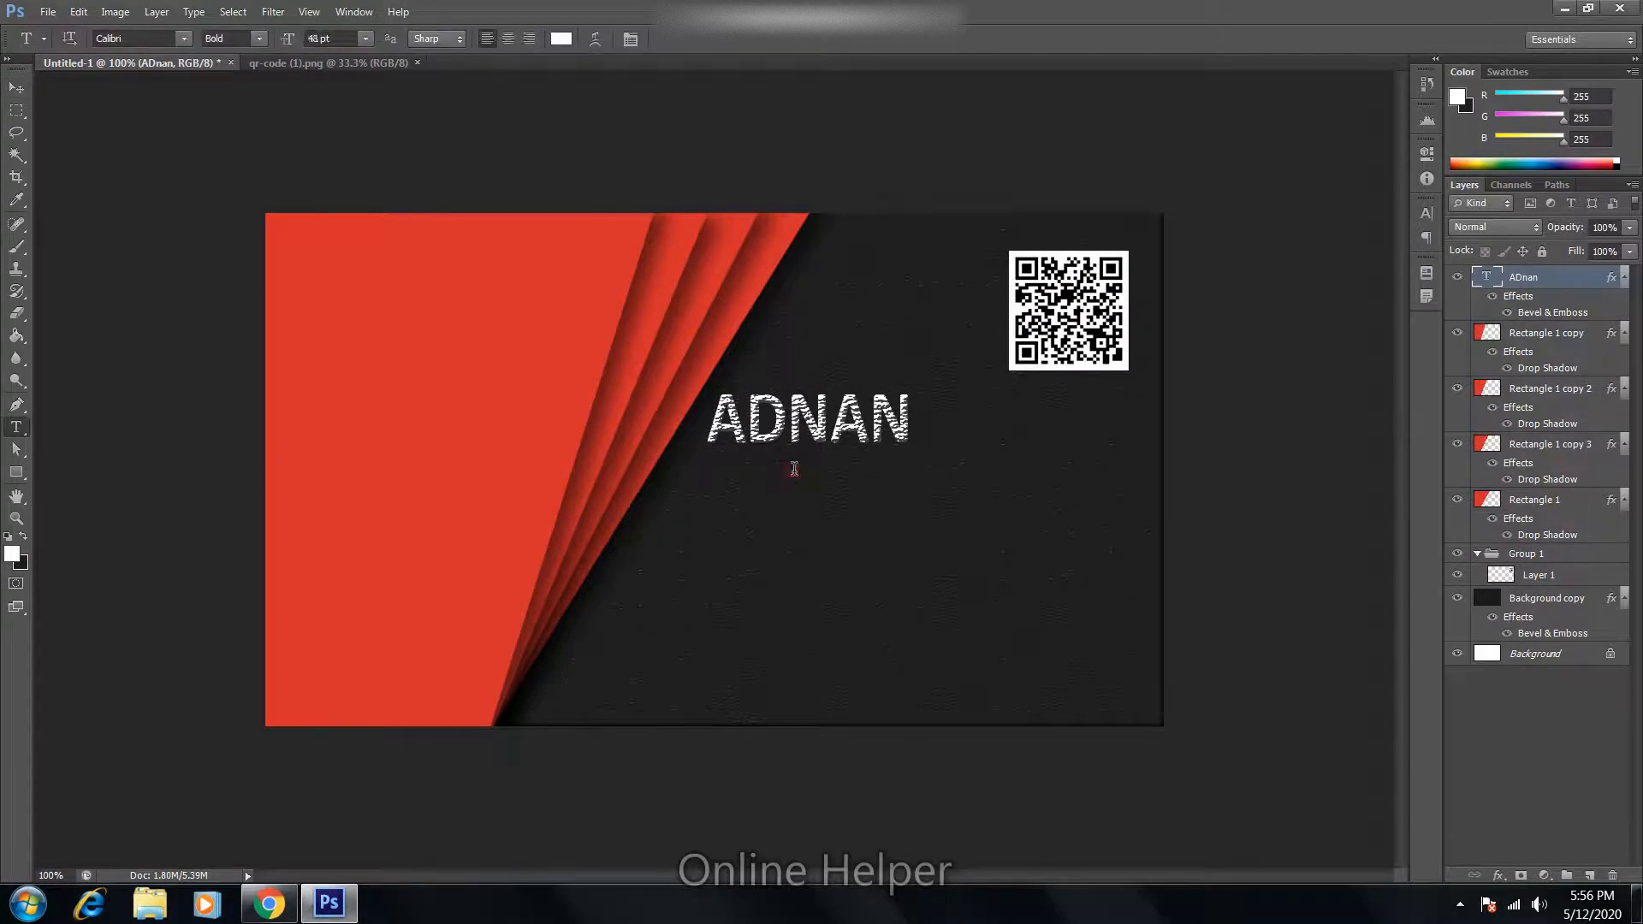
pyautogui.click(795, 470)
pyautogui.write('STU')
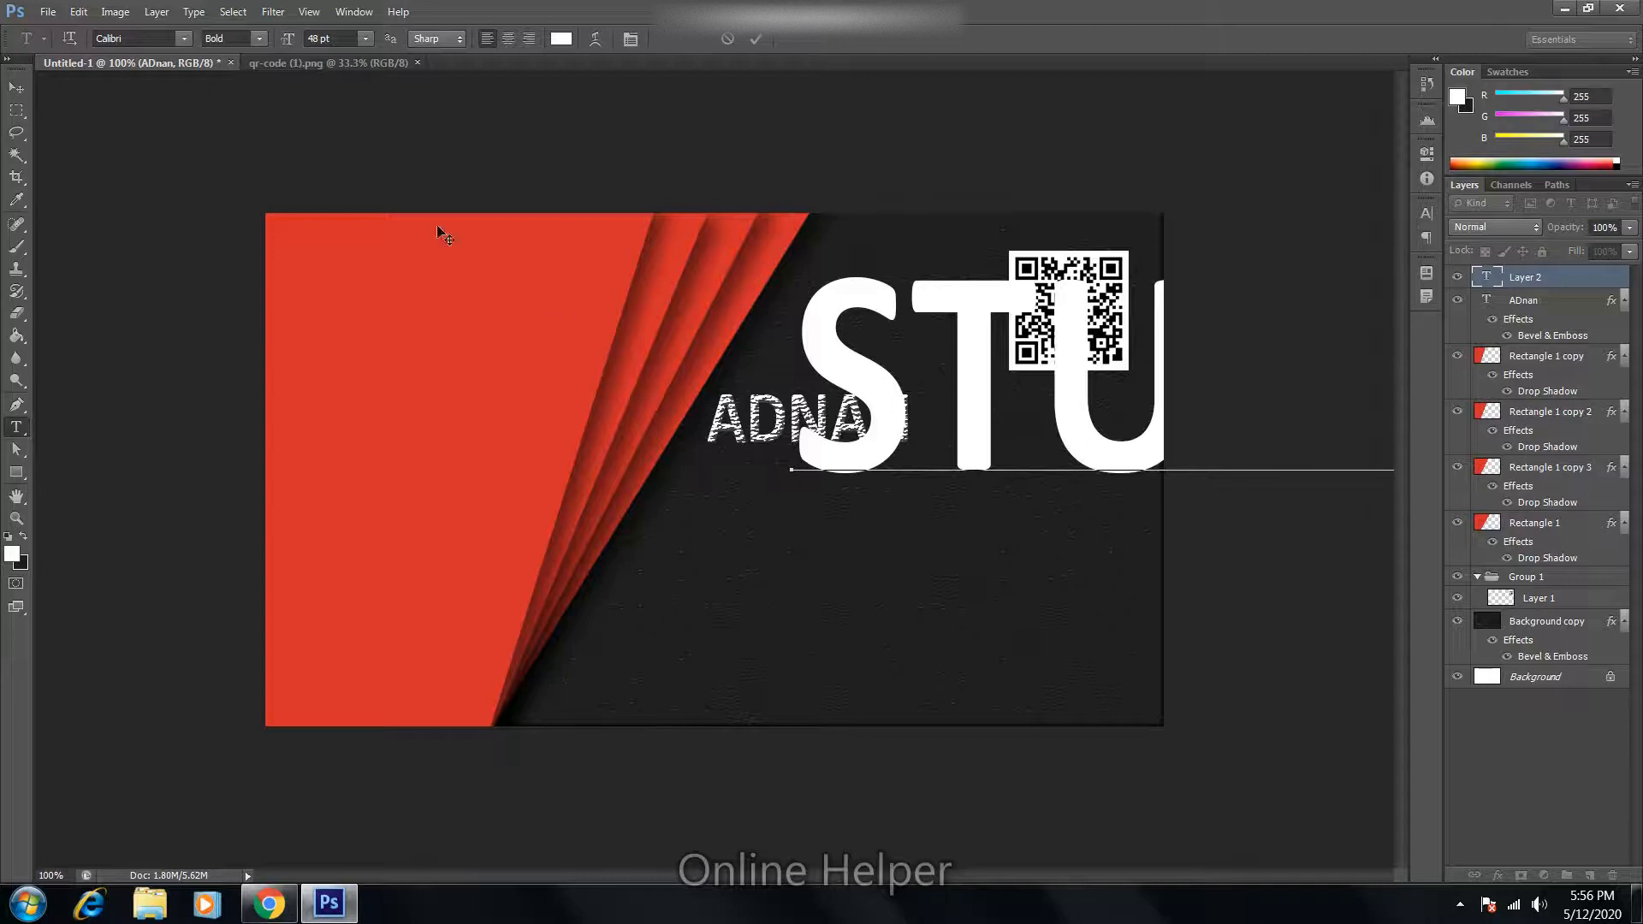
pyautogui.click(15, 77)
pyautogui.moveTo(957, 318); pyautogui.dragTo(572, 511)
# Step: Scale the STUDIO text to about 21.6% and place it just below the name, offset to the right
pyautogui.hotkey('ctrl', 't')
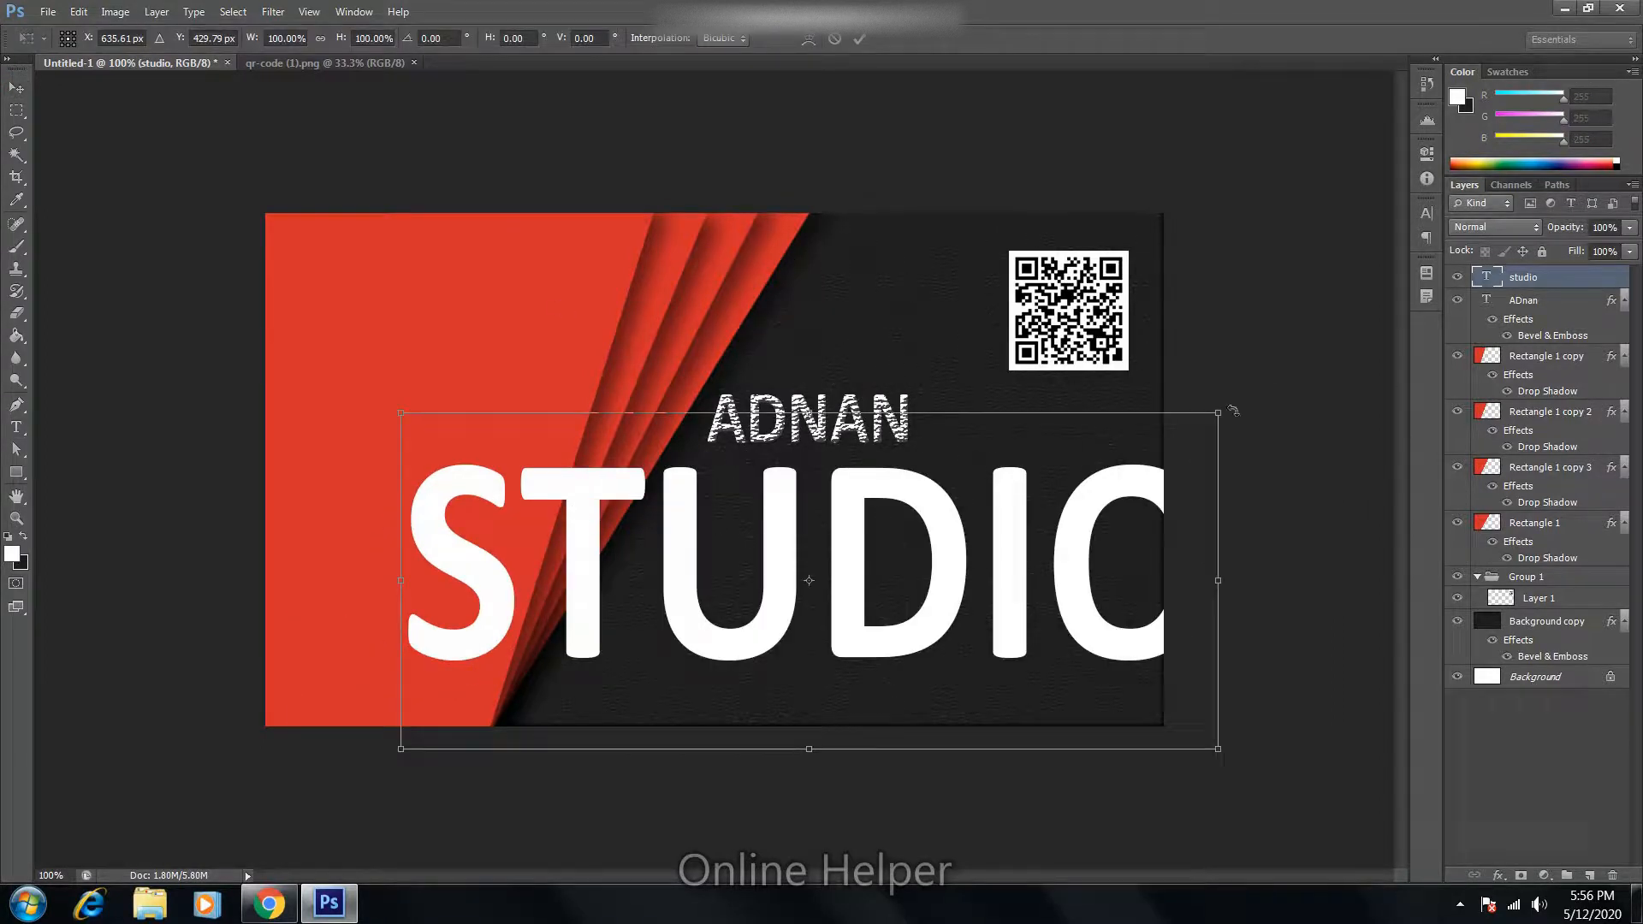
pyautogui.moveTo(1219, 413); pyautogui.dragTo(579, 671)
pyautogui.moveTo(492, 710); pyautogui.dragTo(920, 490)
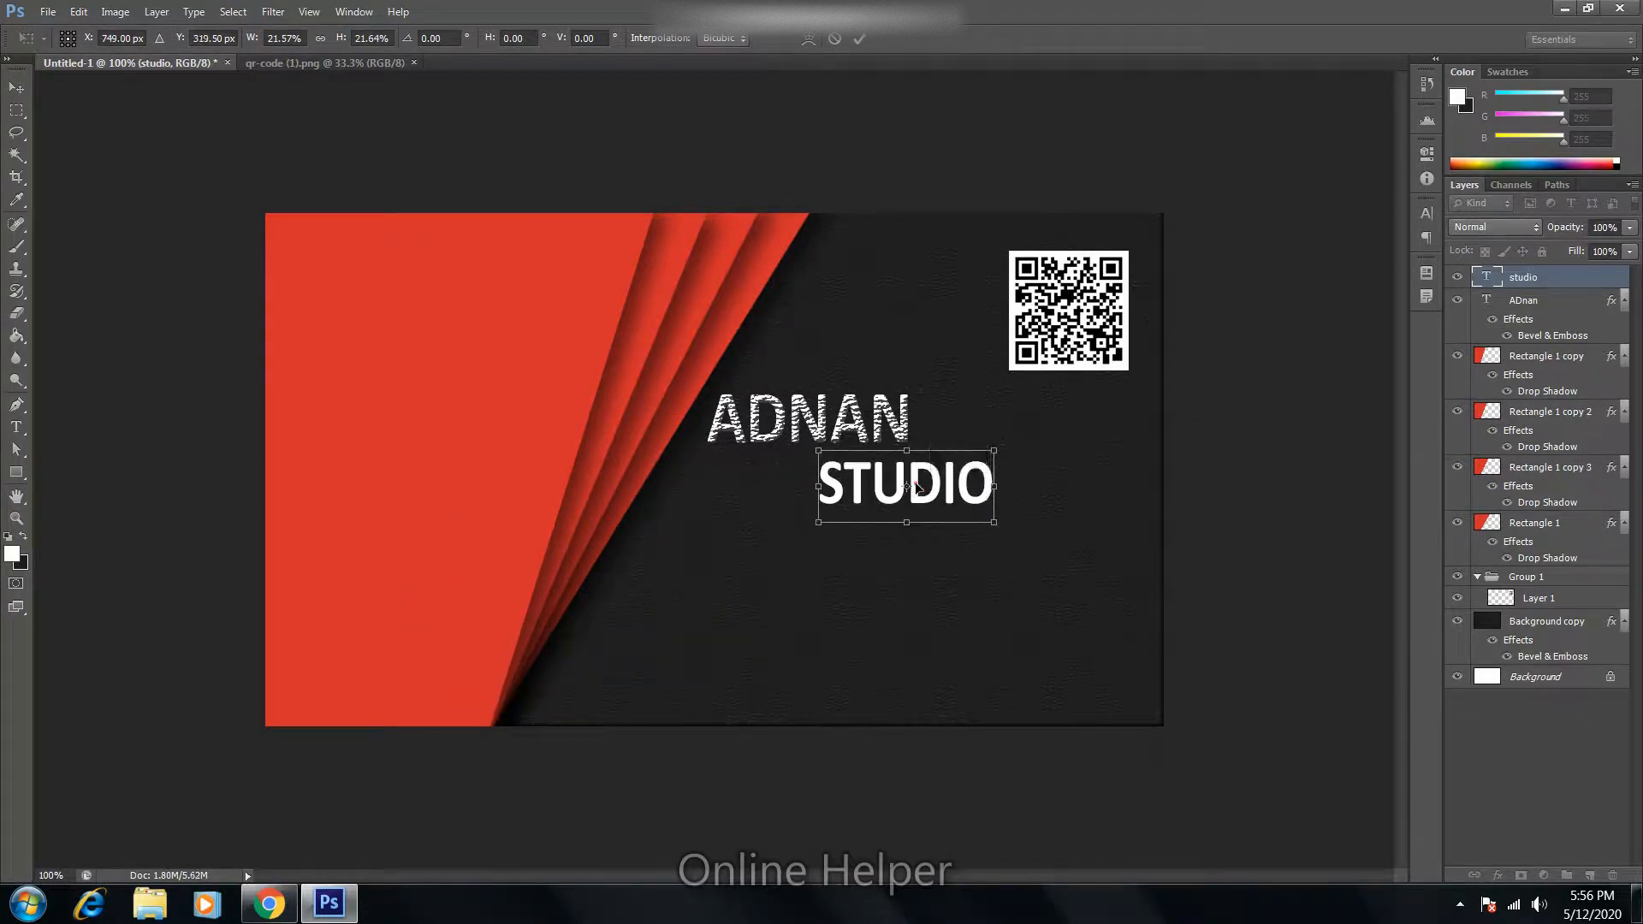
pyautogui.press('Return')
# Step: Recolour the whole word STUDIO to the muted red ae4141
pyautogui.press('t')
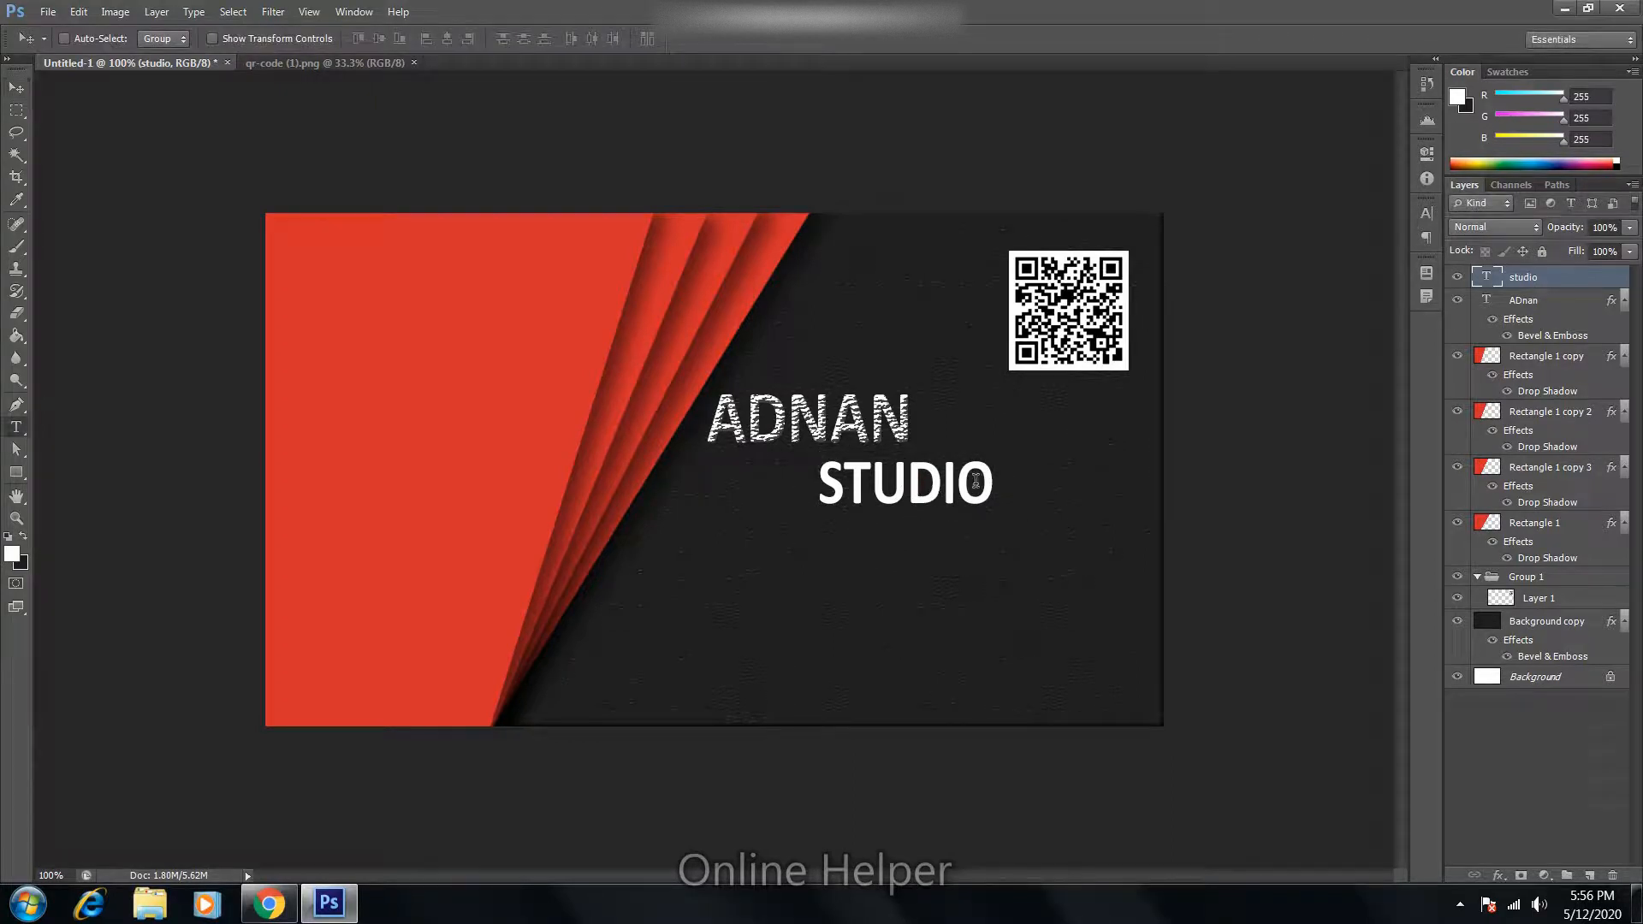
pyautogui.click(997, 478)
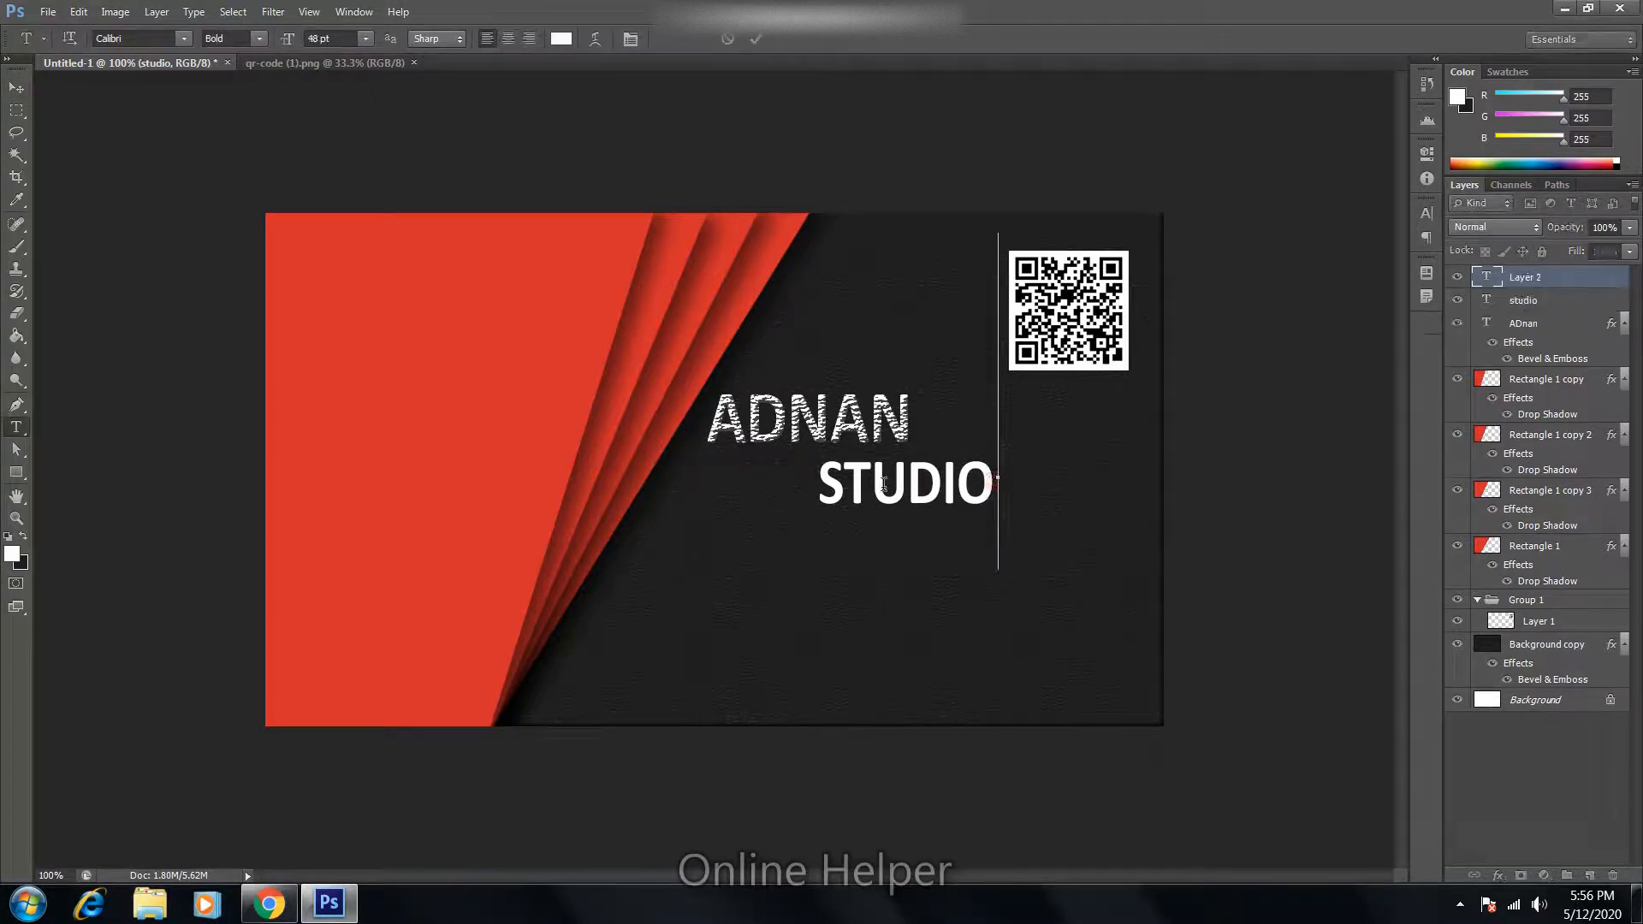
pyautogui.click(958, 485)
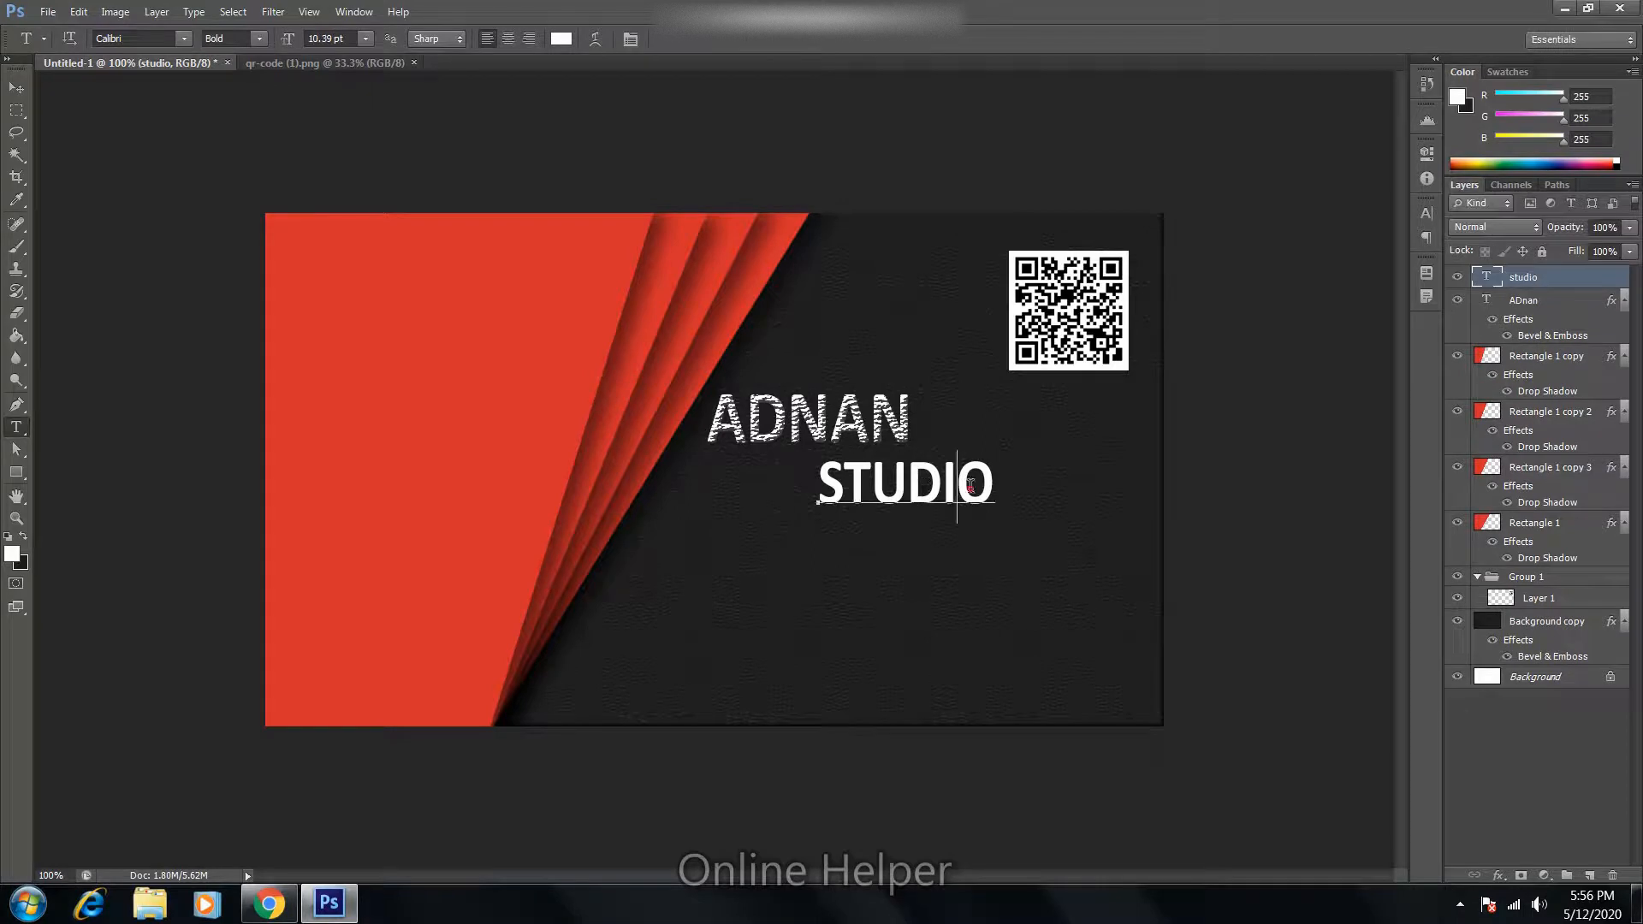
pyautogui.moveTo(999, 480); pyautogui.dragTo(809, 480)
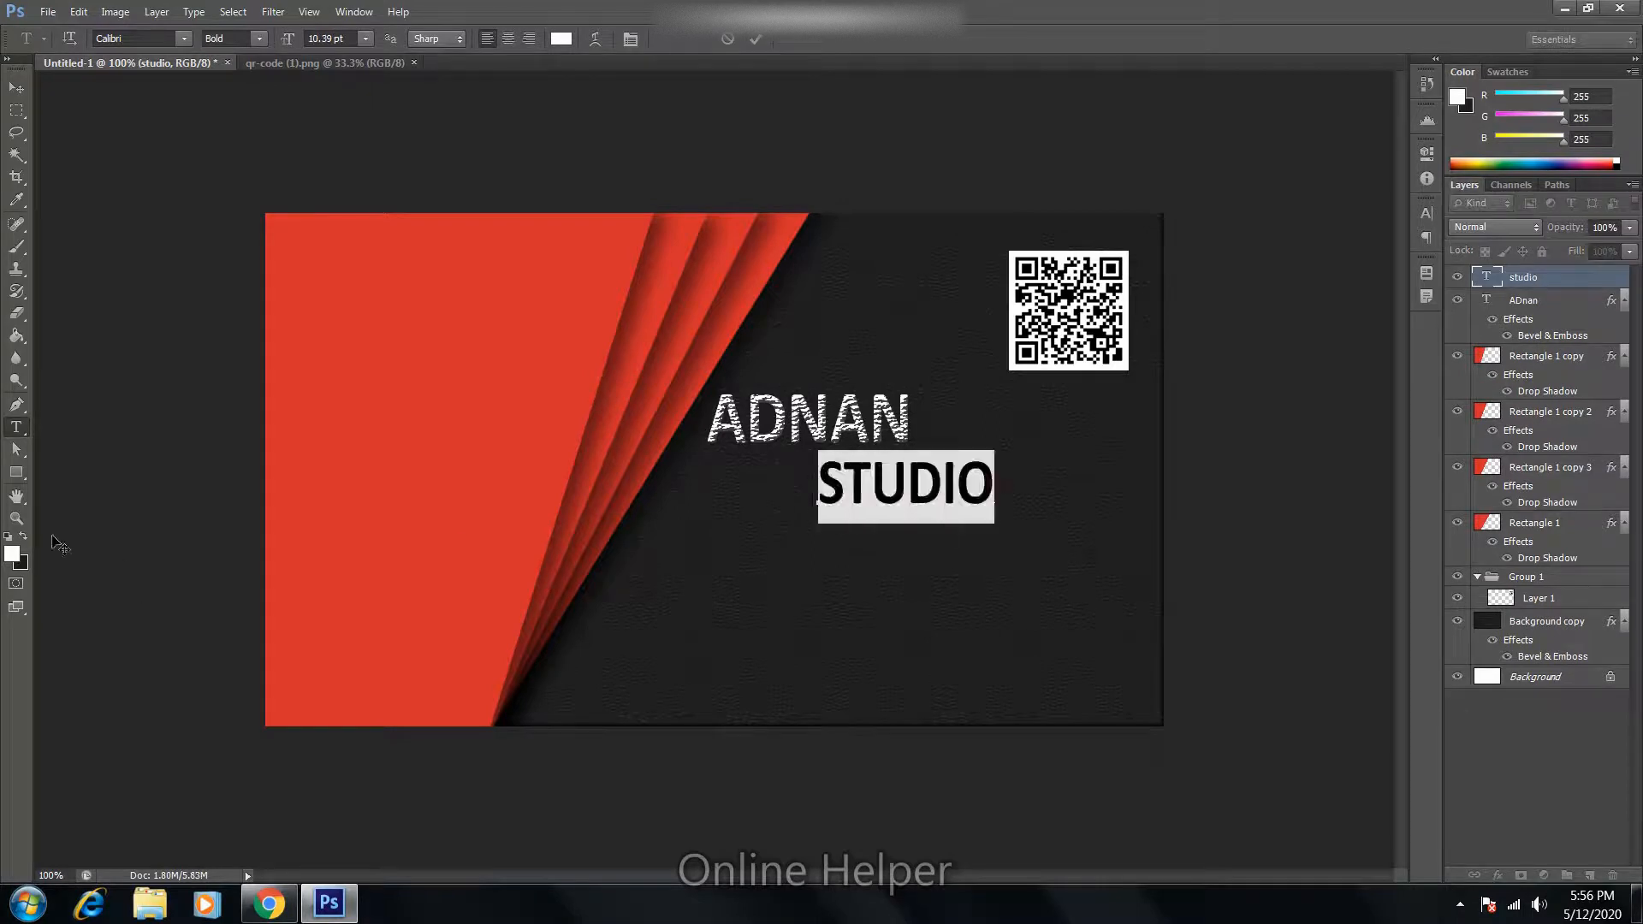
pyautogui.click(11, 552)
pyautogui.moveTo(706, 315); pyautogui.dragTo(727, 311)
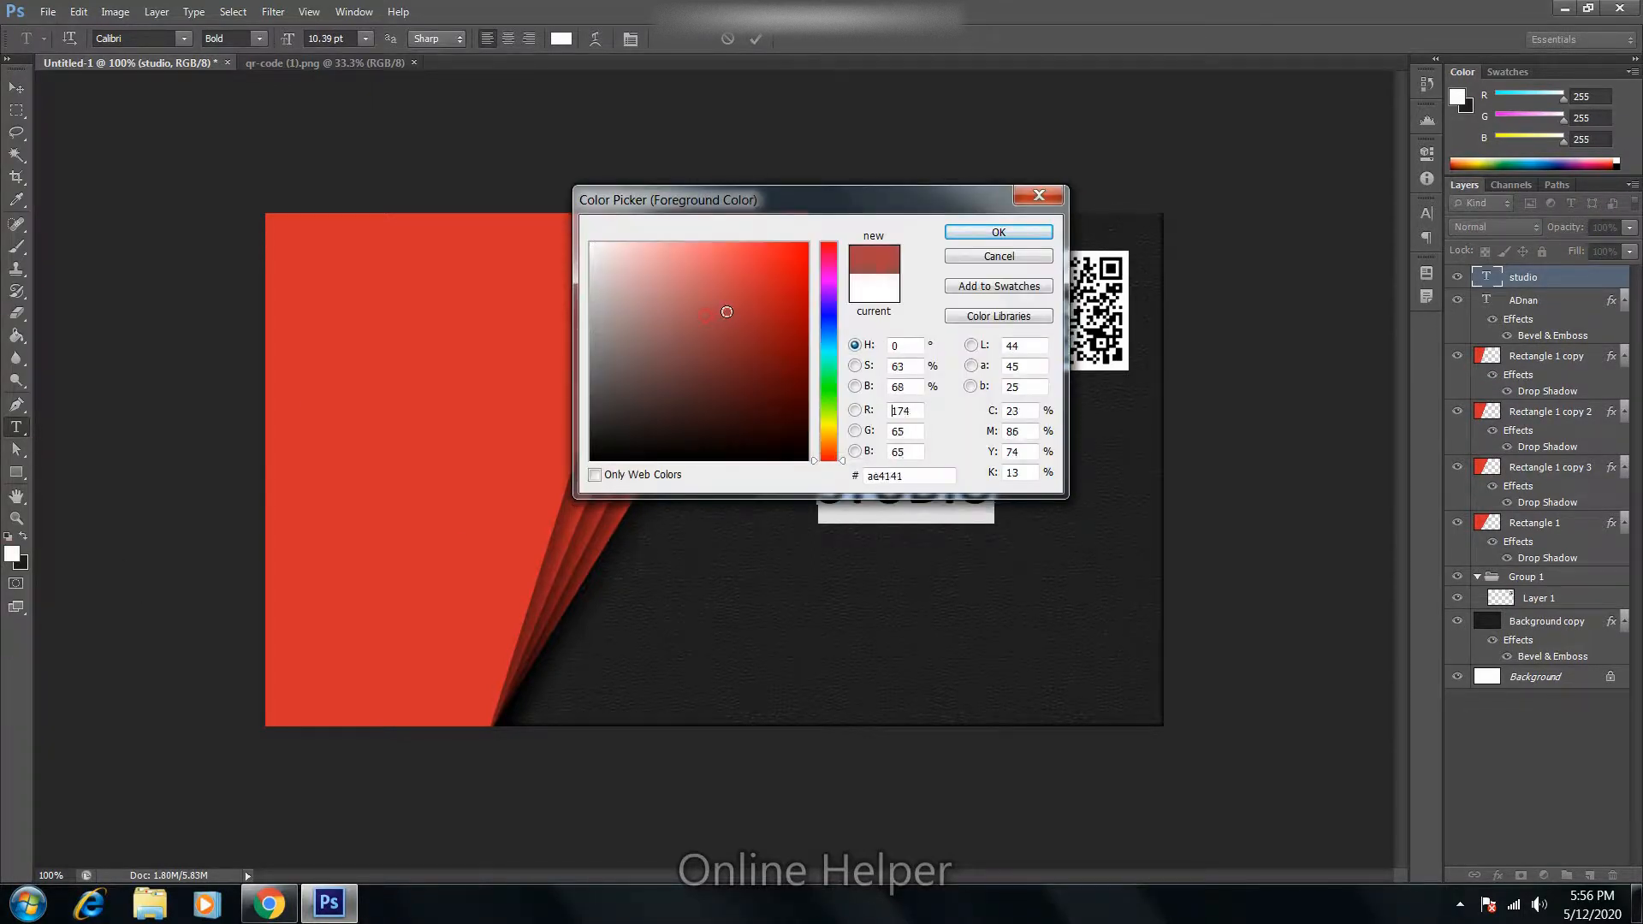
pyautogui.click(1042, 238)
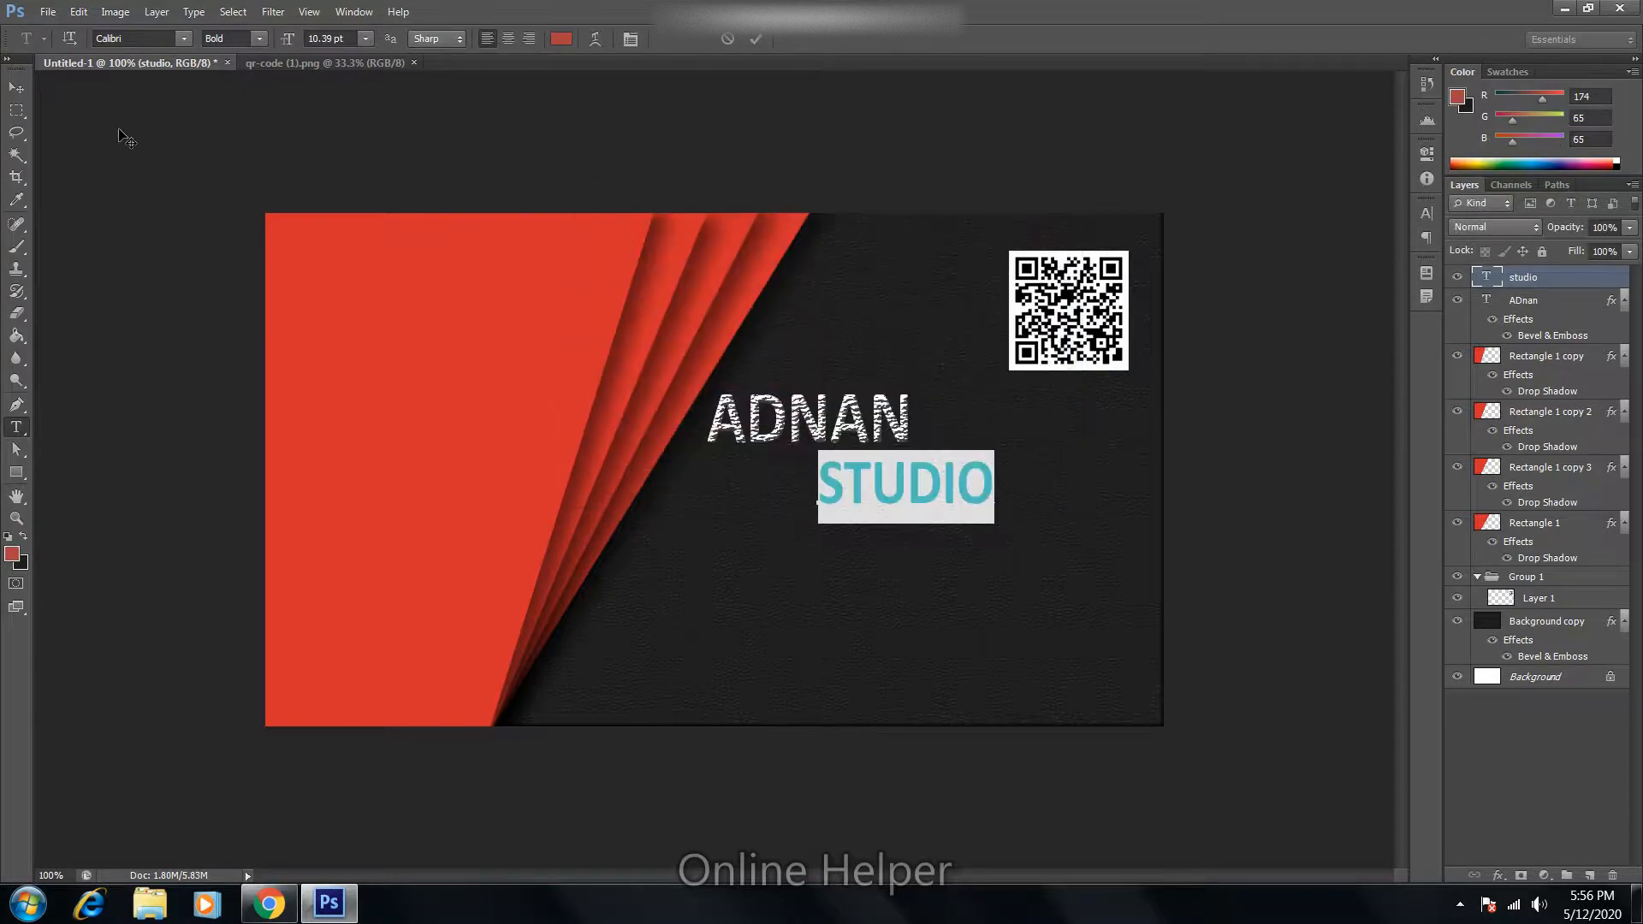
pyautogui.click(17, 87)
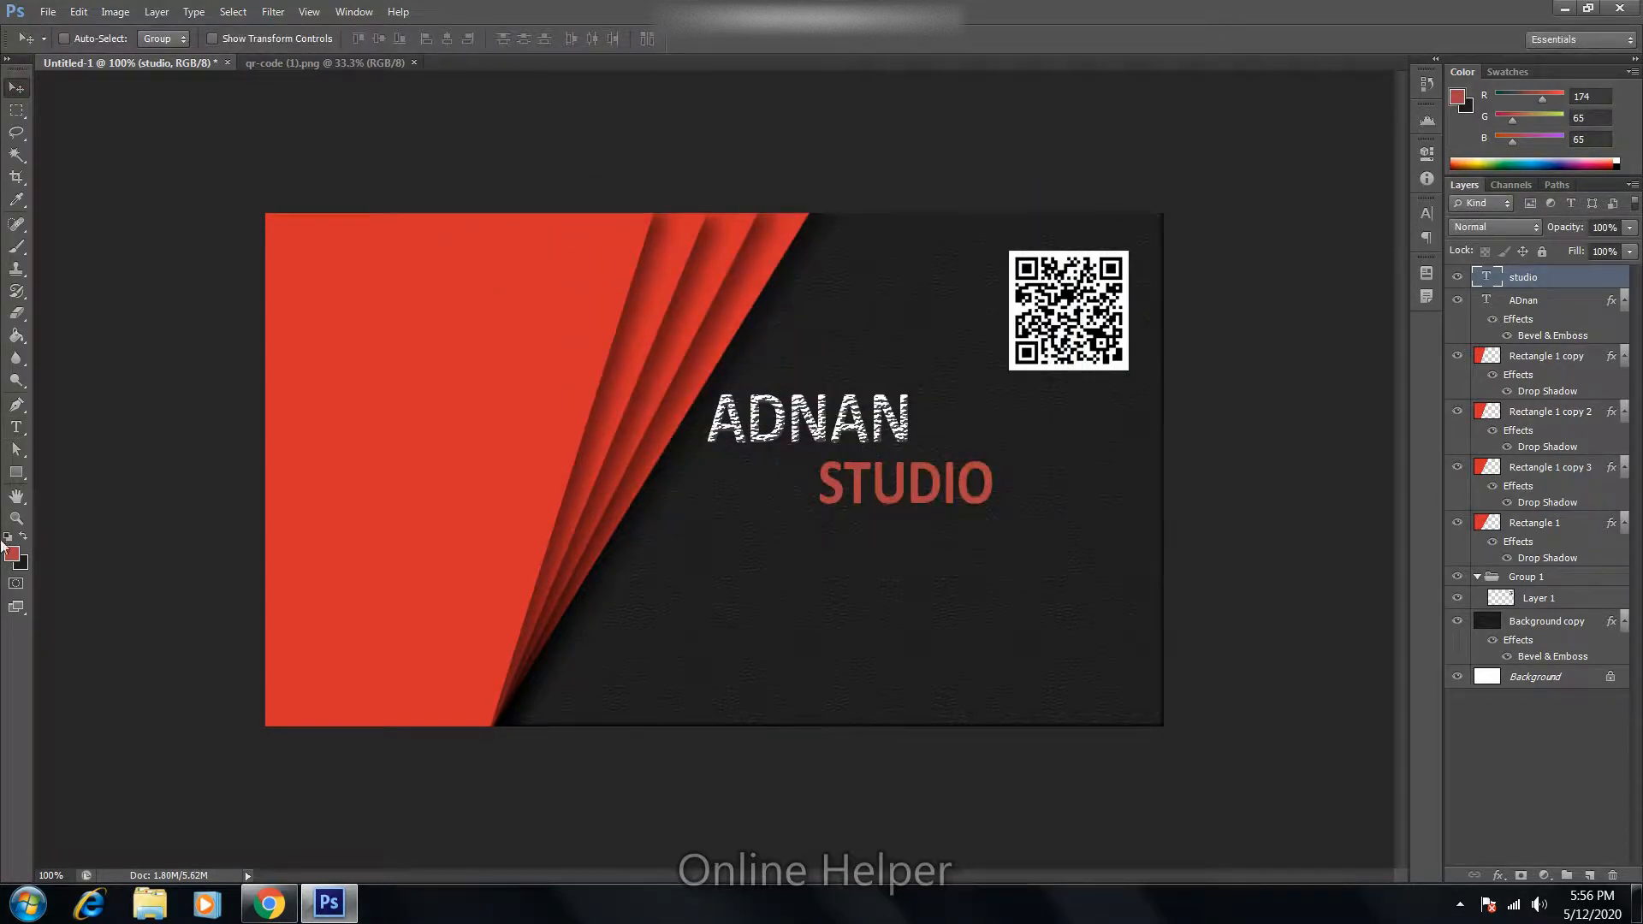
# Step: Try a muted red envelope custom shape about 56 × 35 px below STUDIO near the card's lower edge, and undo it
pyautogui.click(16, 472)
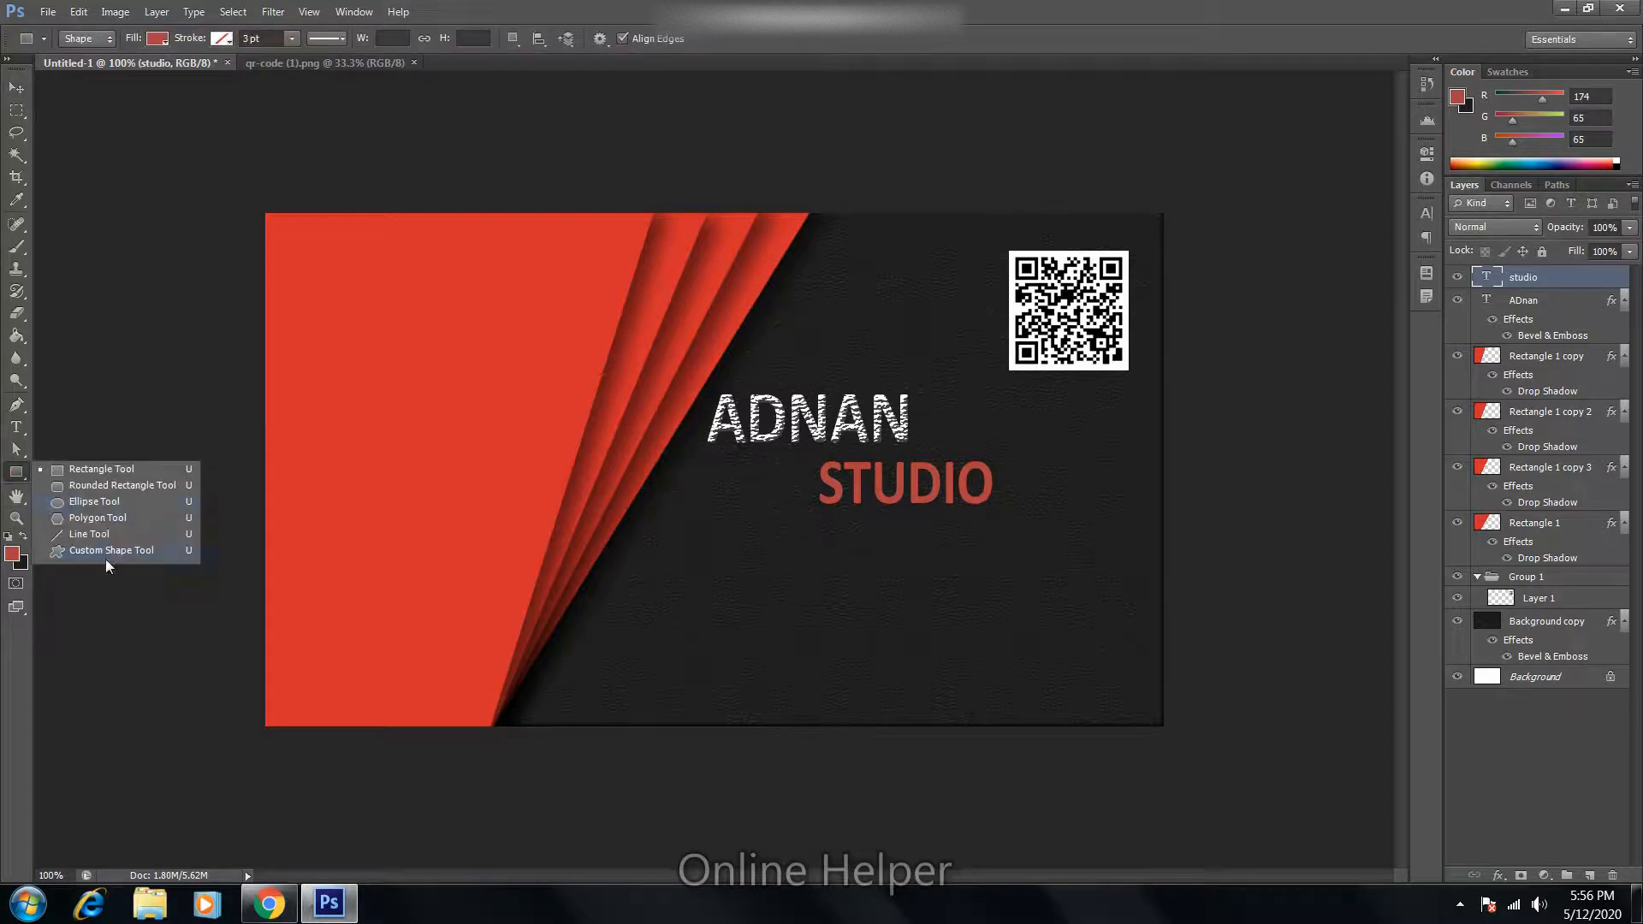
pyautogui.click(110, 554)
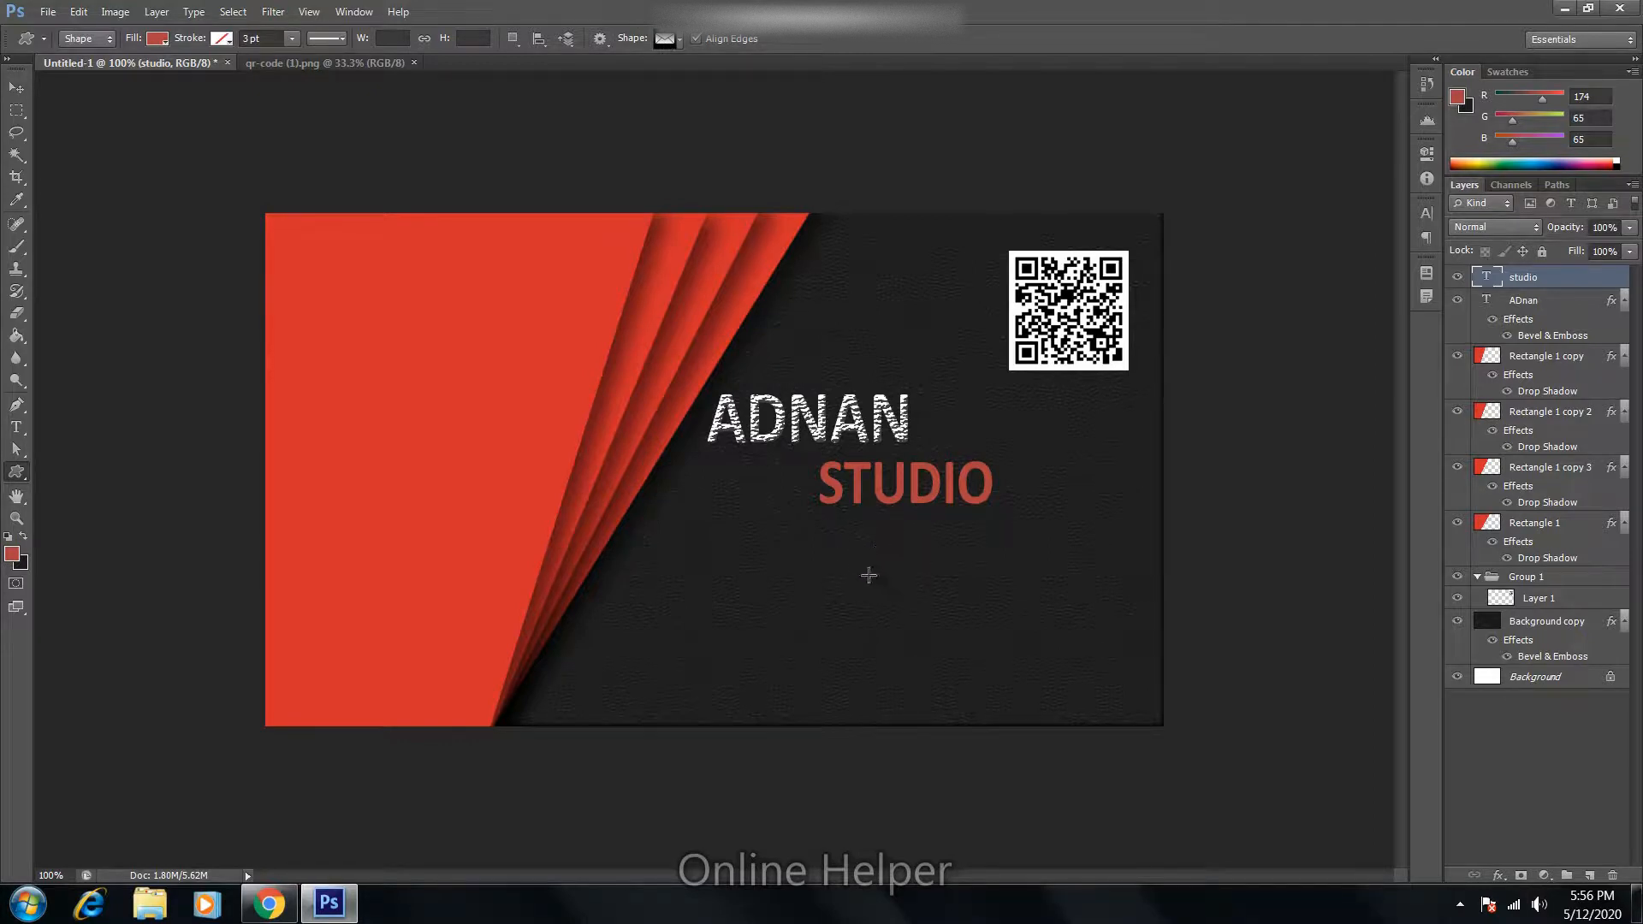
pyautogui.moveTo(869, 654); pyautogui.dragTo(917, 683)
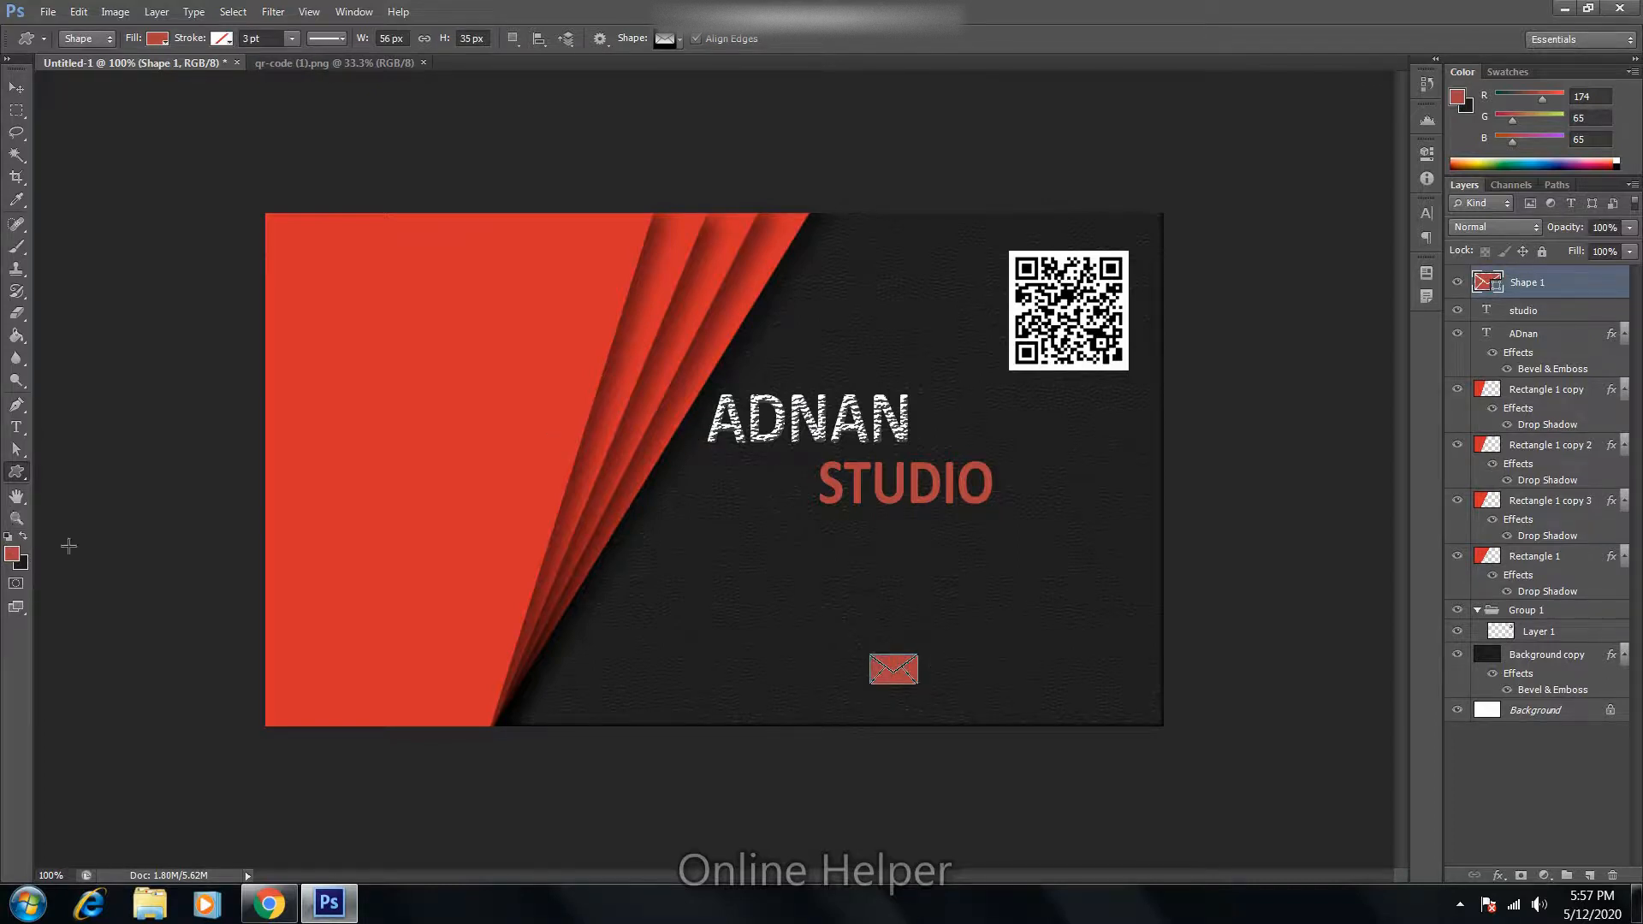
pyautogui.click(72, 545)
pyautogui.hotkey('ctrl', 'alt', 'z')
pyautogui.hotkey('ctrl', 'alt', 'z')
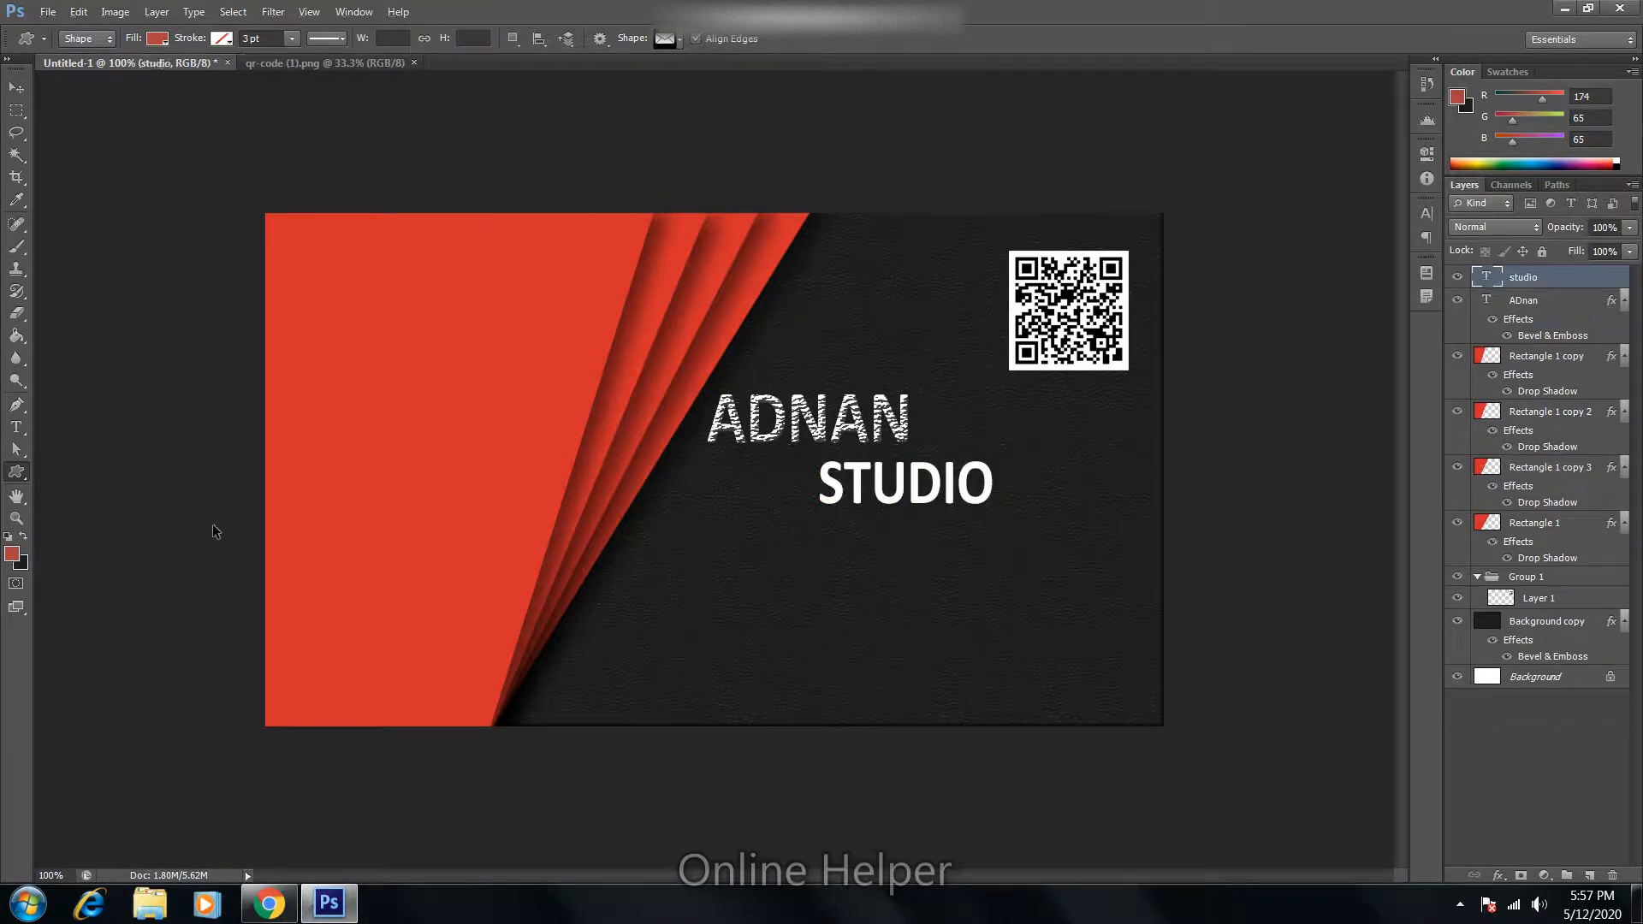
pyautogui.hotkey('ctrl', 'shift', 'z')
pyautogui.hotkey('ctrl', 'shift', 'z')
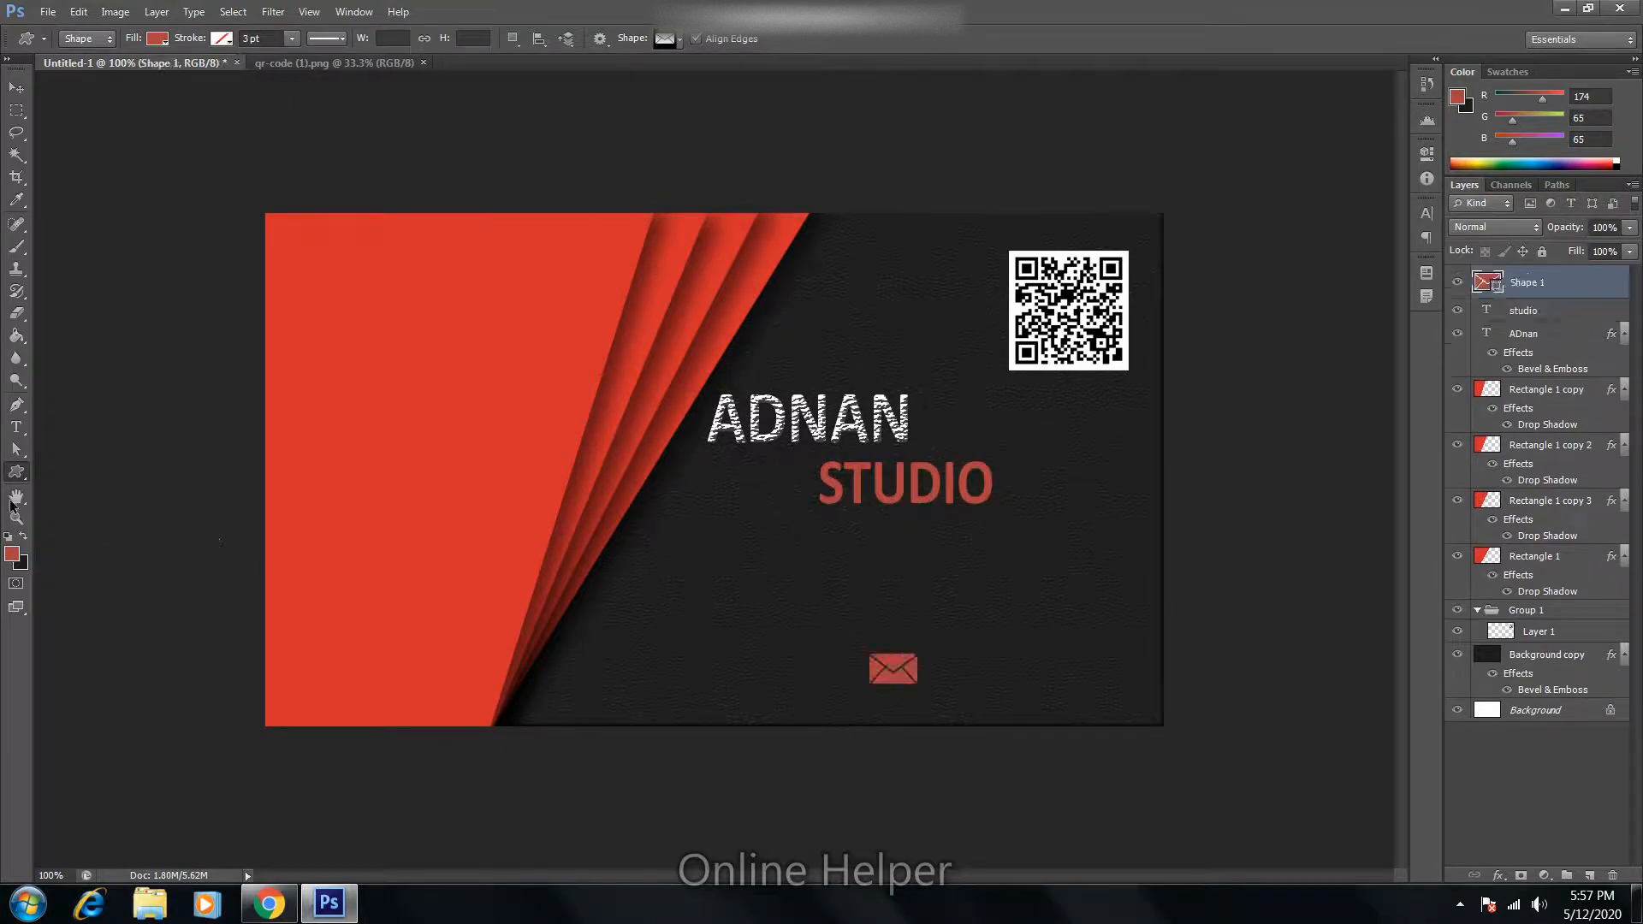
pyautogui.hotkey('ctrl', 'alt', 'z')
# Step: Set the foreground colour to white and draw an envelope custom shape about 52 × 42 px below STUDIO, near the card's lower edge
pyautogui.click(13, 555)
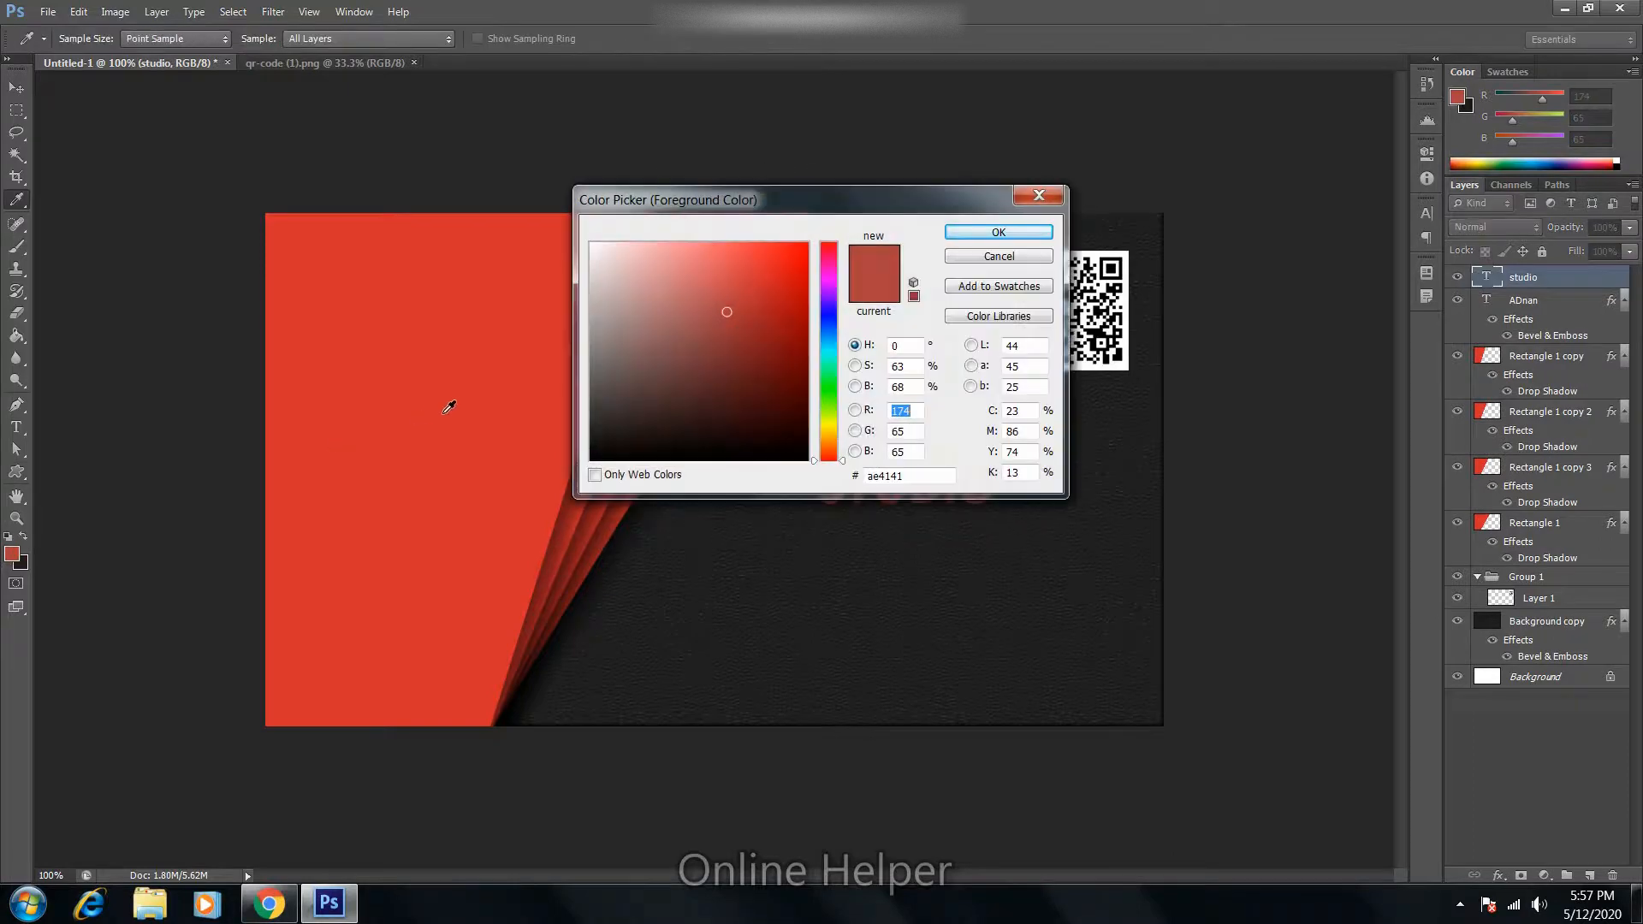
pyautogui.click(592, 245)
pyautogui.click(963, 235)
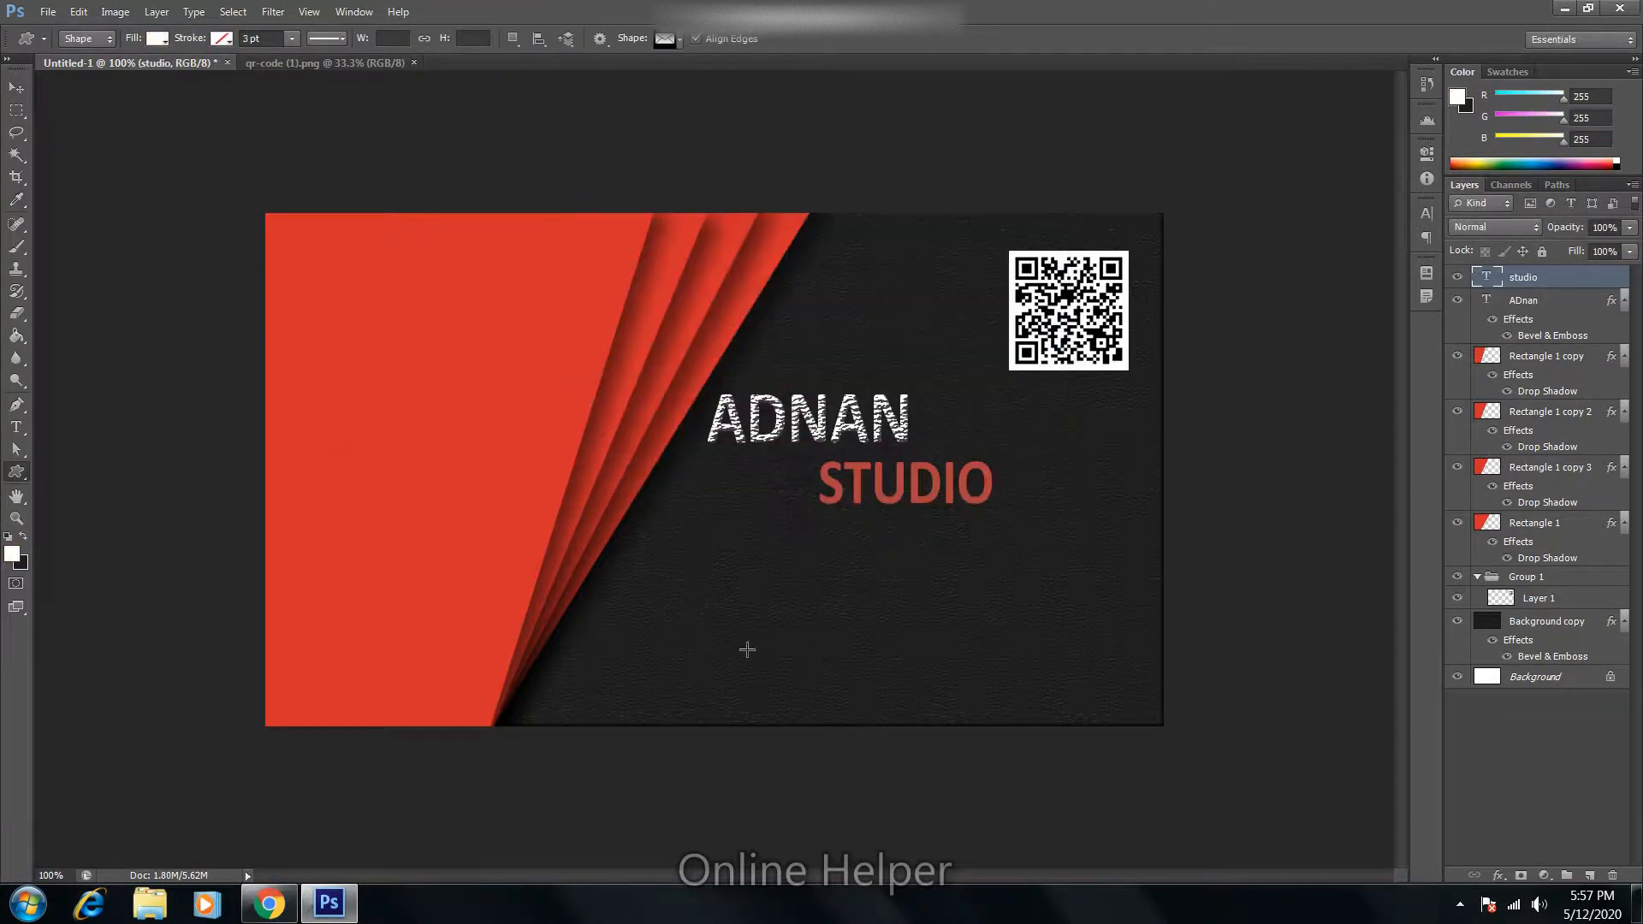
pyautogui.moveTo(834, 633); pyautogui.dragTo(884, 664)
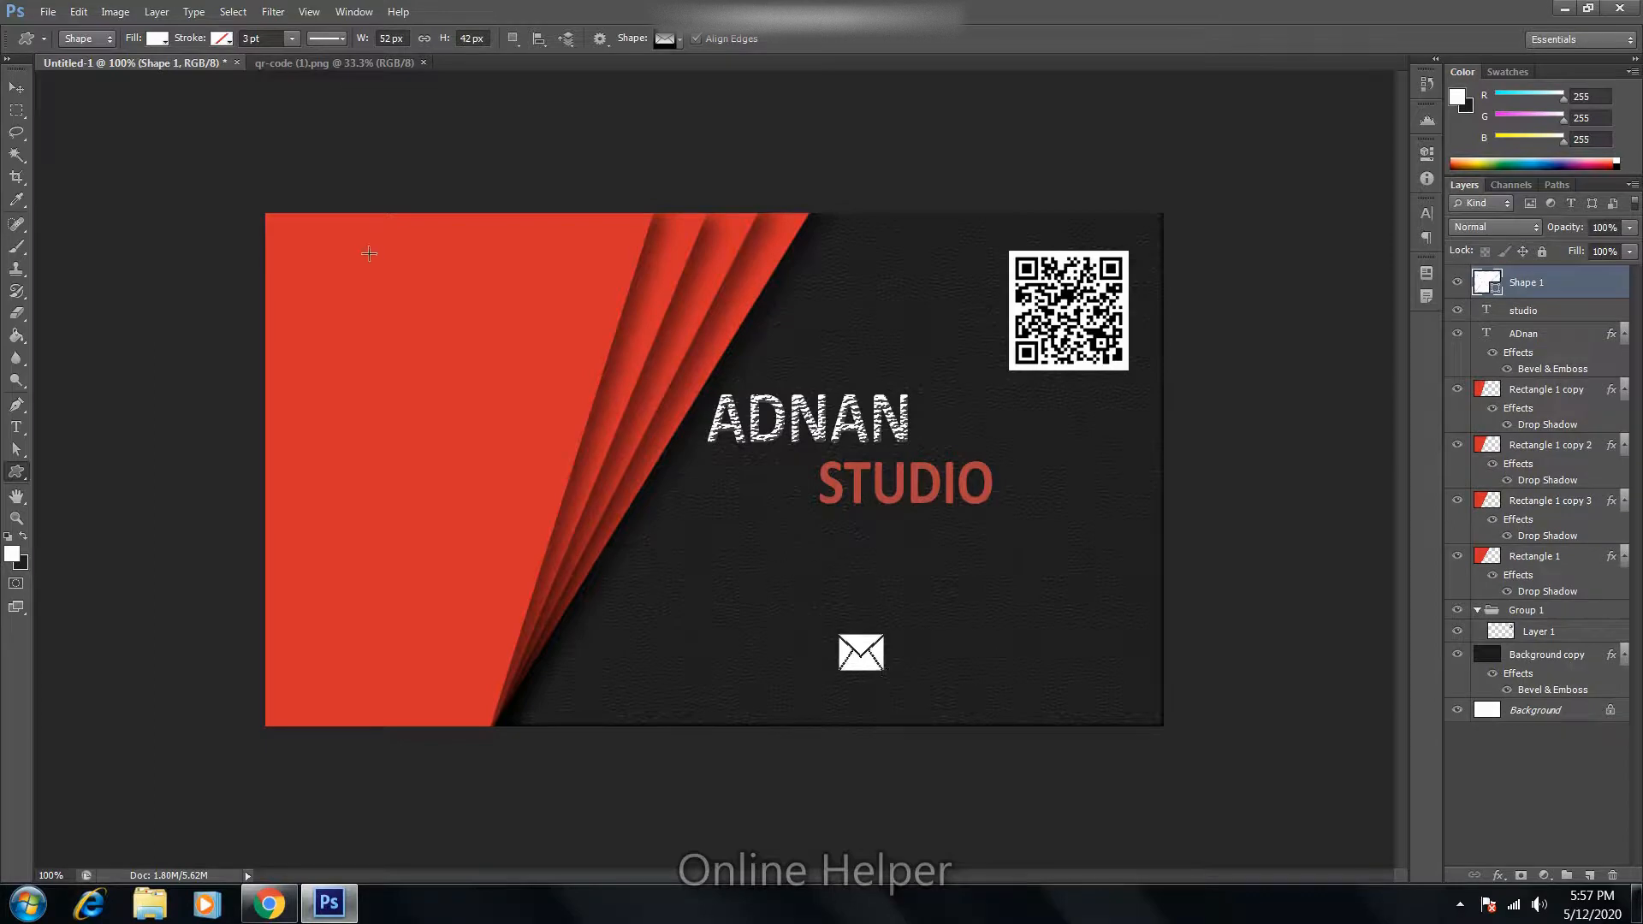
# Step: Try an outlined telephone custom shape about 85 × 39 px just below the envelope, and undo it
pyautogui.click(665, 40)
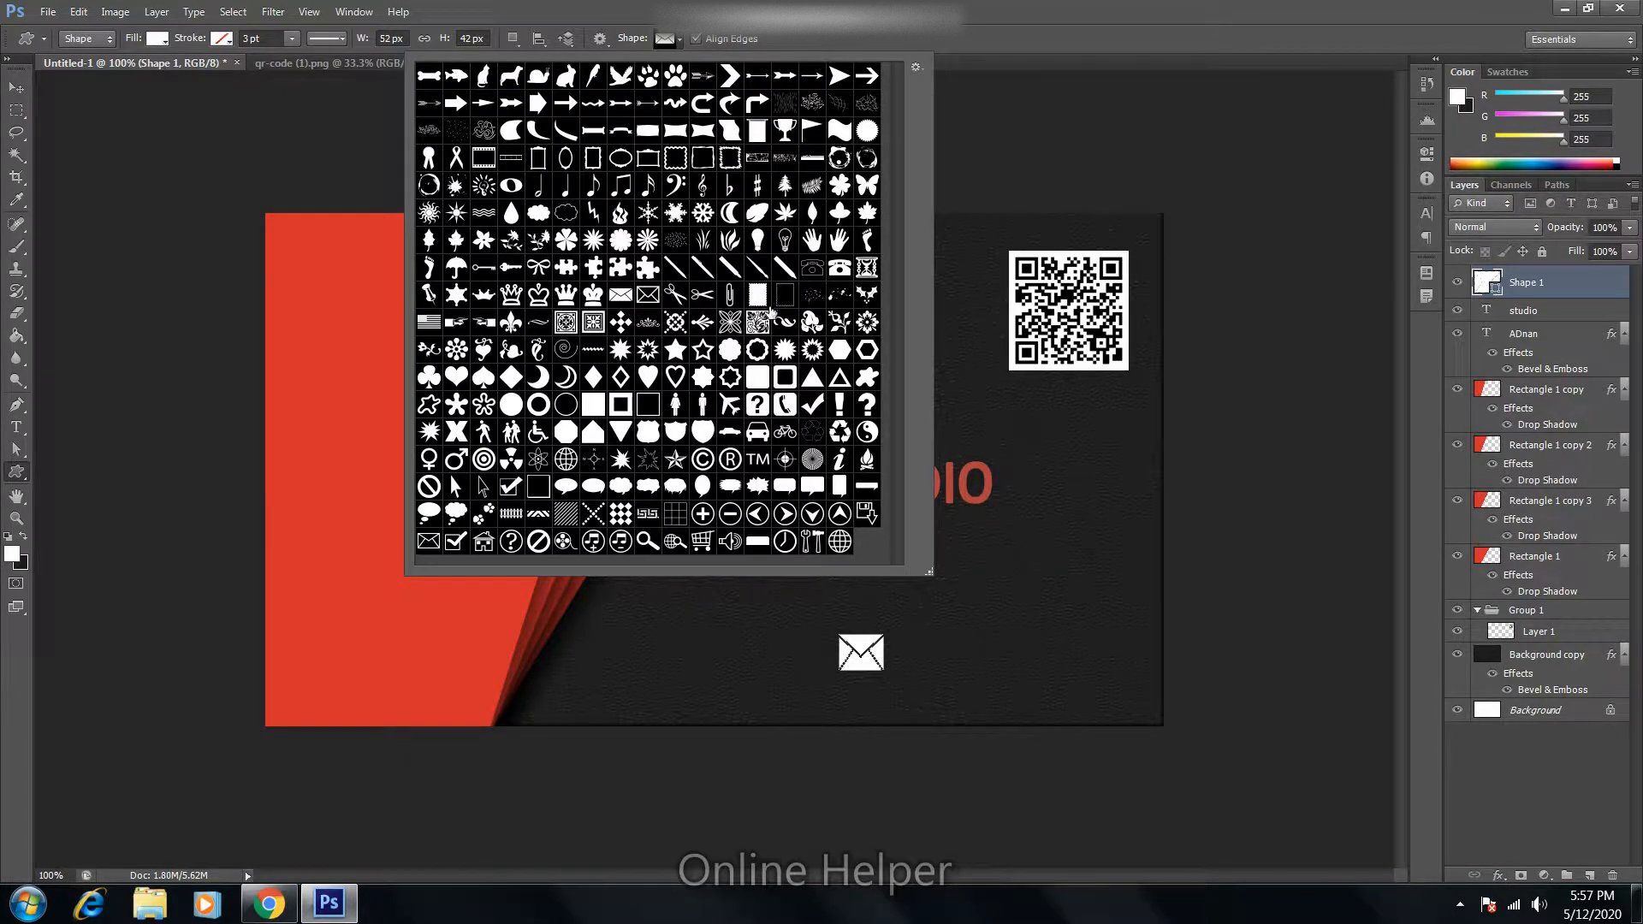
pyautogui.click(840, 268)
pyautogui.click(811, 270)
pyautogui.click(836, 693)
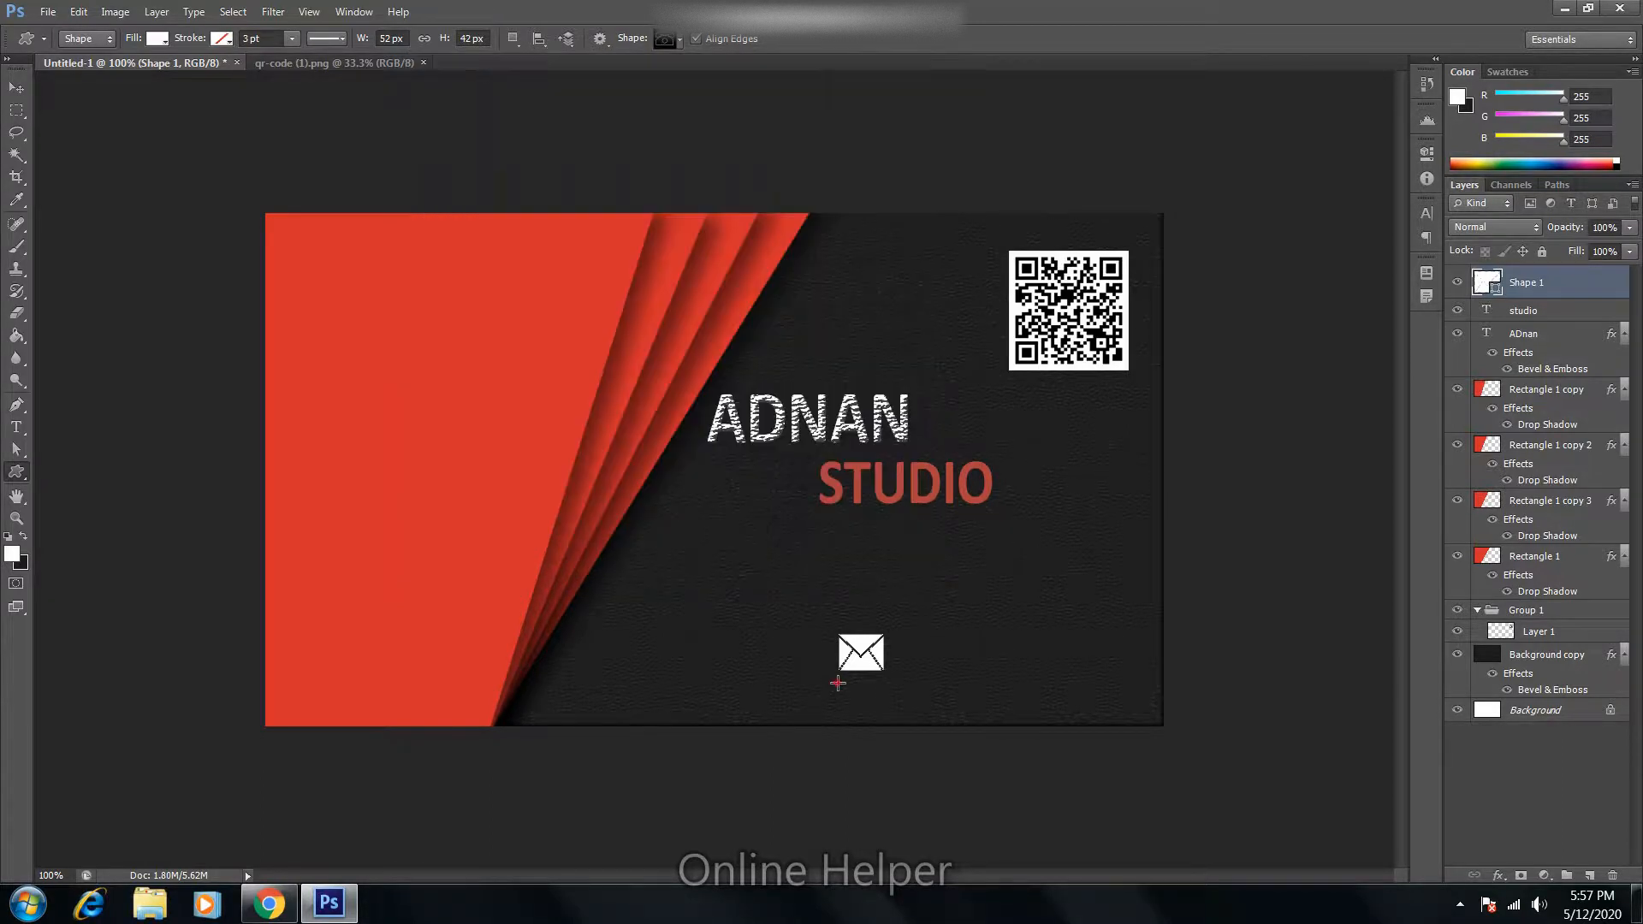
pyautogui.moveTo(837, 682); pyautogui.dragTo(909, 718)
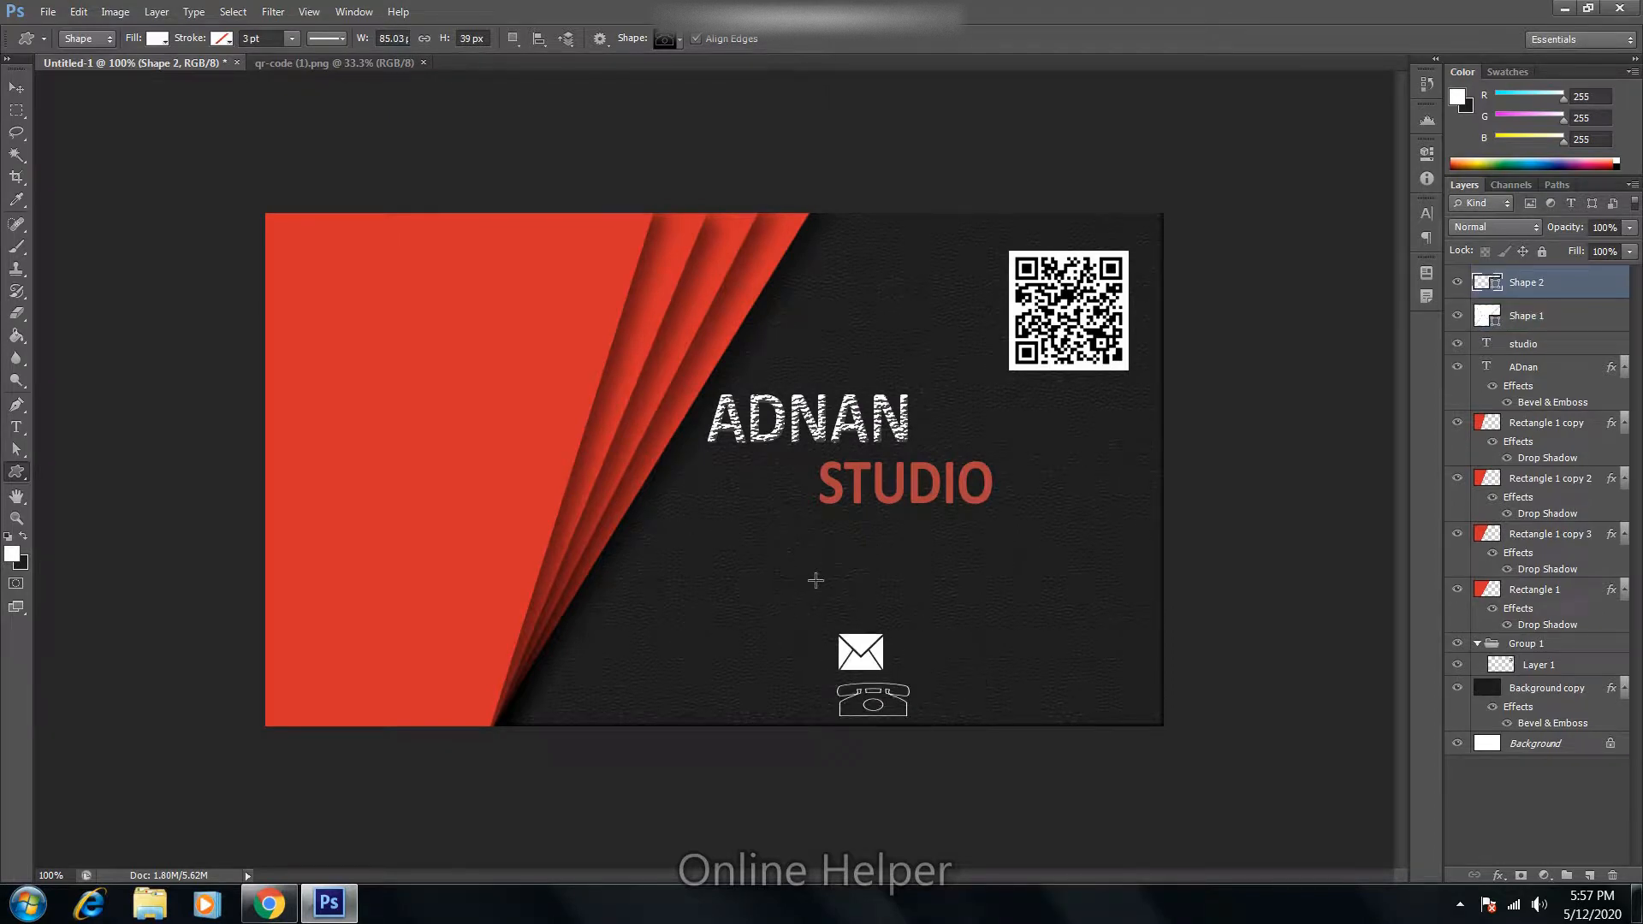
pyautogui.hotkey('ctrl', 'z')
# Step: Draw the solid telephone custom shape in white, about 60 × 36 px, directly below the envelope
pyautogui.click(671, 38)
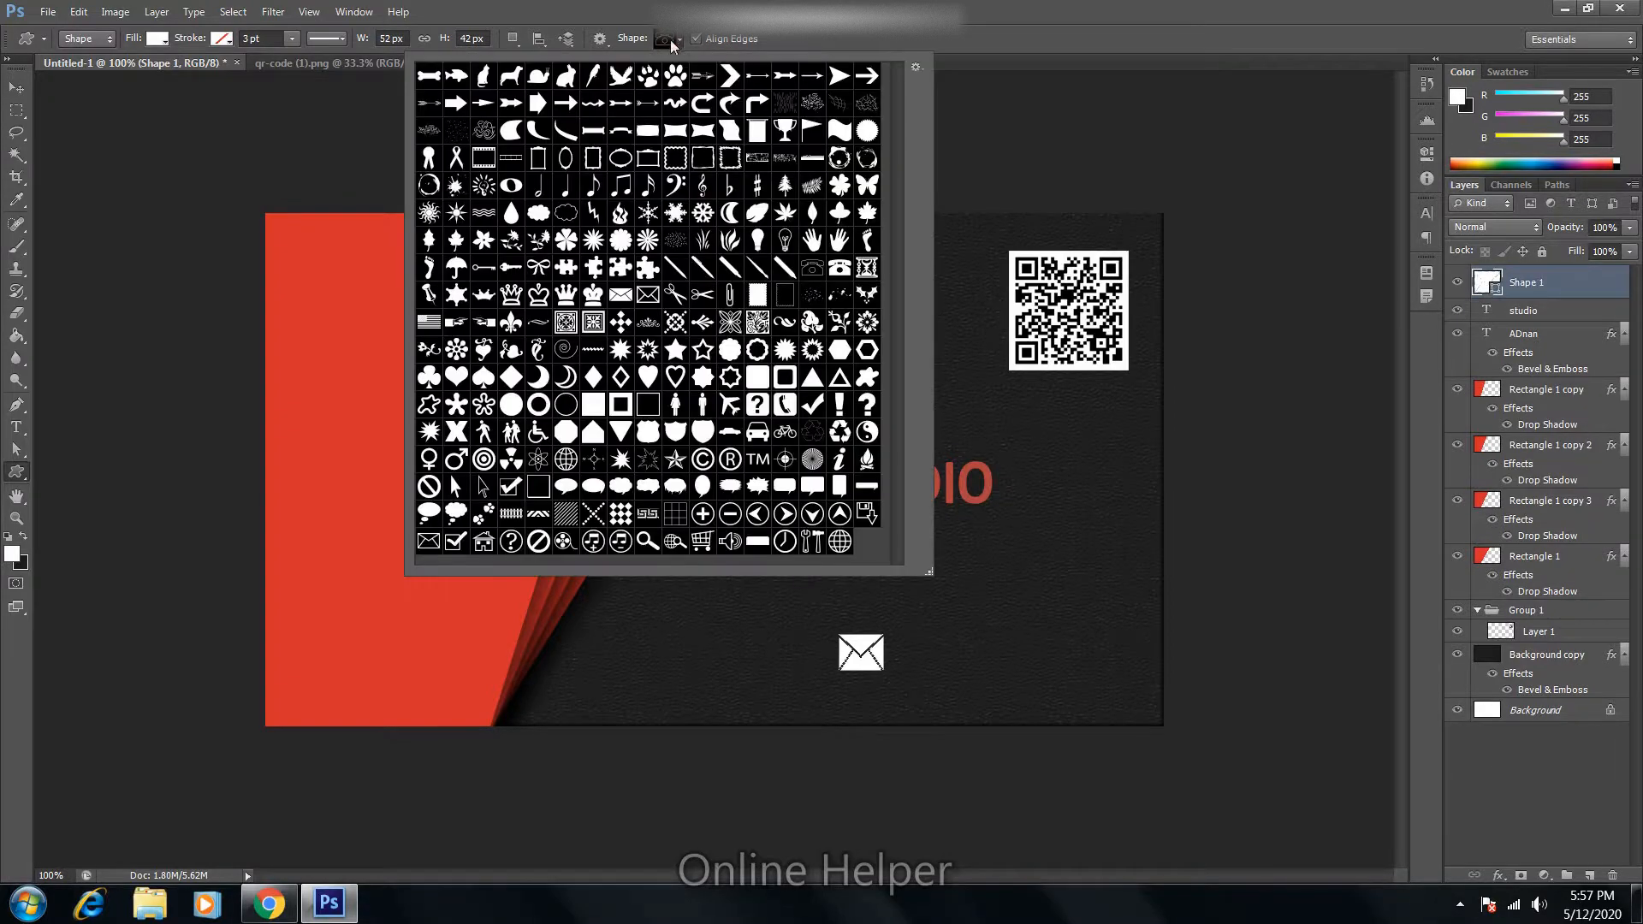
pyautogui.click(840, 269)
pyautogui.moveTo(865, 699); pyautogui.dragTo(892, 718)
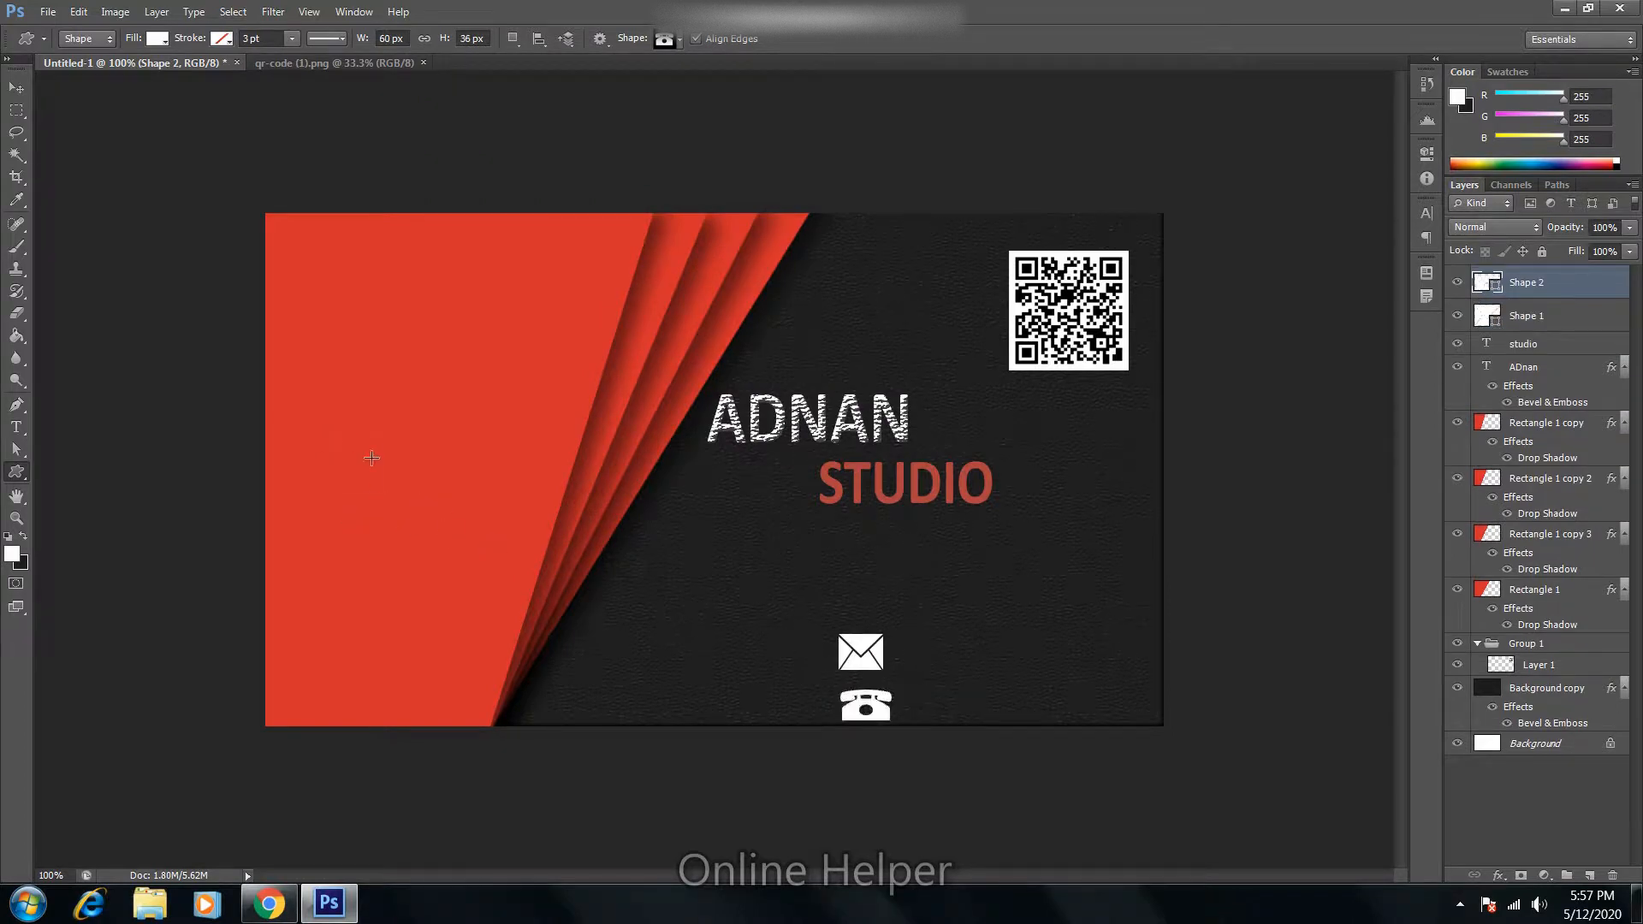
# Step: Move the envelope icon up about 0.13 in and the telephone icon up slightly, keeping them roughly aligned vertically
pyautogui.press('v')
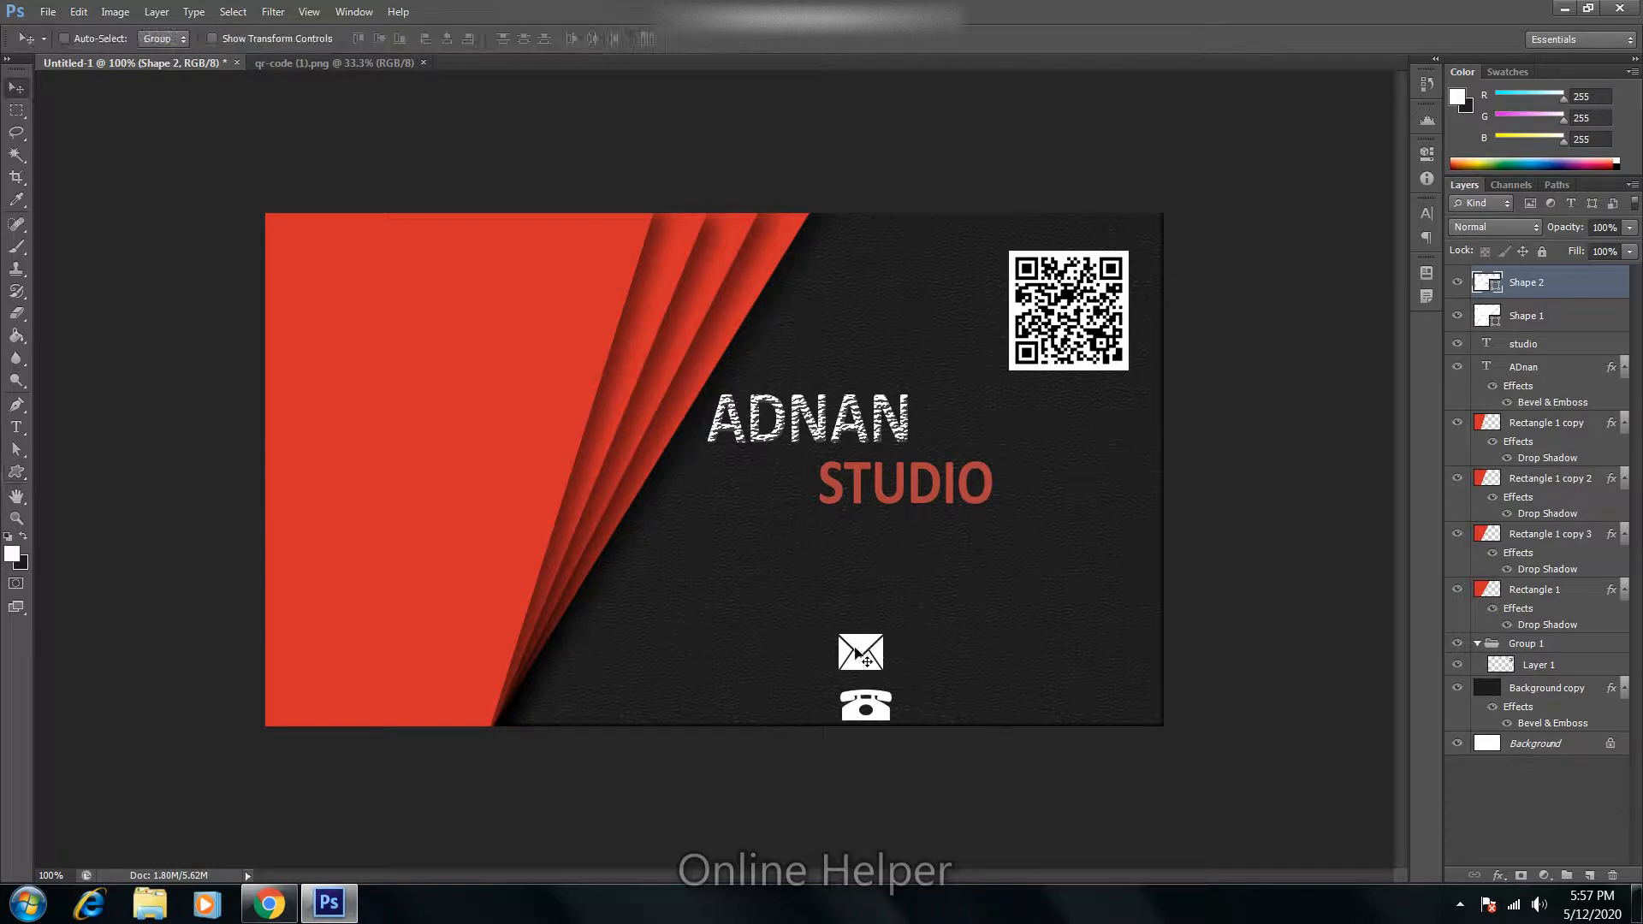
pyautogui.rightClick(853, 648)
pyautogui.click(856, 652)
pyautogui.moveTo(862, 657); pyautogui.dragTo(863, 623)
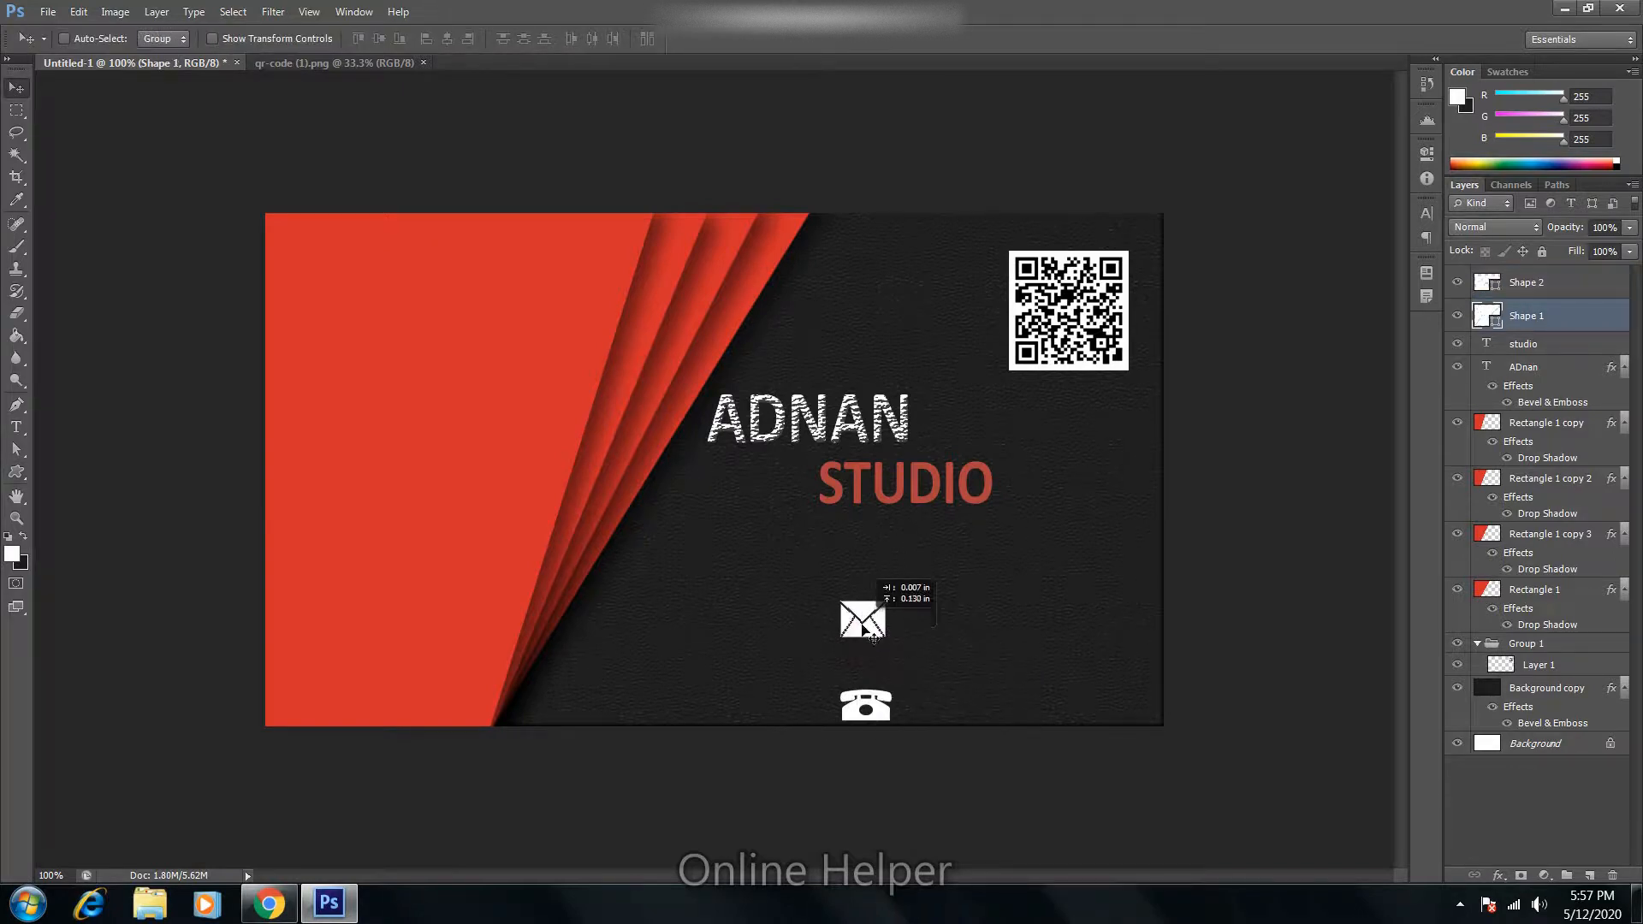
pyautogui.rightClick(854, 695)
pyautogui.click(878, 713)
pyautogui.moveTo(854, 694); pyautogui.dragTo(854, 672)
# Step: Add the white Calibri Bold text GMAIL.COM at 12 pt, starting just right of the envelope icon
pyautogui.press('t')
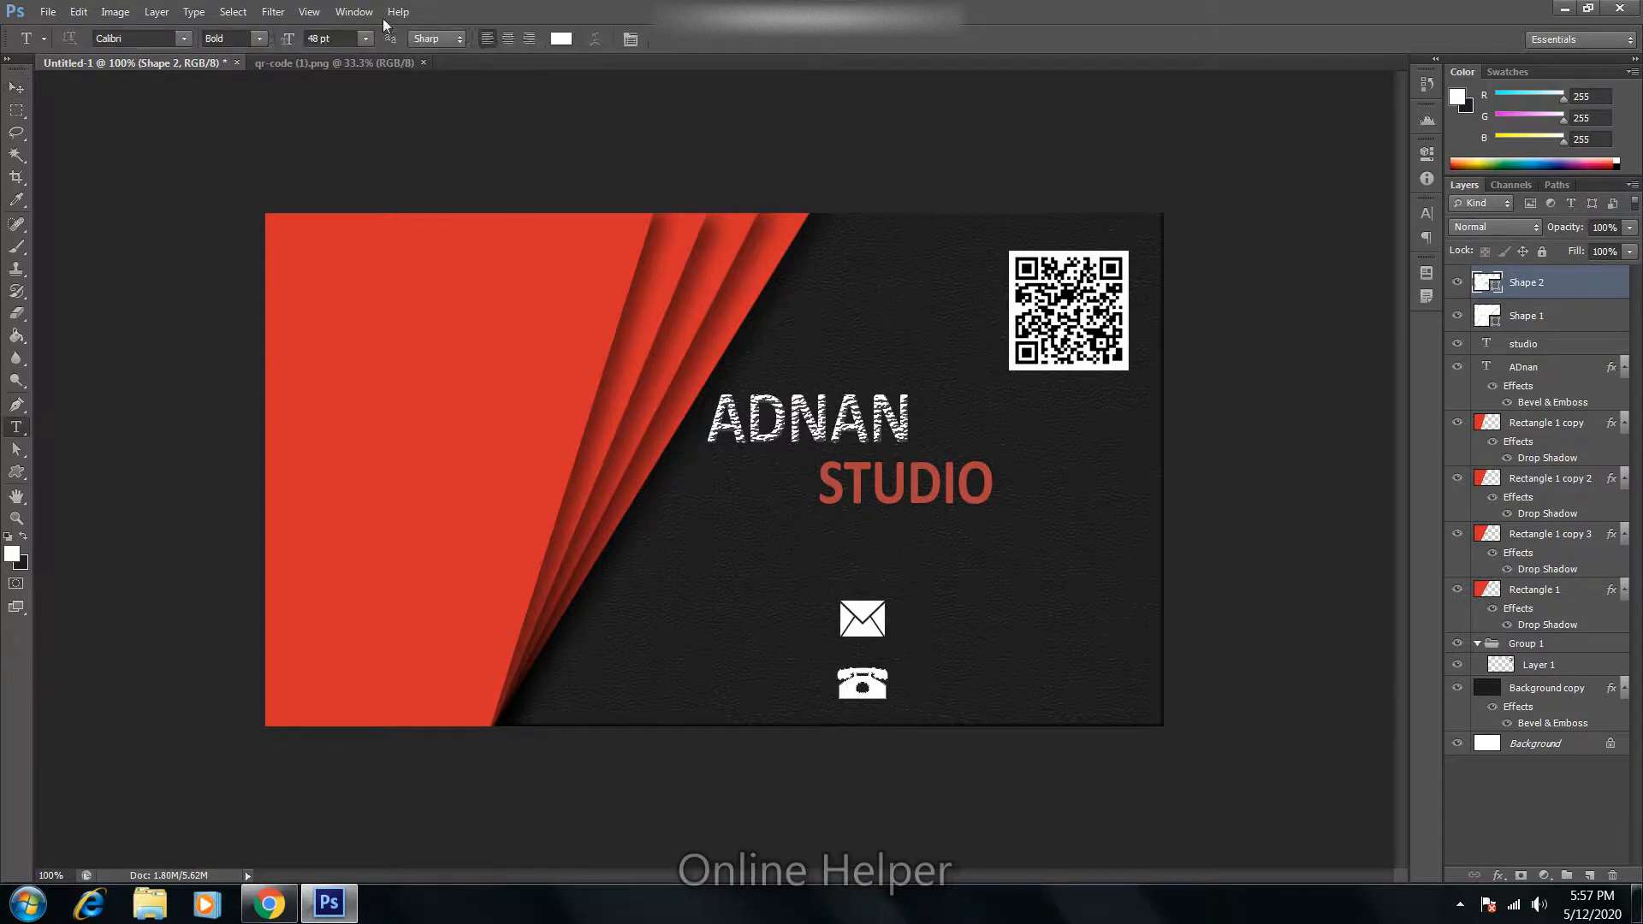
pyautogui.click(366, 40)
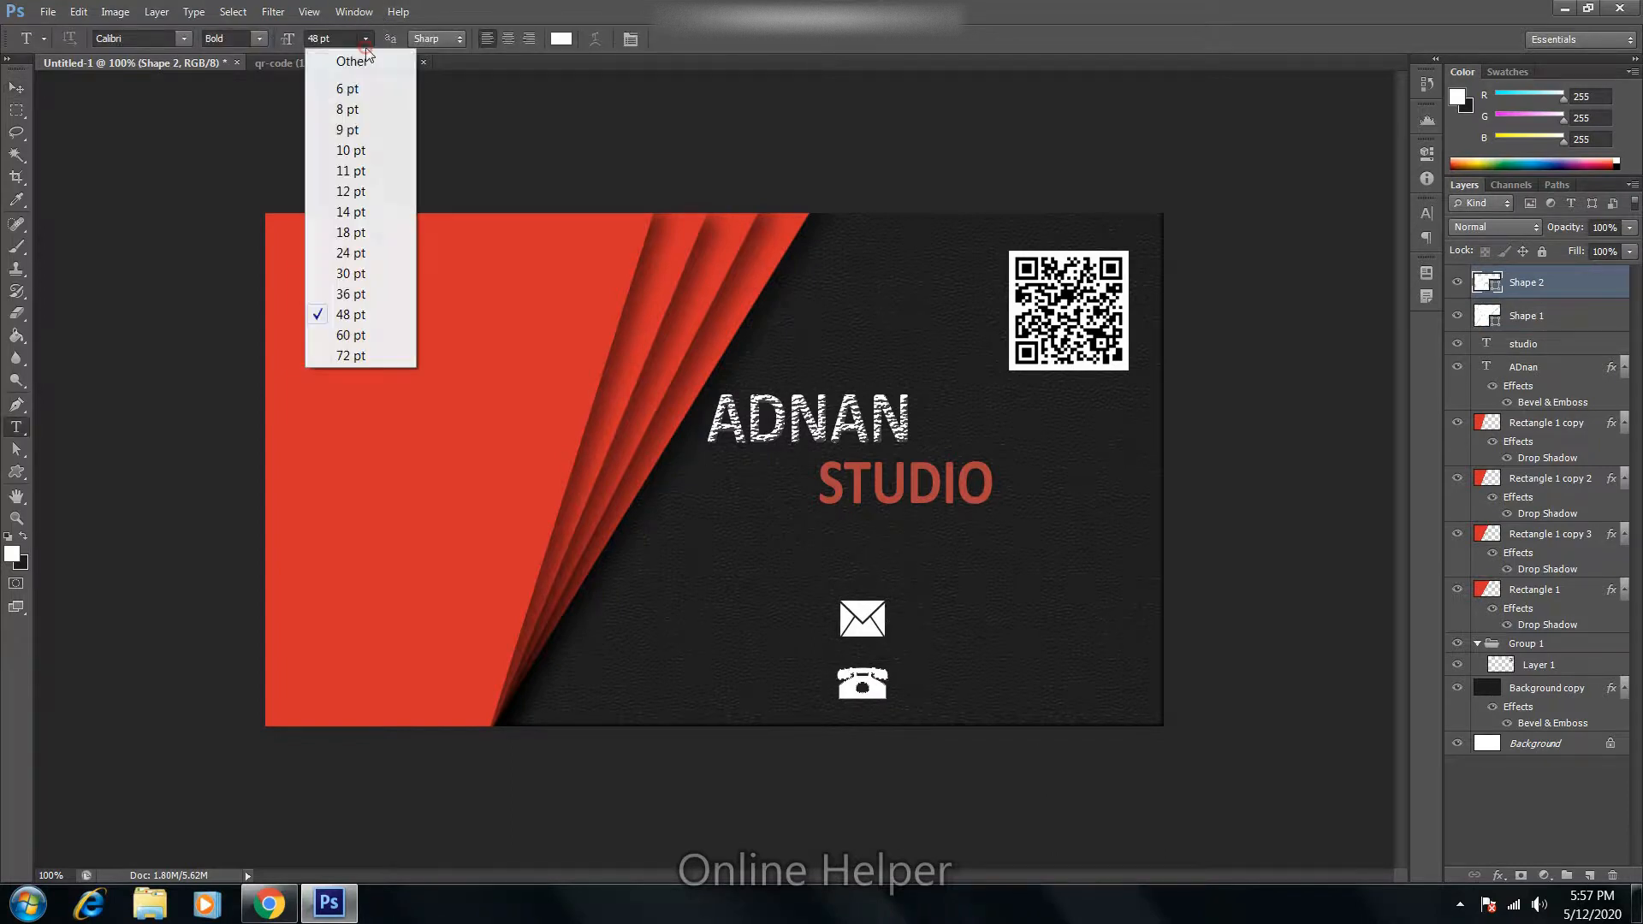
pyautogui.click(371, 199)
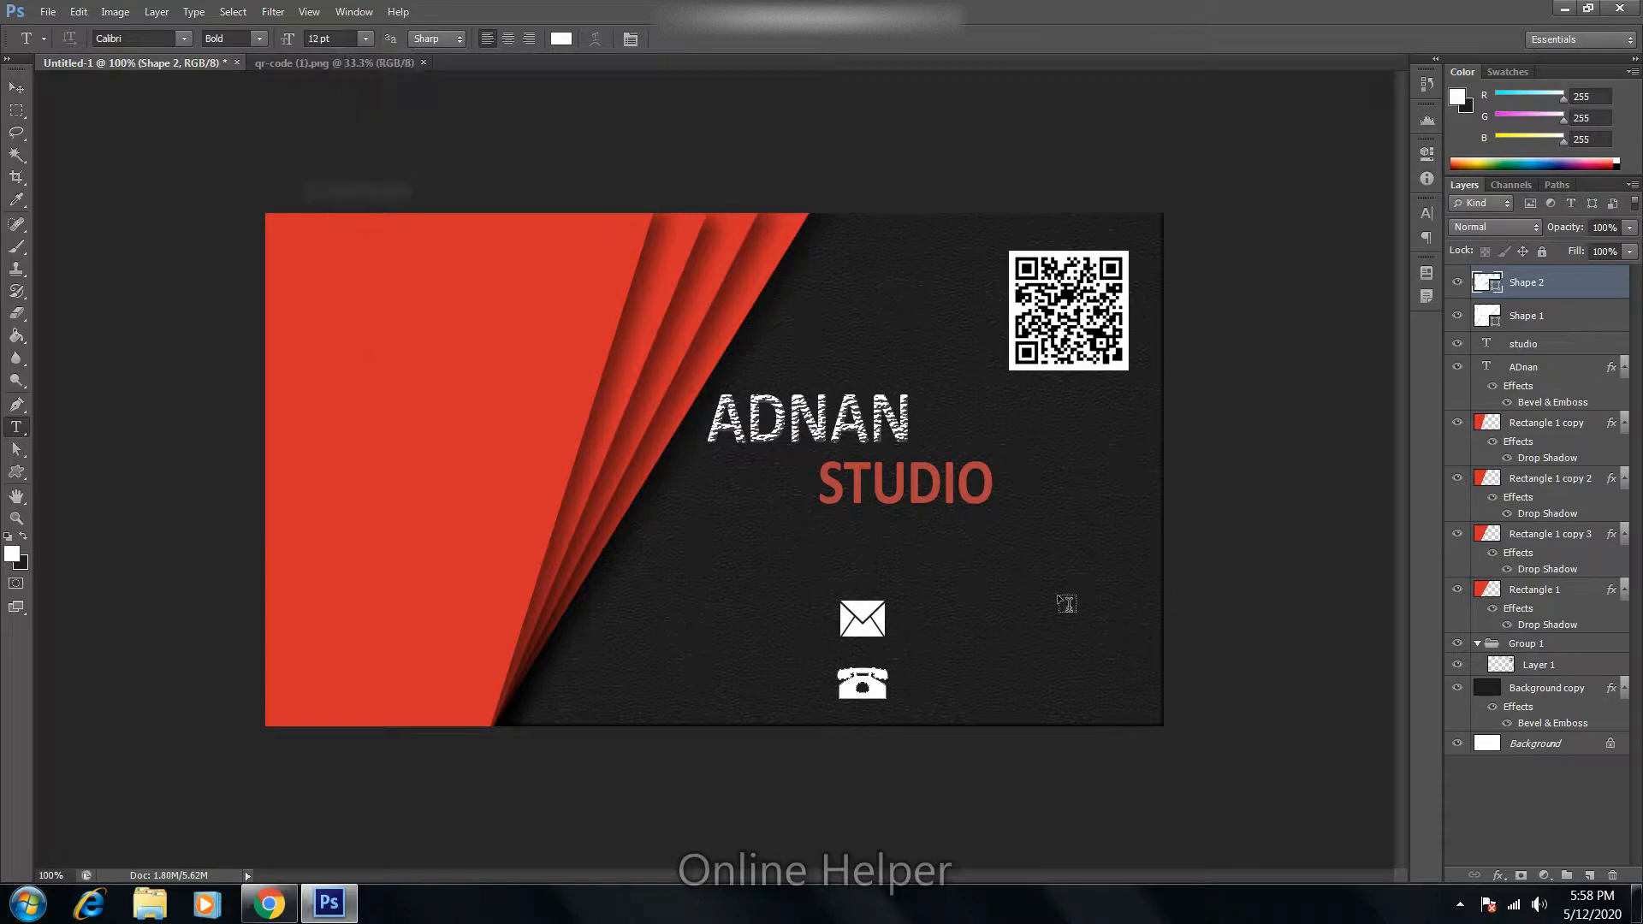
pyautogui.click(903, 604)
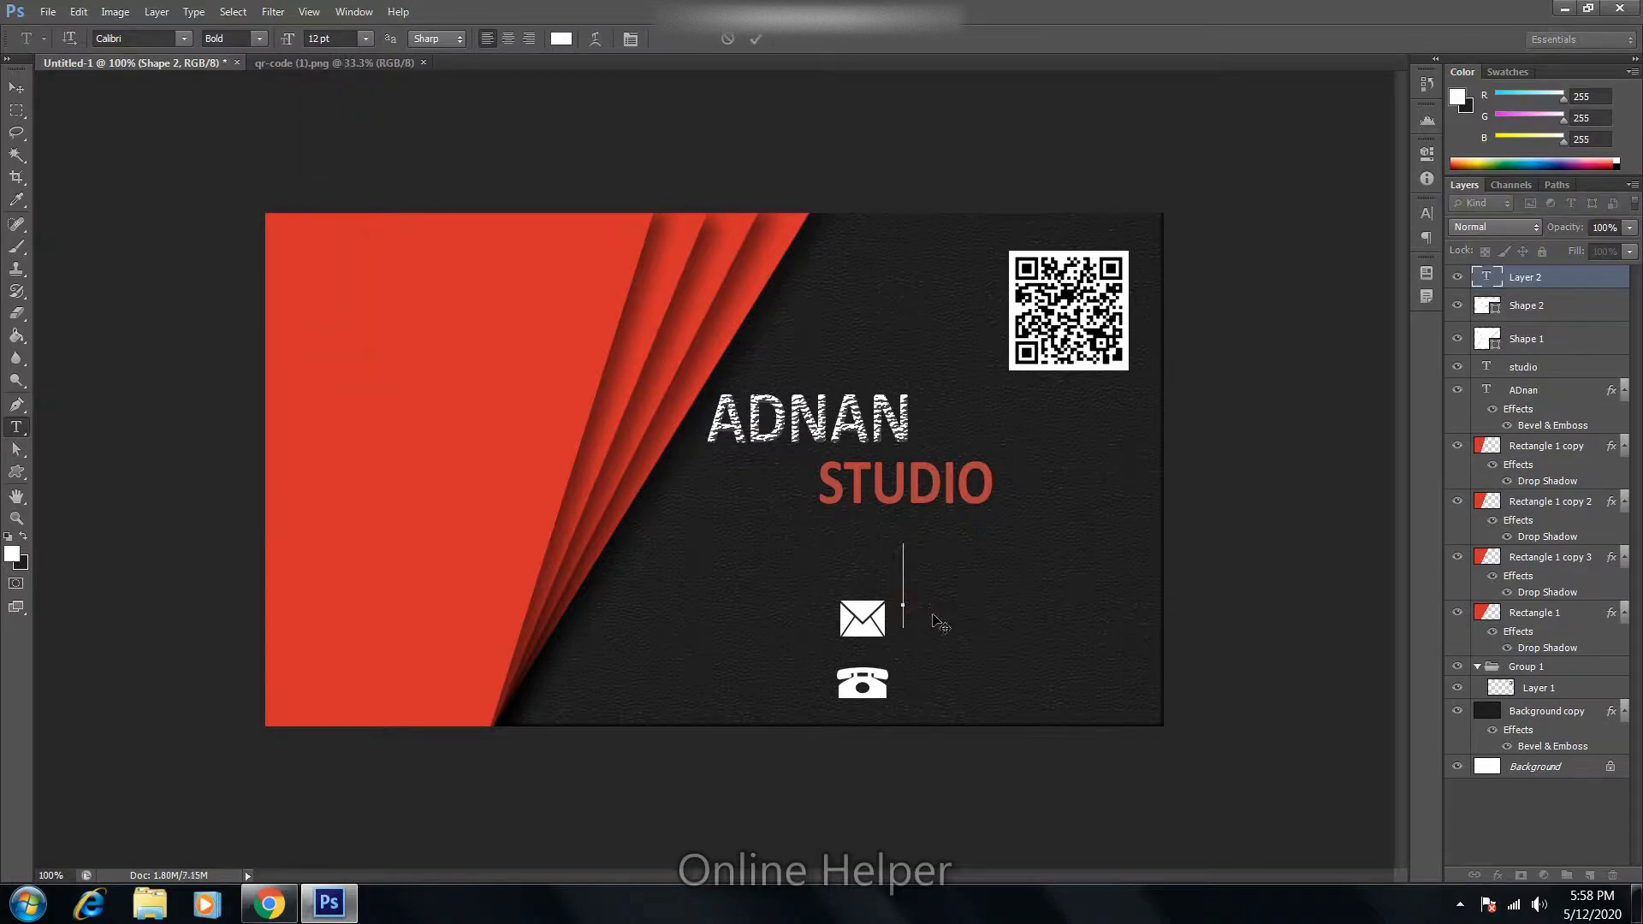
pyautogui.write('GMAI')
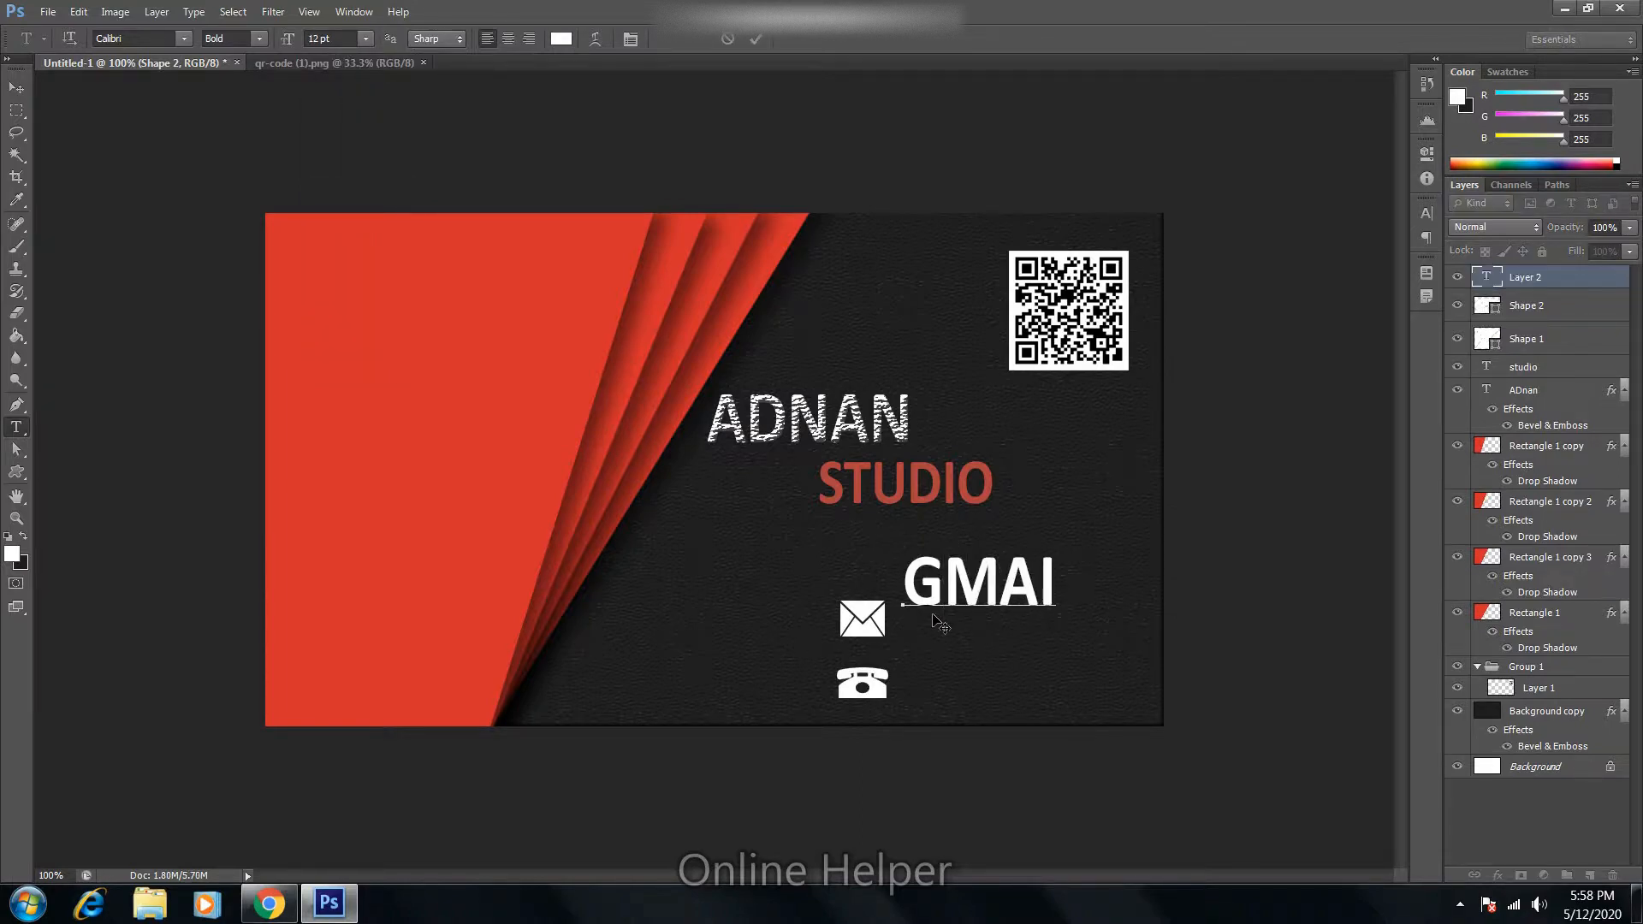
pyautogui.write('L.CC')
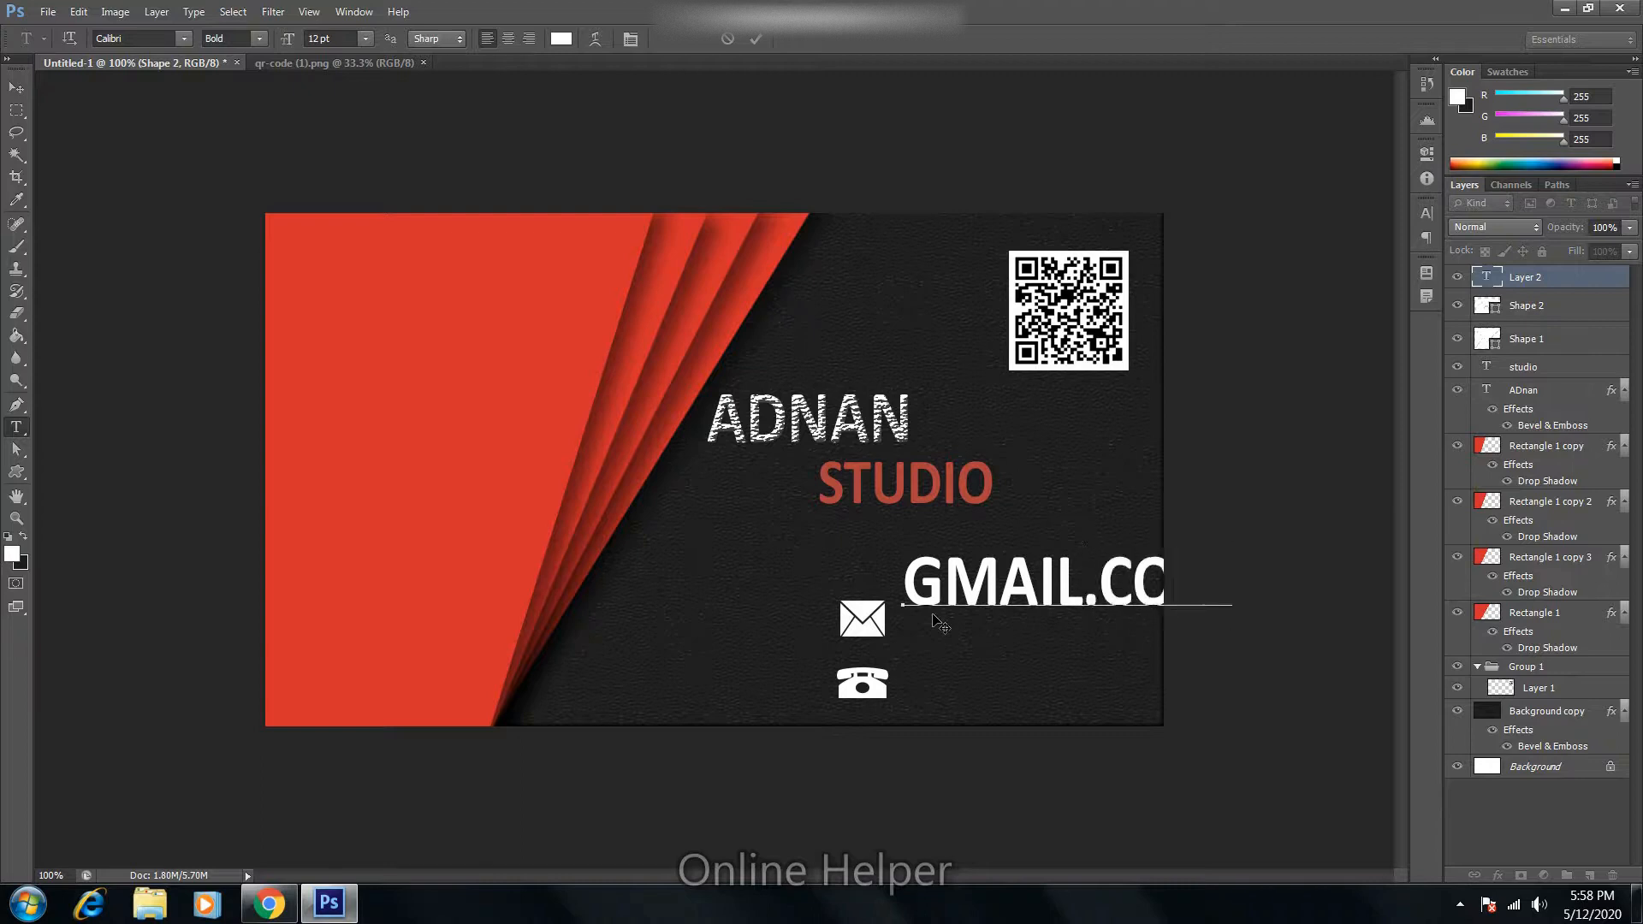
# Step: Scale the GMAIL.COM text down to about 3.79 pt and place it level with the envelope icon
pyautogui.click(16, 87)
pyautogui.hotkey('ctrl', 't')
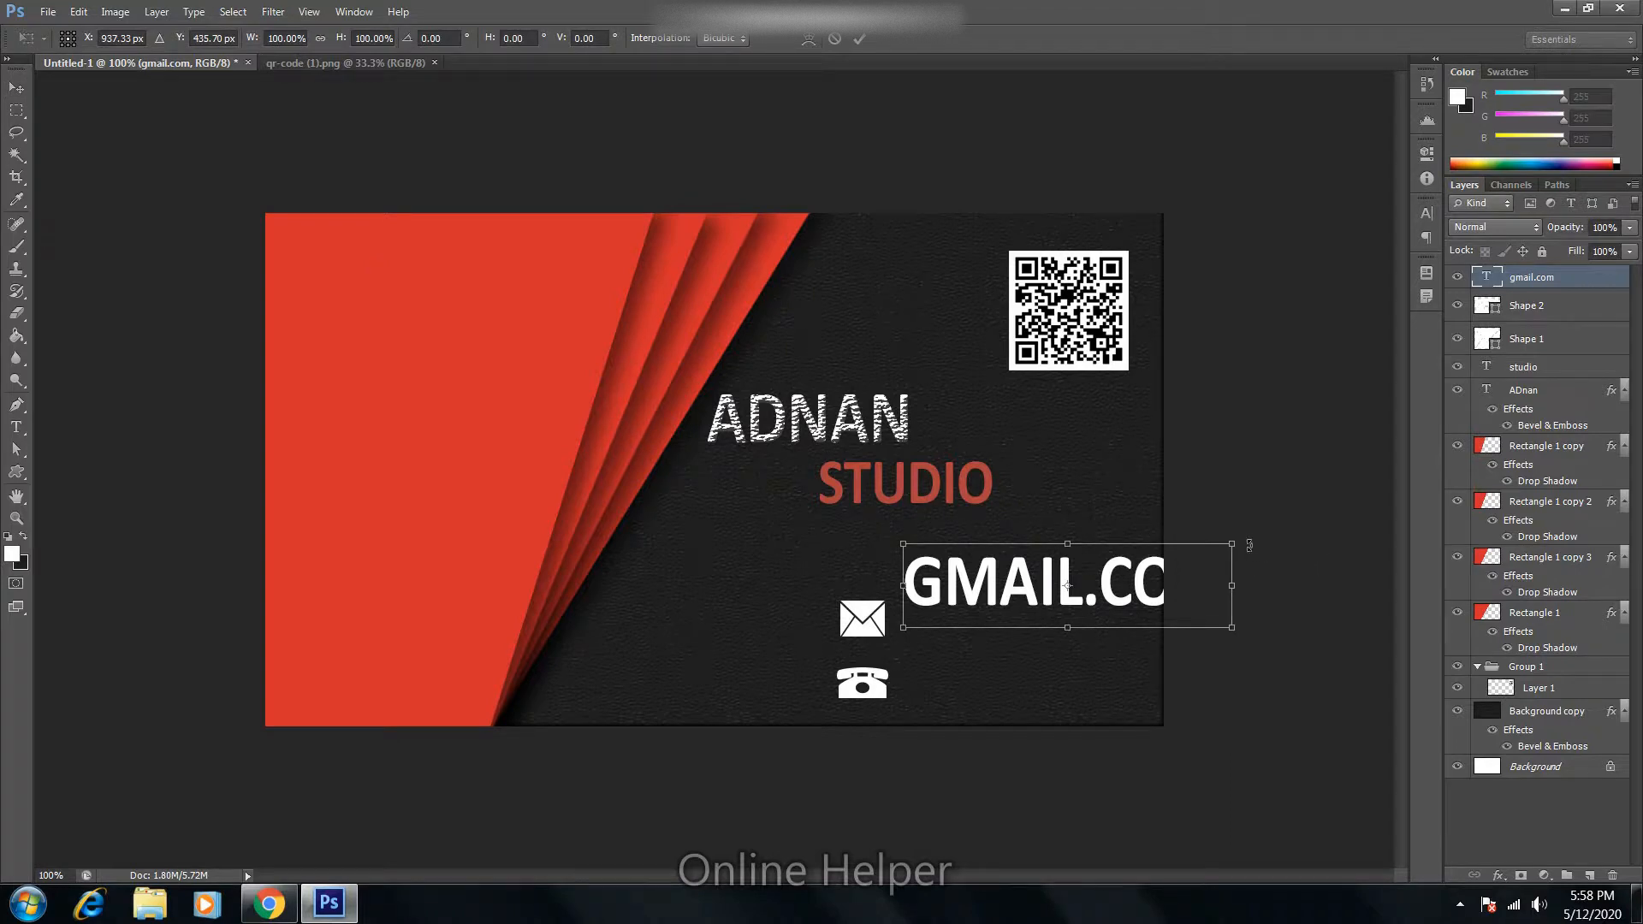
pyautogui.moveTo(1233, 544); pyautogui.dragTo(1007, 614)
pyautogui.press('Return')
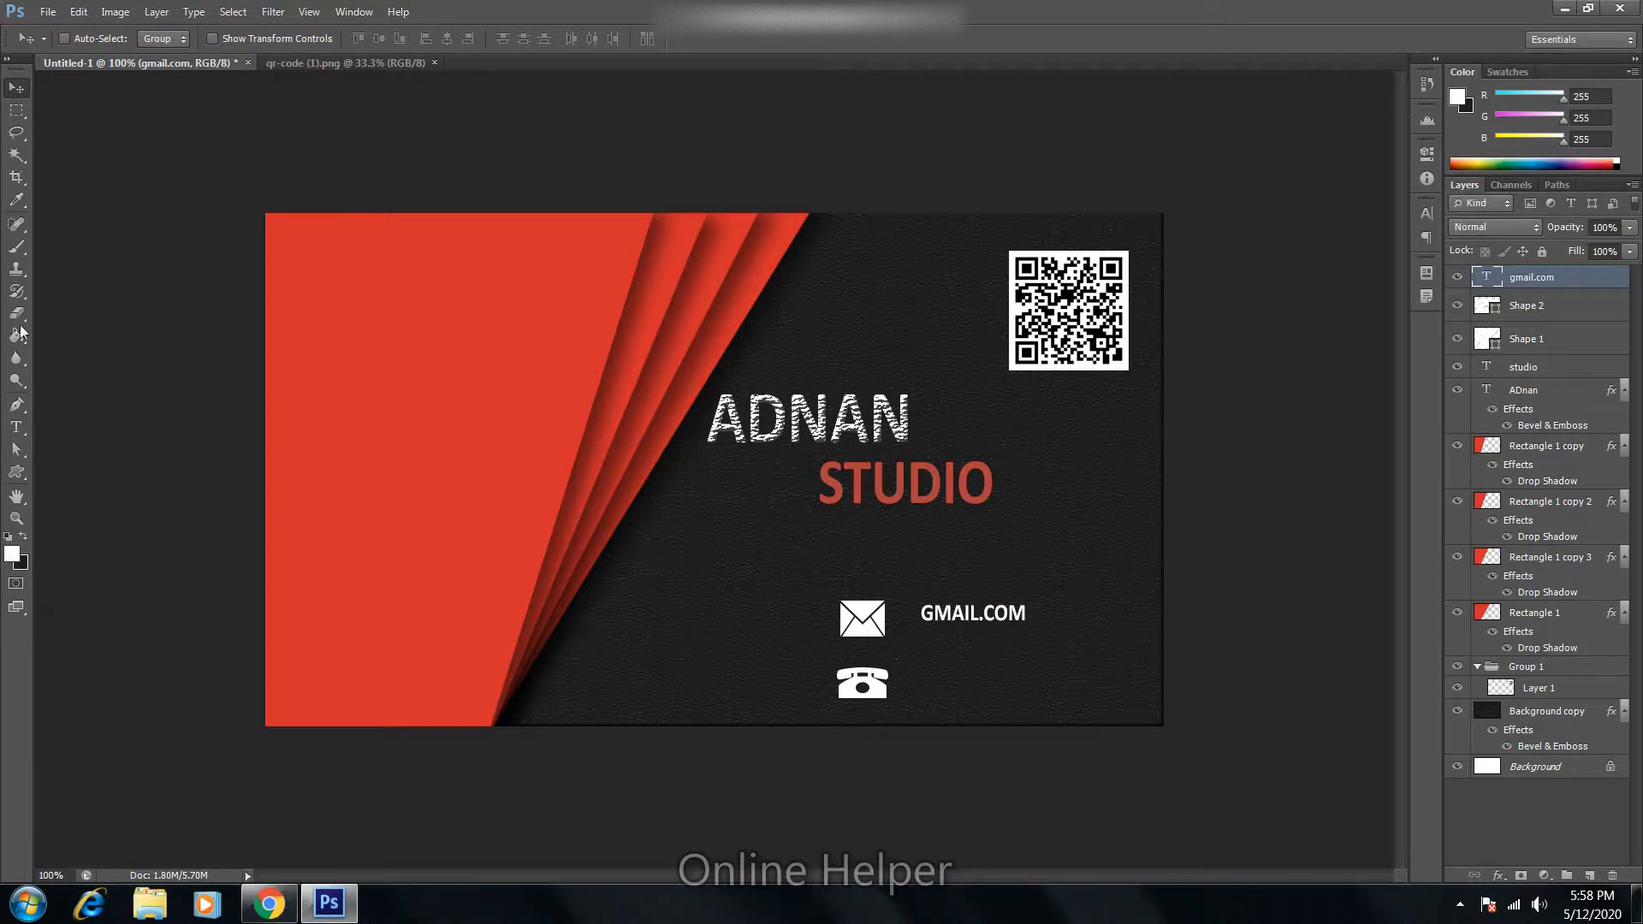
# Step: Add the phone number as white text beside the telephone icon and scale it down to about 5.28 pt
pyautogui.click(18, 432)
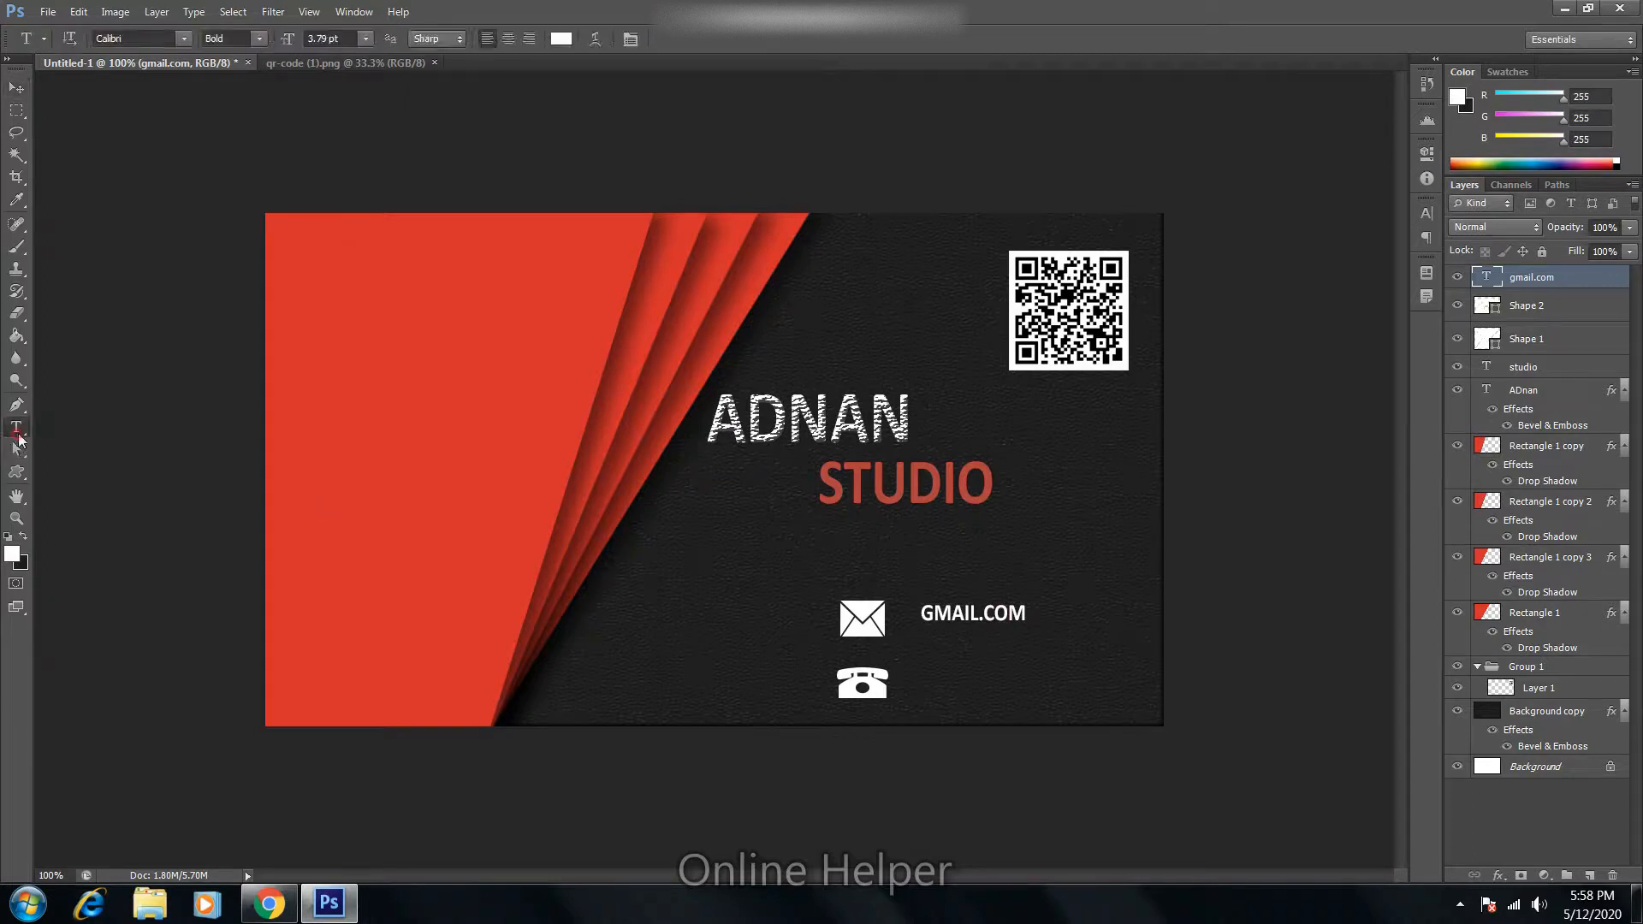
pyautogui.click(916, 681)
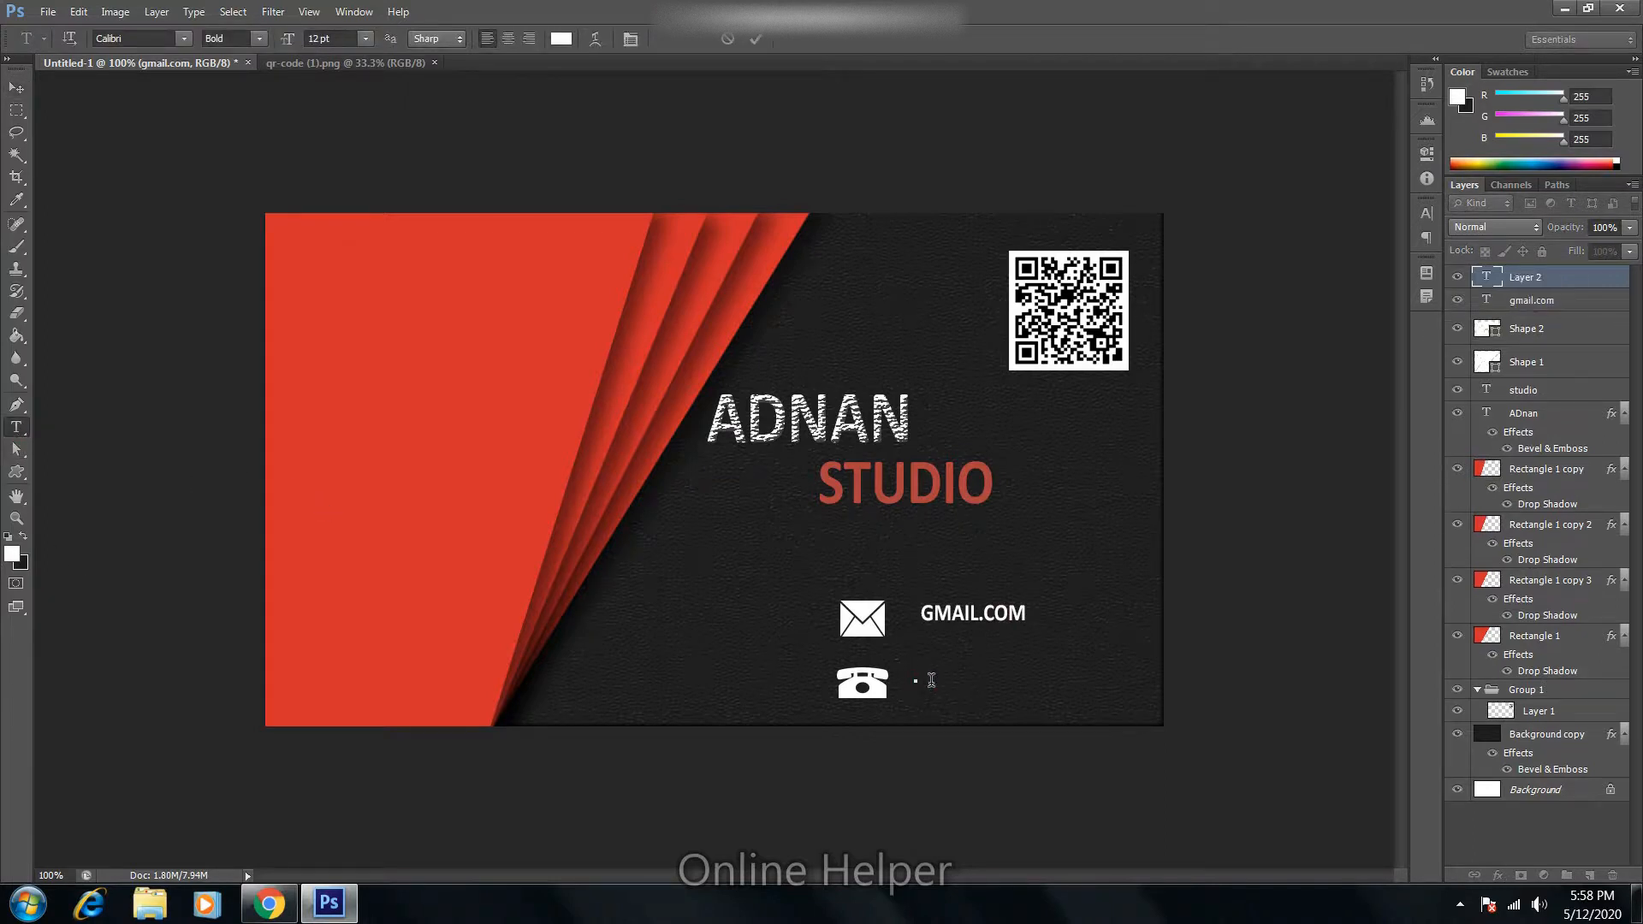
pyautogui.write('12345678')
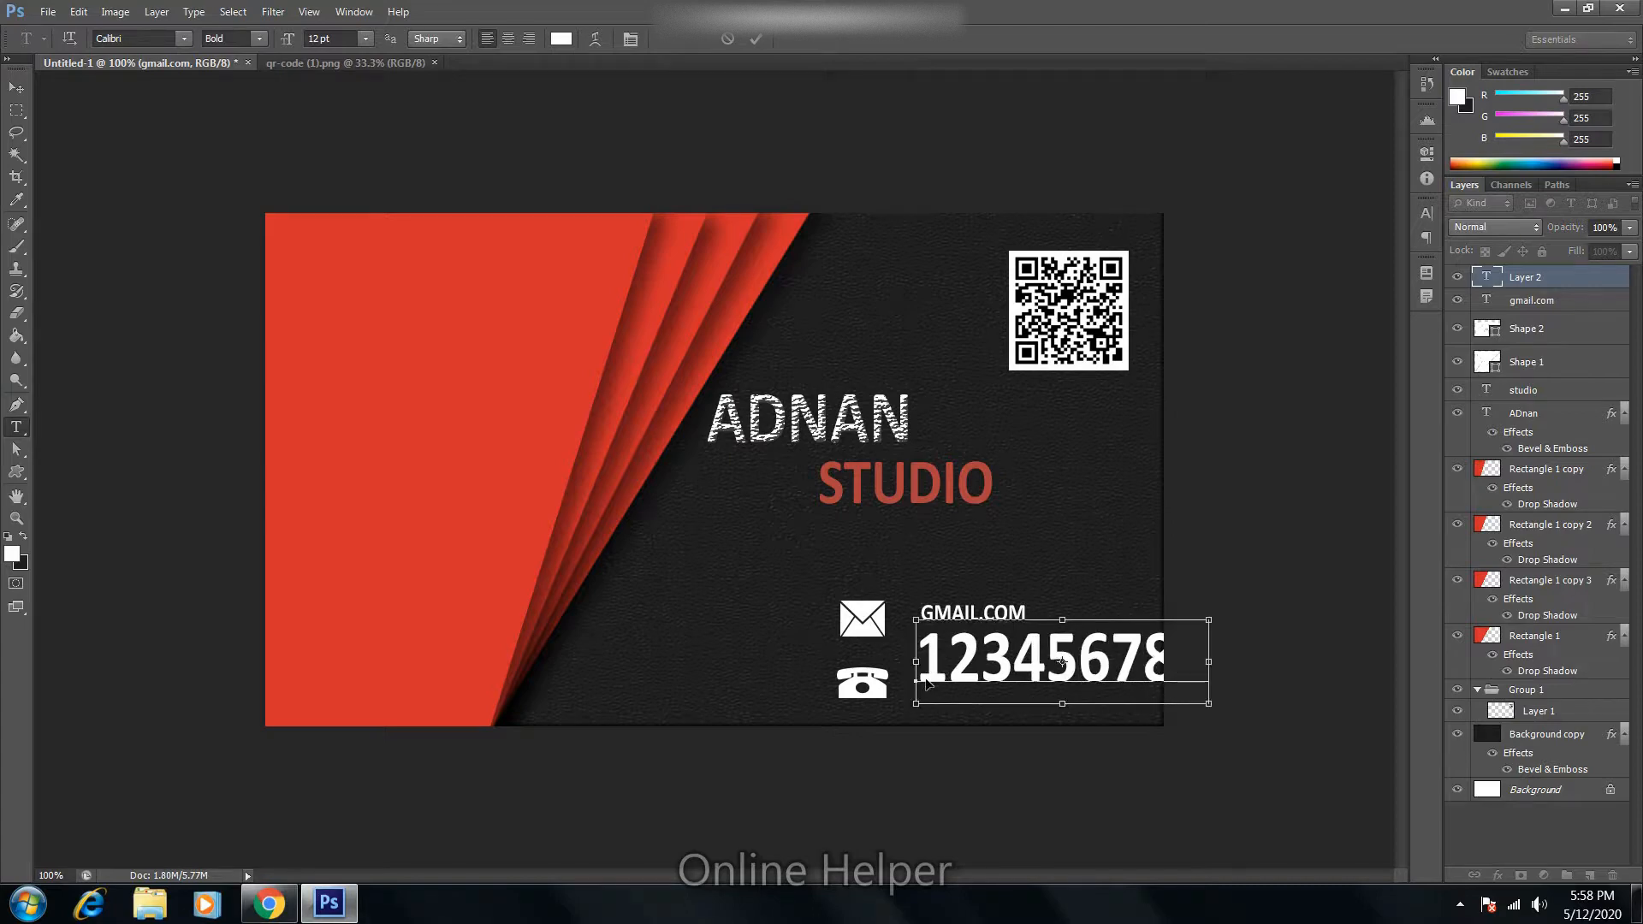
pyautogui.hotkey('ctrl', 't')
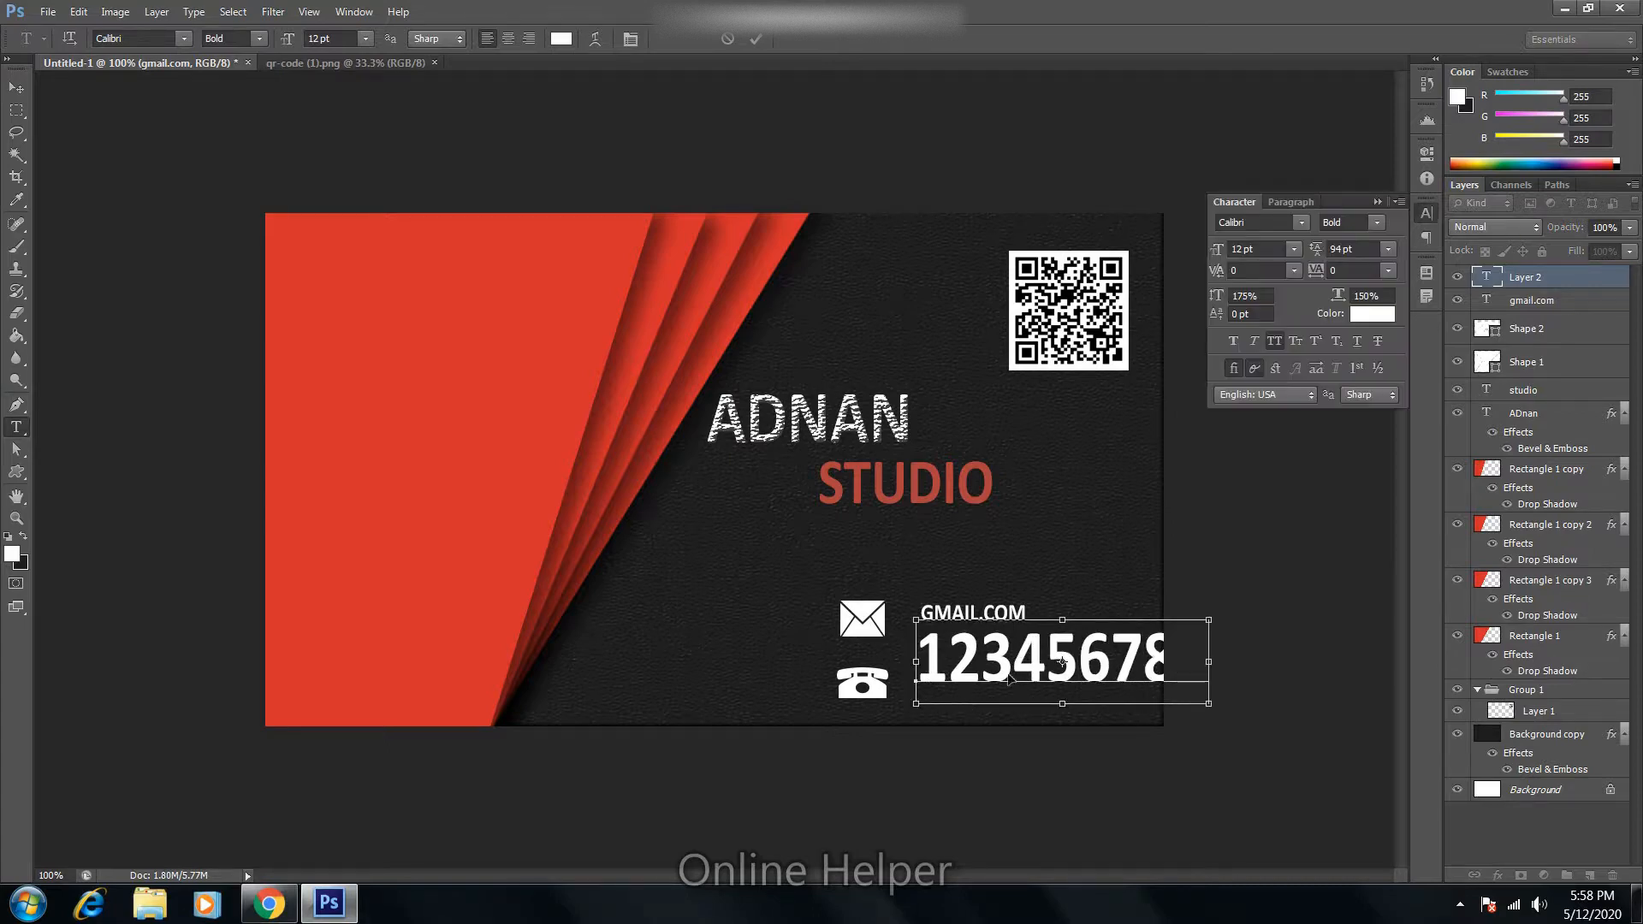
pyautogui.moveTo(1208, 614); pyautogui.dragTo(1030, 665)
pyautogui.press('Return')
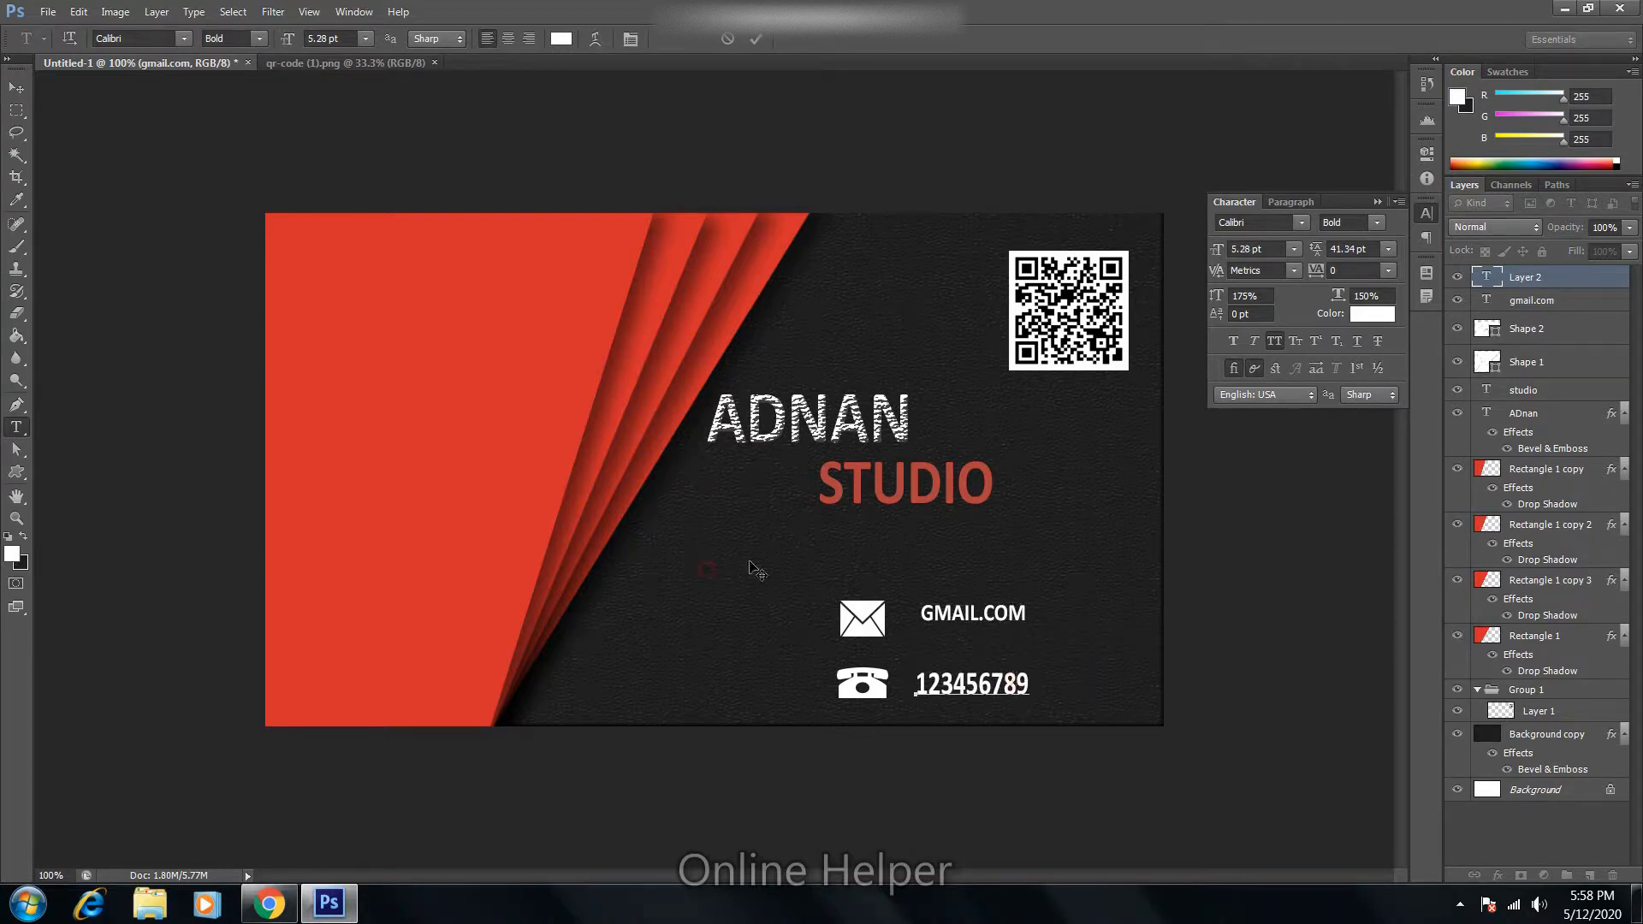